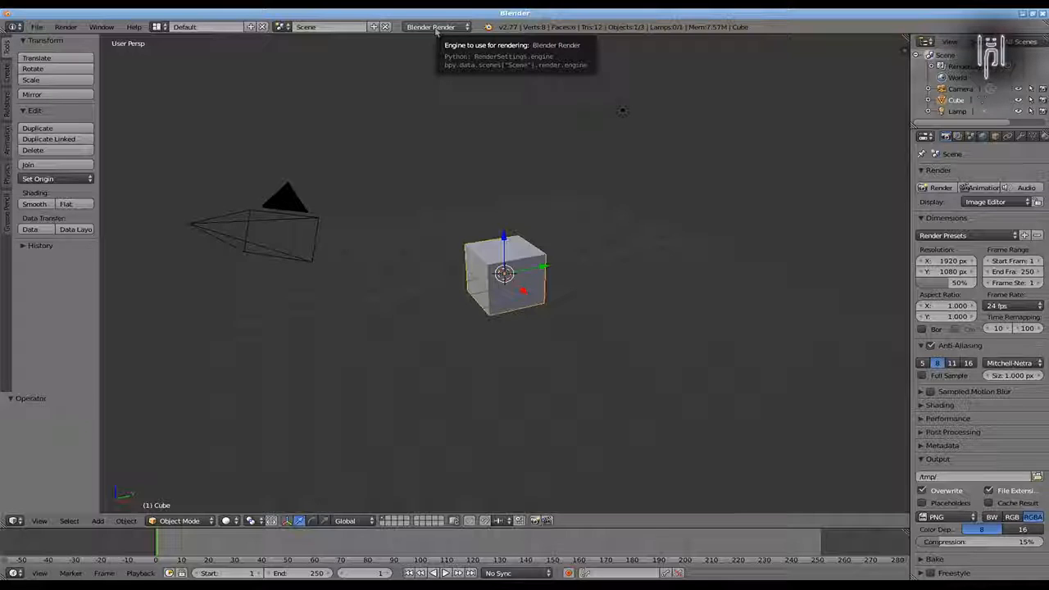
{"action": "left_click", "coordinate": [435, 29]}
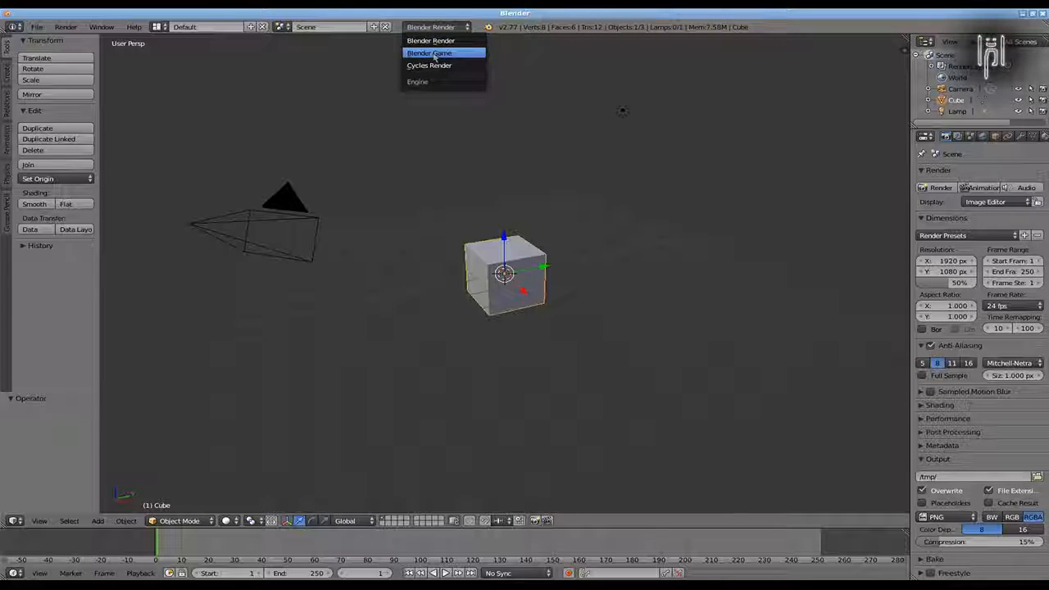
{"action": "left_click", "coordinate": [435, 54]}
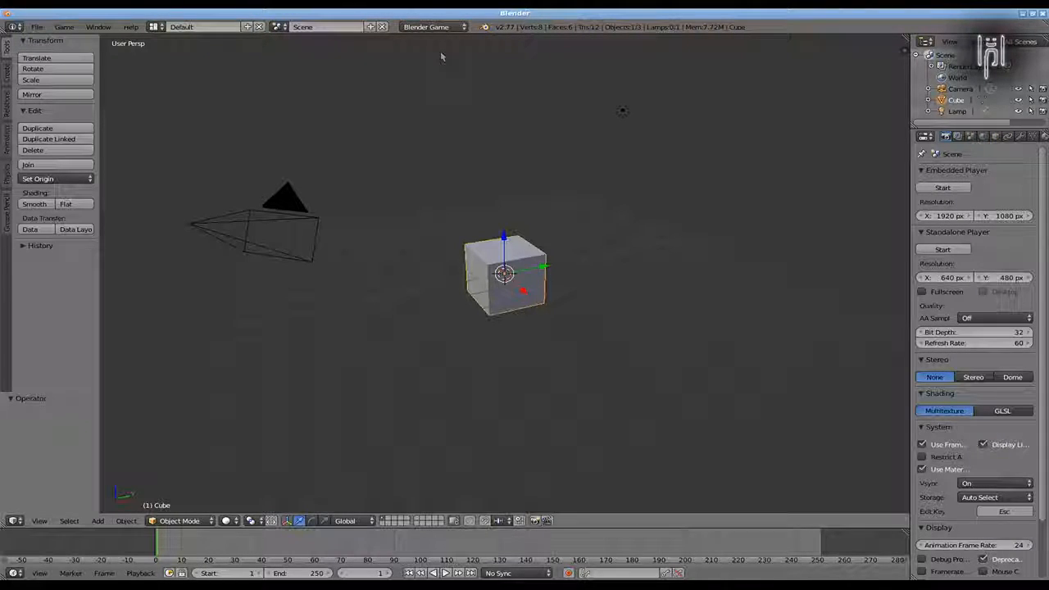
{"action": "left_click", "coordinate": [432, 27]}
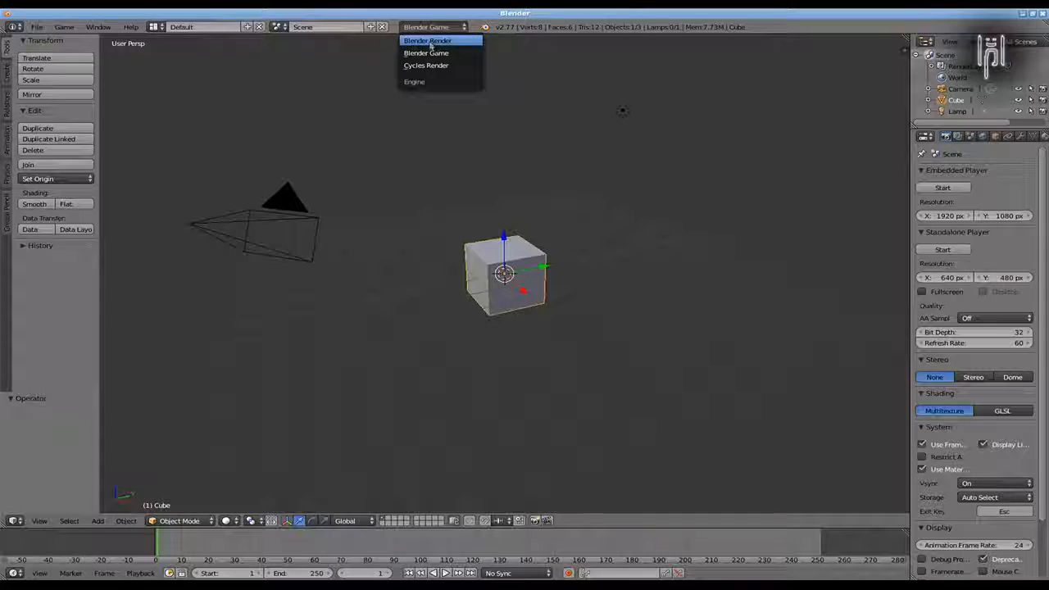
{"action": "left_click", "coordinate": [430, 41]}
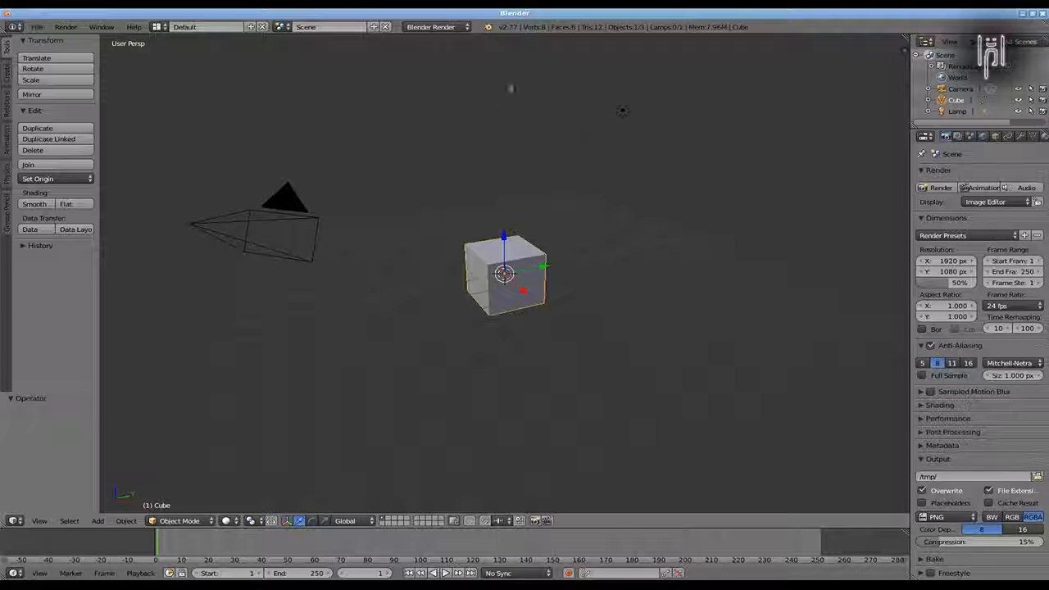
Switch the render engine to Blender Game and raise the cube about 1.66 units along the Z axis.
{"action": "left_click", "coordinate": [440, 28]}
{"action": "left_click", "coordinate": [438, 52]}
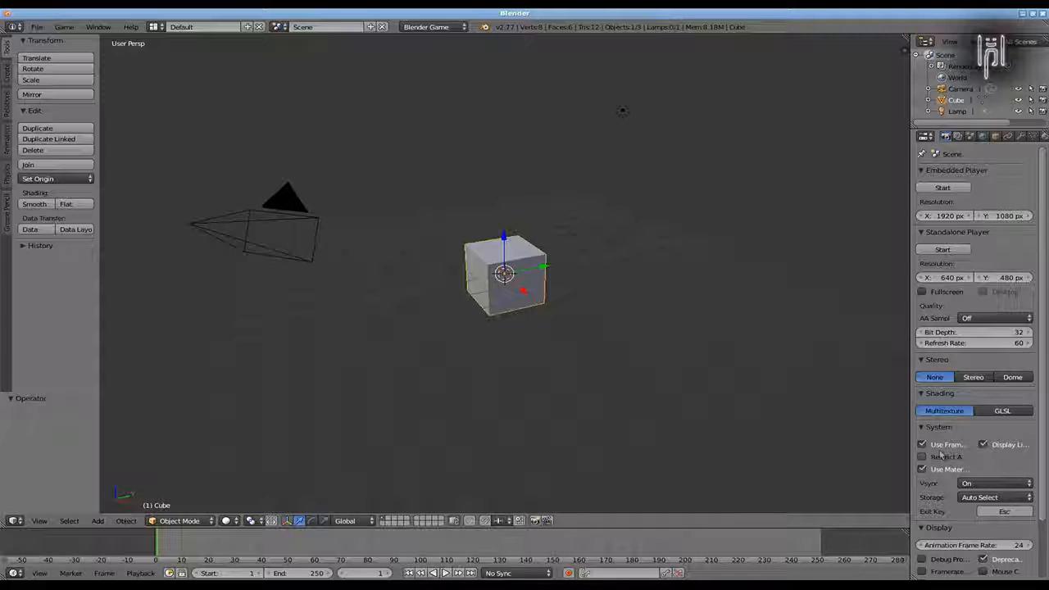
{"action": "right_click", "coordinate": [534, 283]}
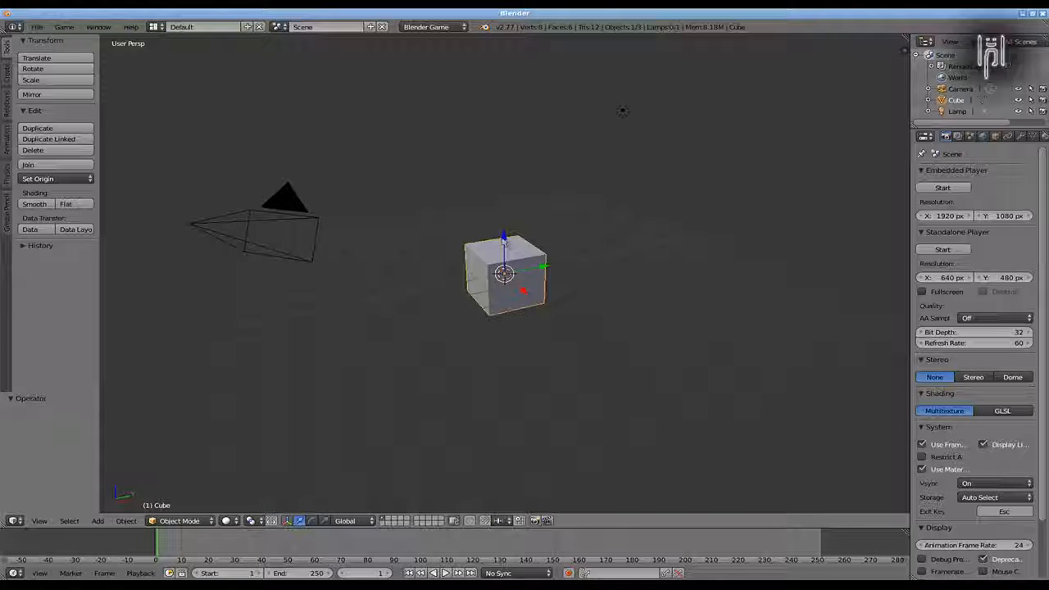
{"action": "left_click_drag", "start_coordinate": [504, 238], "coordinate": [498, 199]}
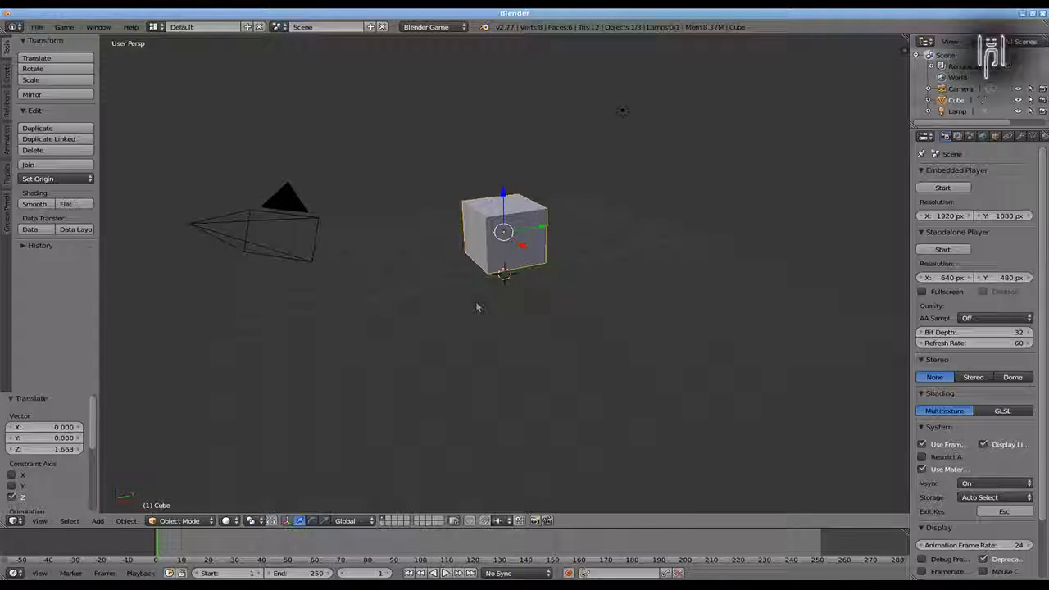
Add a mesh plane at the origin beneath the cube and scale it up to about 7.6 times its size.
{"action": "key", "text": "shift+a"}
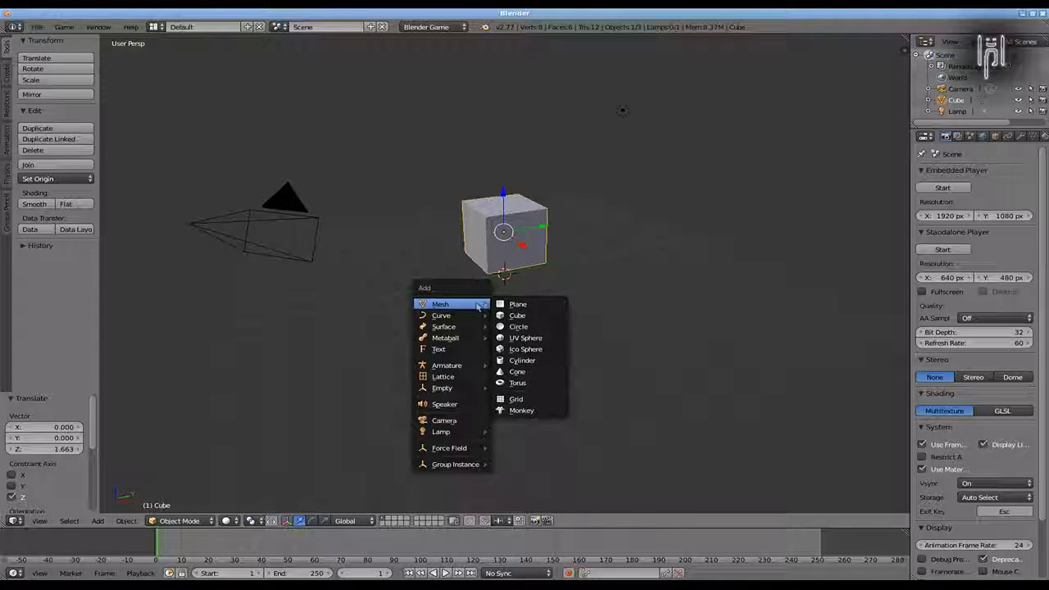
{"action": "left_click", "coordinate": [503, 306]}
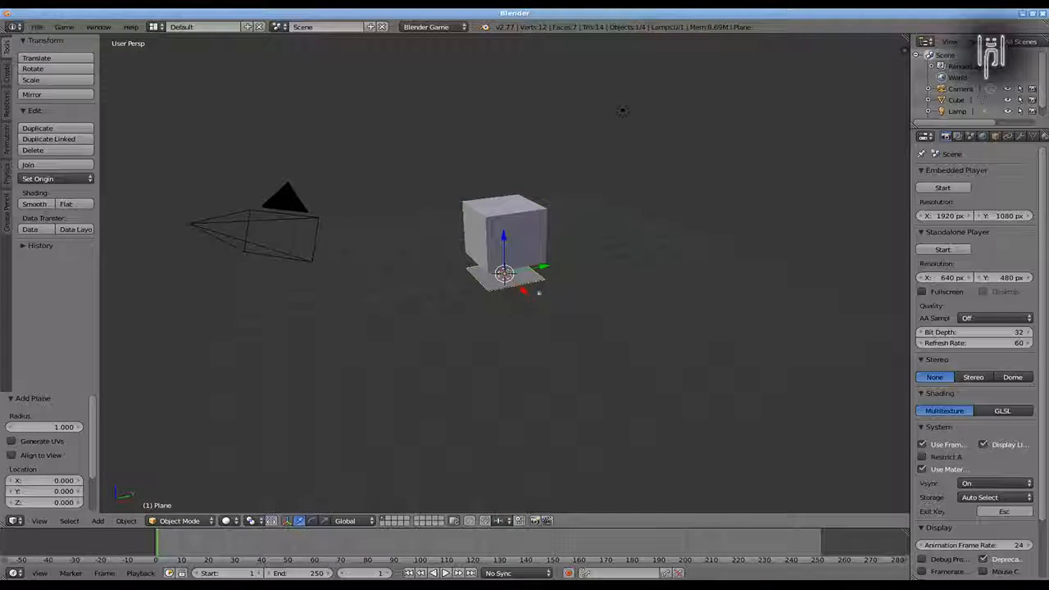
{"action": "key", "text": "s"}
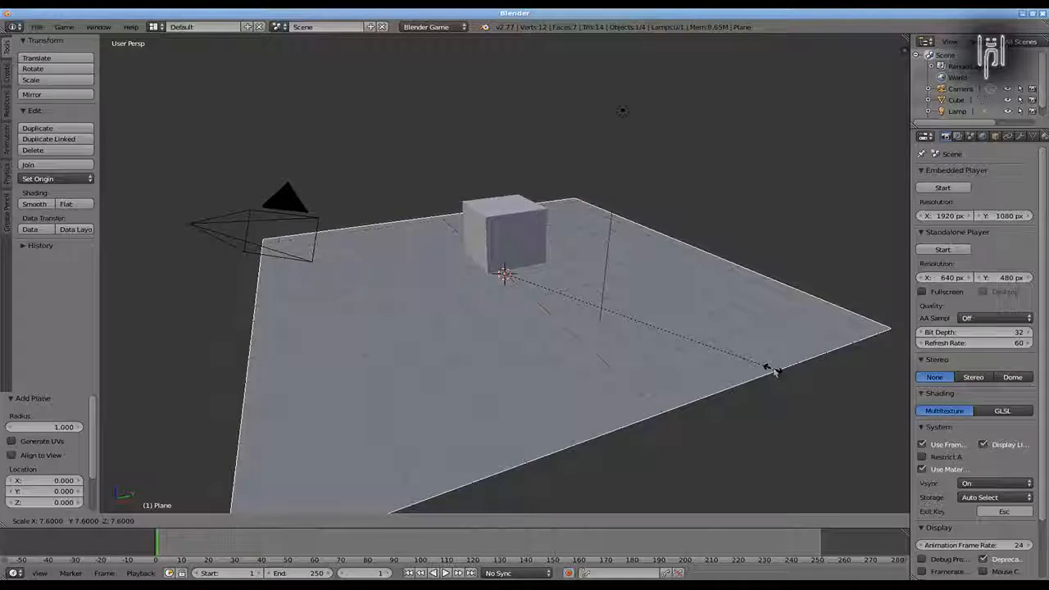
{"action": "left_click", "coordinate": [769, 370]}
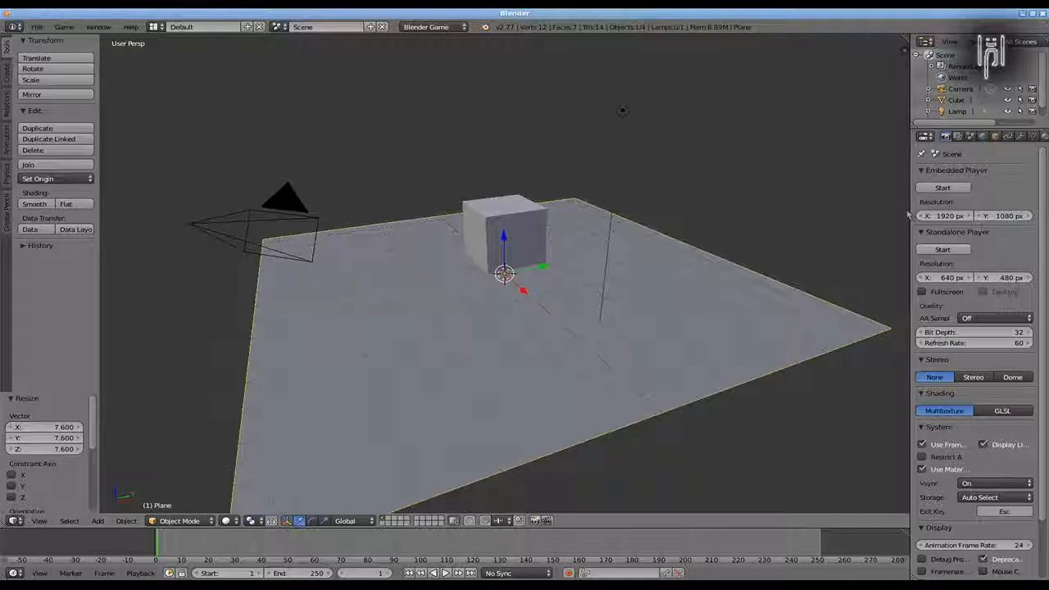
Give the plane a new material with a light orange diffuse colour, widening the properties area for easier editing.
{"action": "left_click_drag", "start_coordinate": [907, 211], "coordinate": [836, 202]}
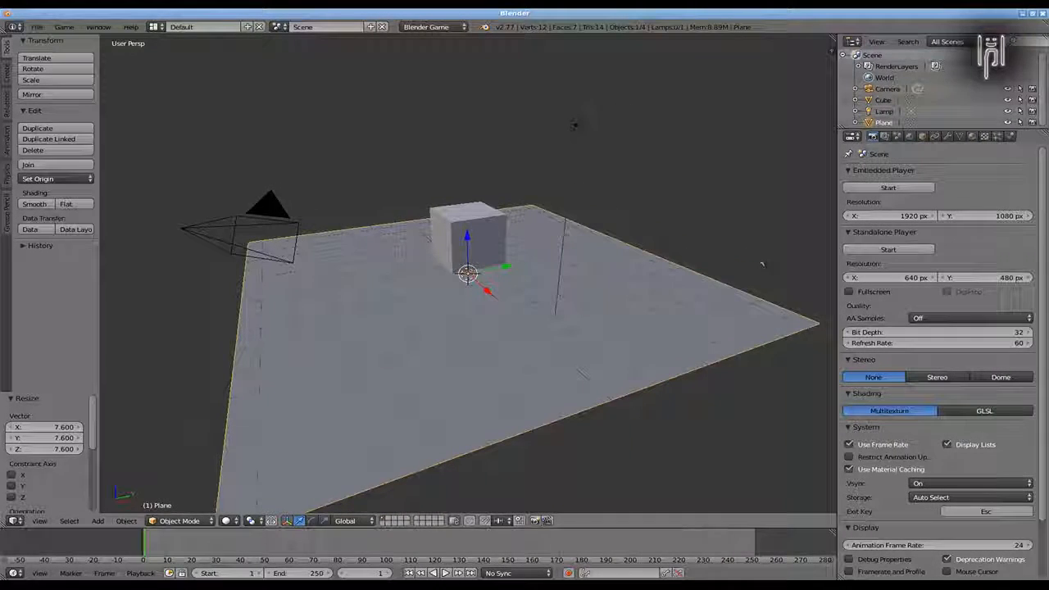
{"action": "left_click", "coordinate": [972, 136]}
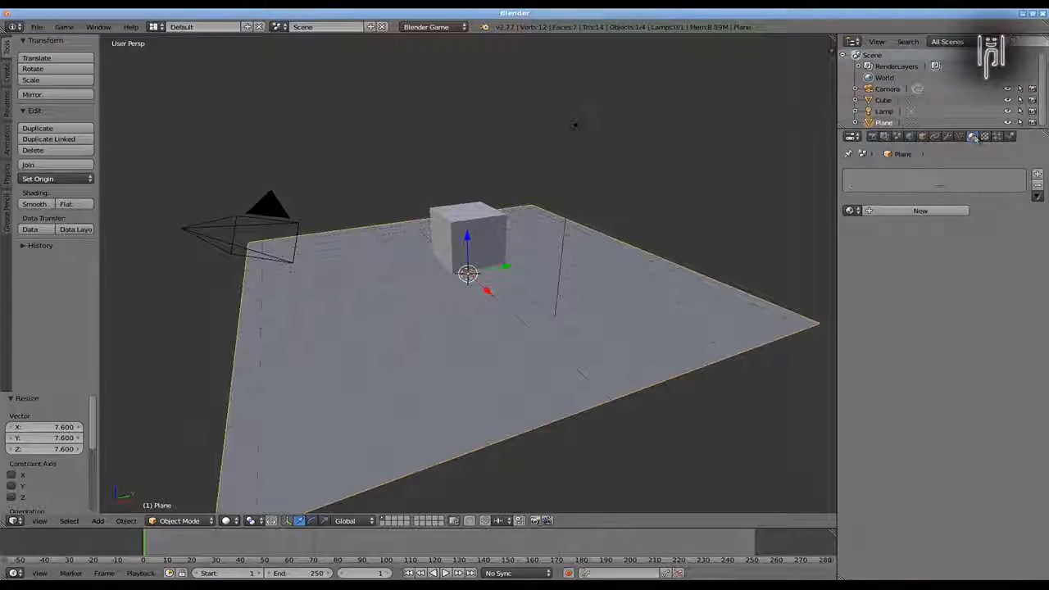
{"action": "left_click", "coordinate": [886, 211]}
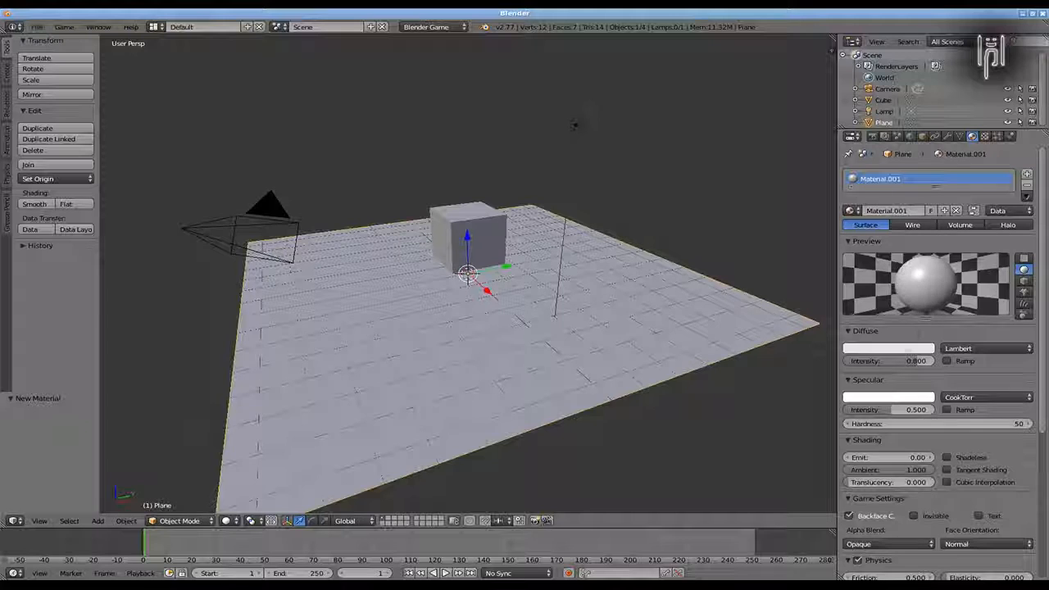
{"action": "left_click", "coordinate": [884, 351]}
{"action": "left_click_drag", "start_coordinate": [870, 251], "coordinate": [856, 256]}
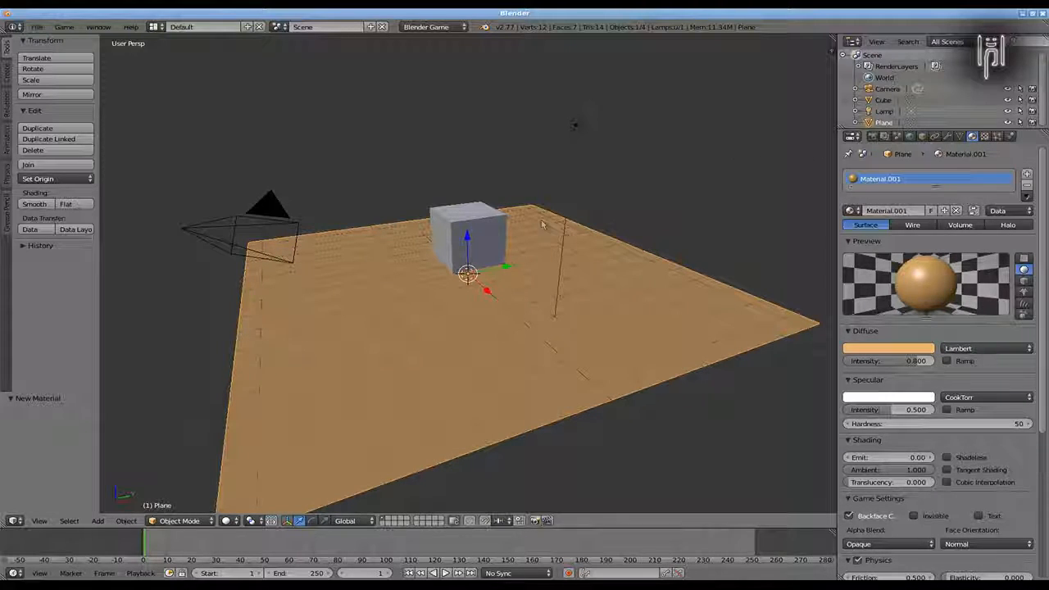
Change the diffuse colour of the cube's existing material to light purple.
{"action": "right_click", "coordinate": [484, 236]}
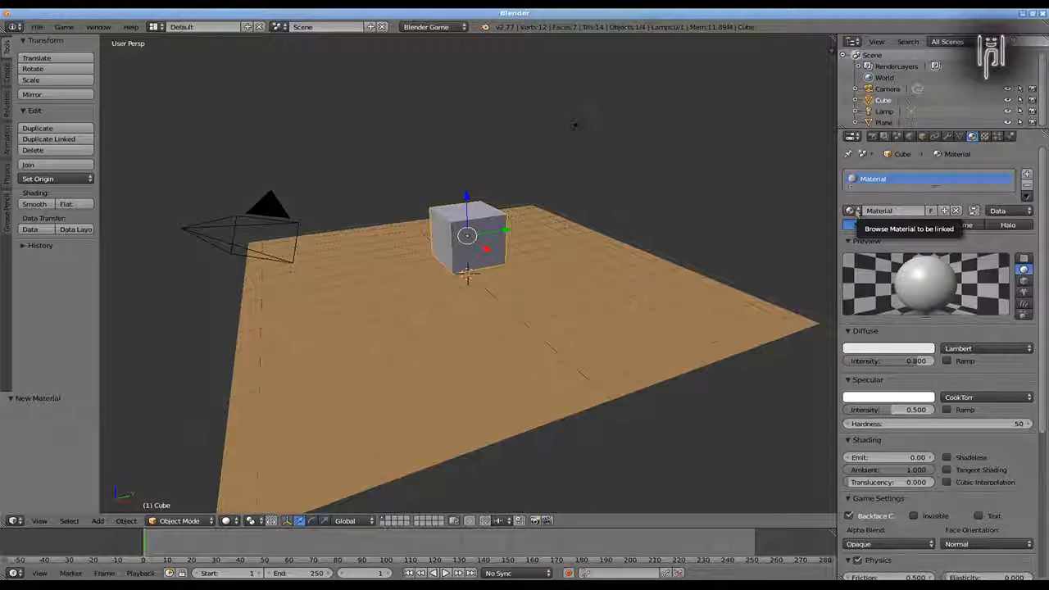
{"action": "left_click", "coordinate": [888, 348]}
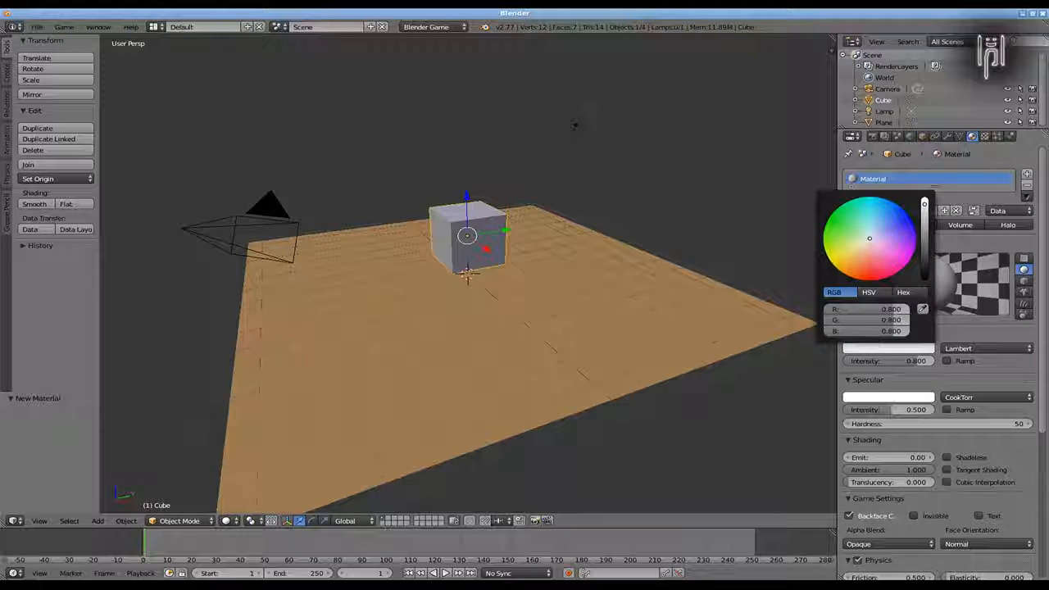
{"action": "left_click_drag", "start_coordinate": [873, 250], "coordinate": [879, 236]}
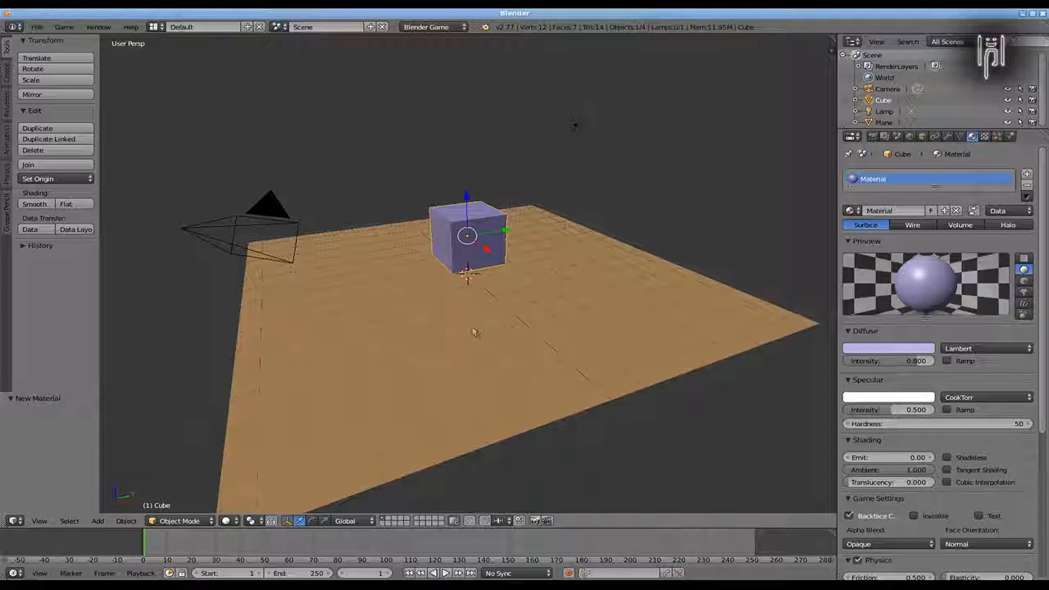
Test-run the game to check how the cube and plane behave, and stop it again.
{"action": "middle_click_drag", "start_coordinate": [472, 332], "coordinate": [469, 361]}
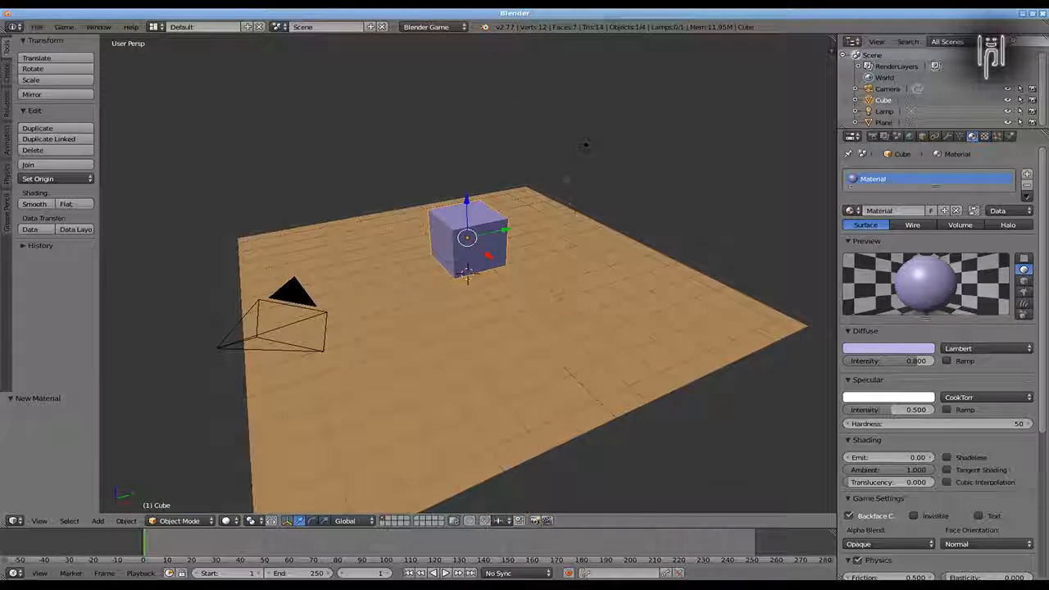
{"action": "middle_click_drag", "start_coordinate": [473, 331], "coordinate": [475, 306]}
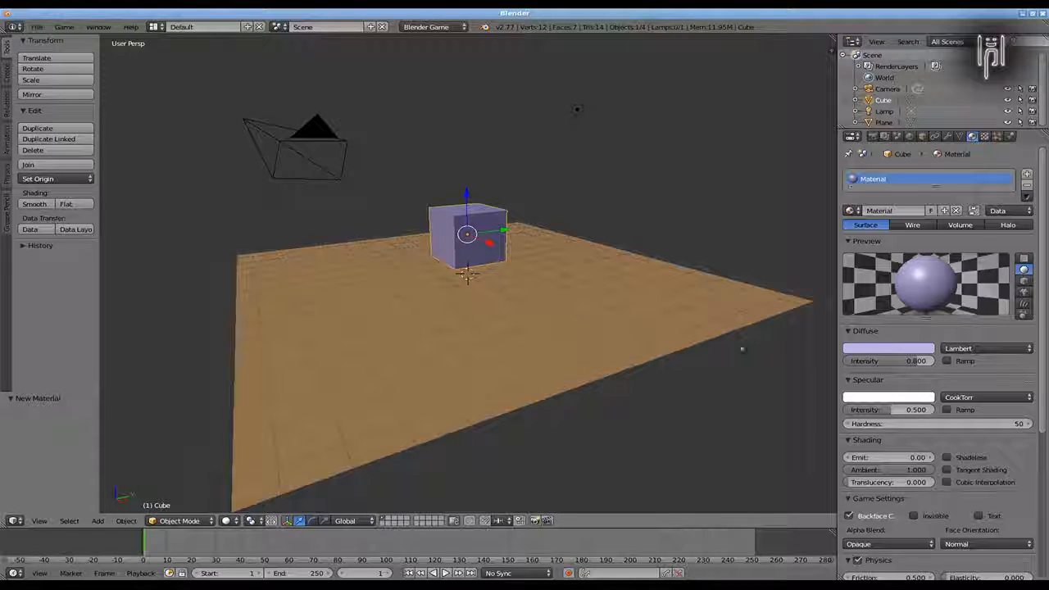
{"action": "left_click_drag", "start_coordinate": [836, 324], "coordinate": [793, 320]}
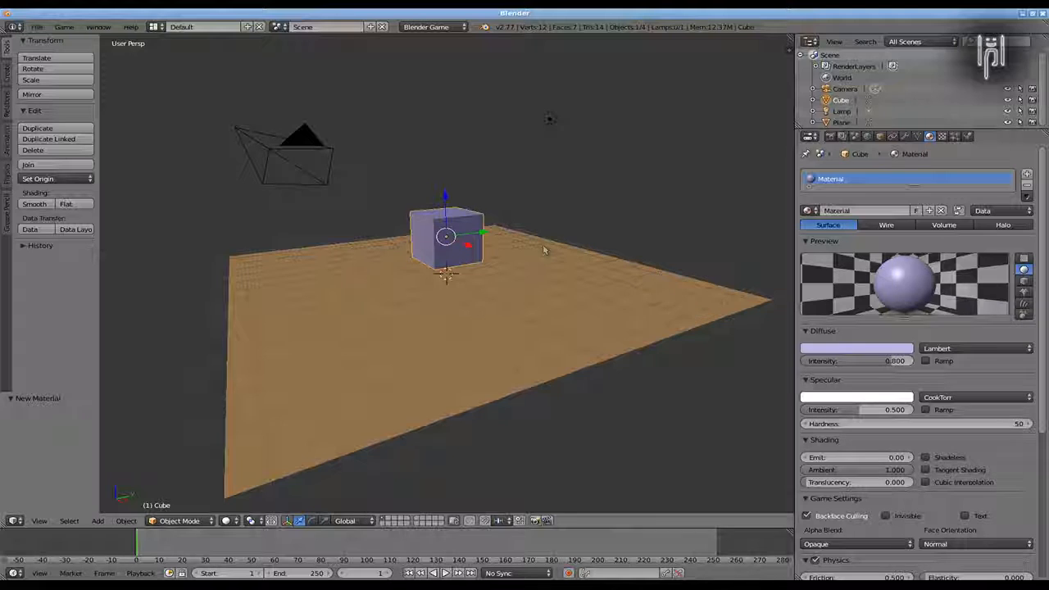
{"action": "key", "text": "p"}
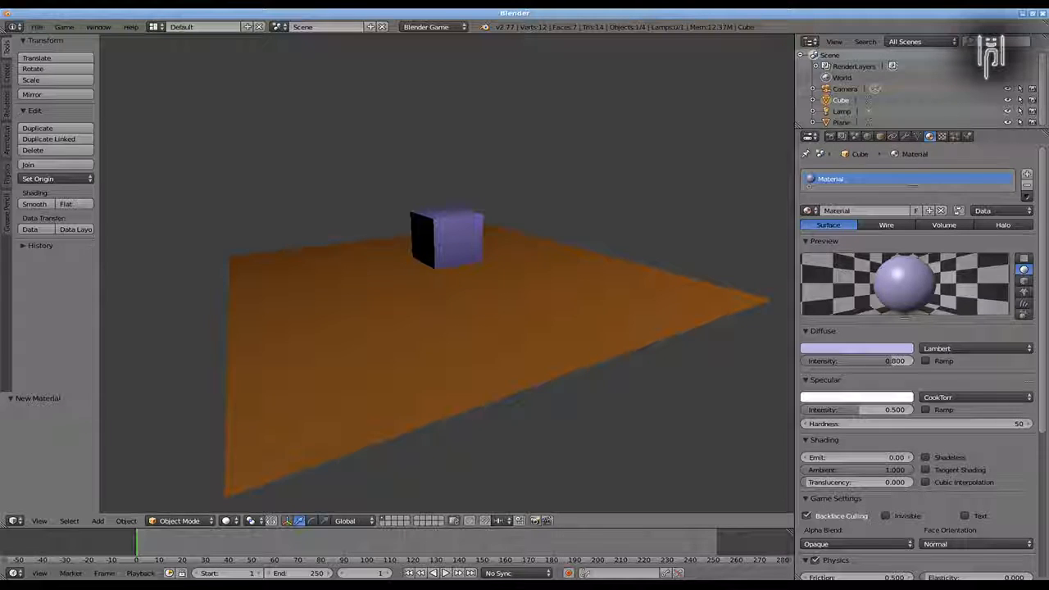
{"action": "key", "text": "Escape"}
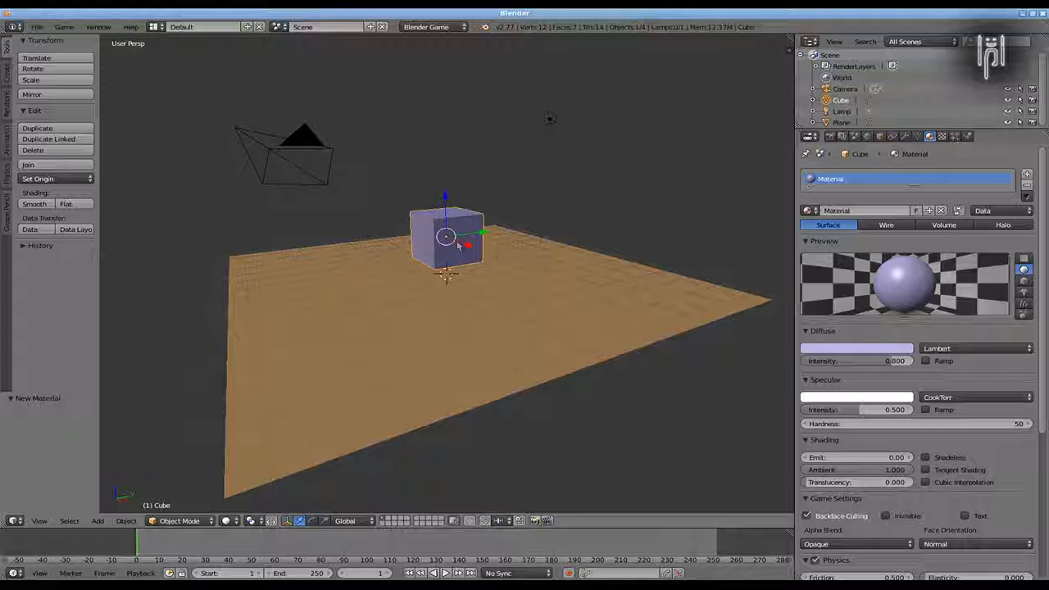
Show the cube's physics settings and test-run the game with its Static physics type.
{"action": "left_click", "coordinate": [967, 136]}
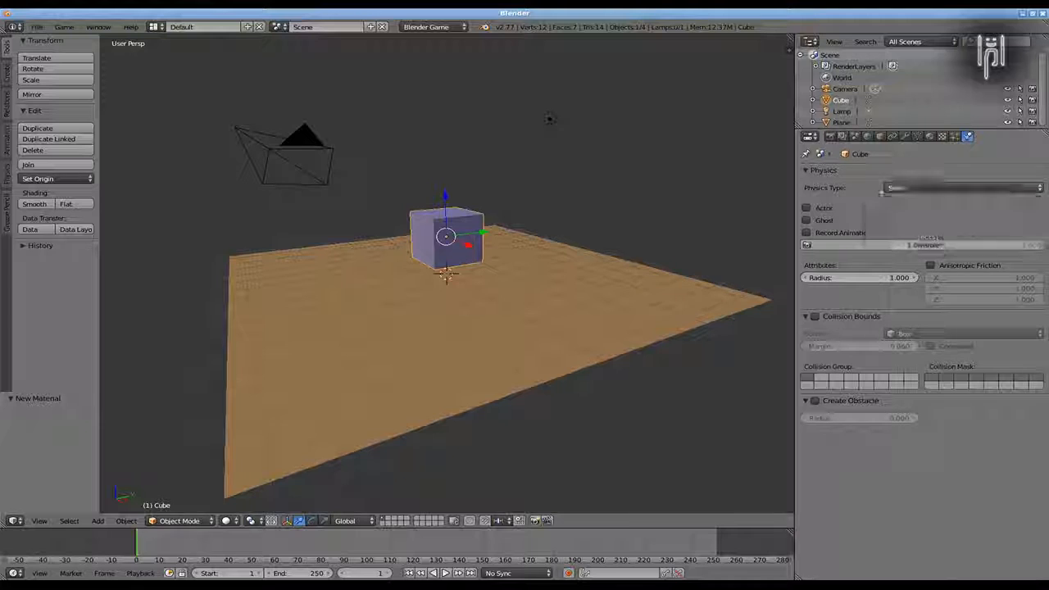
{"action": "key", "text": "p"}
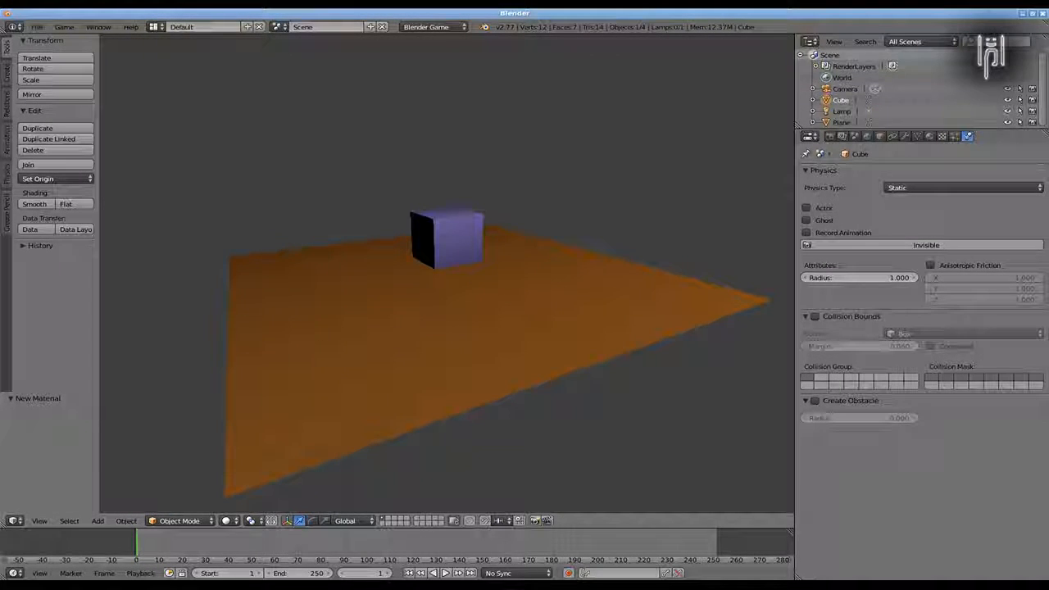
{"action": "key", "text": "Escape"}
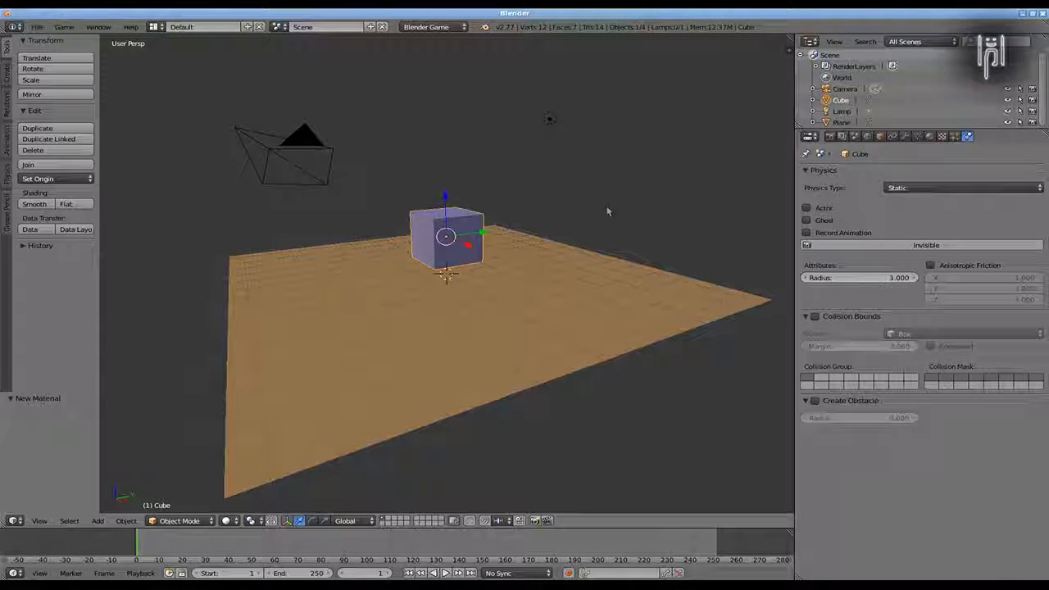
Set the cube's physics type to Dynamic and test-run the game twice, stopping it each time.
{"action": "left_click", "coordinate": [915, 188]}
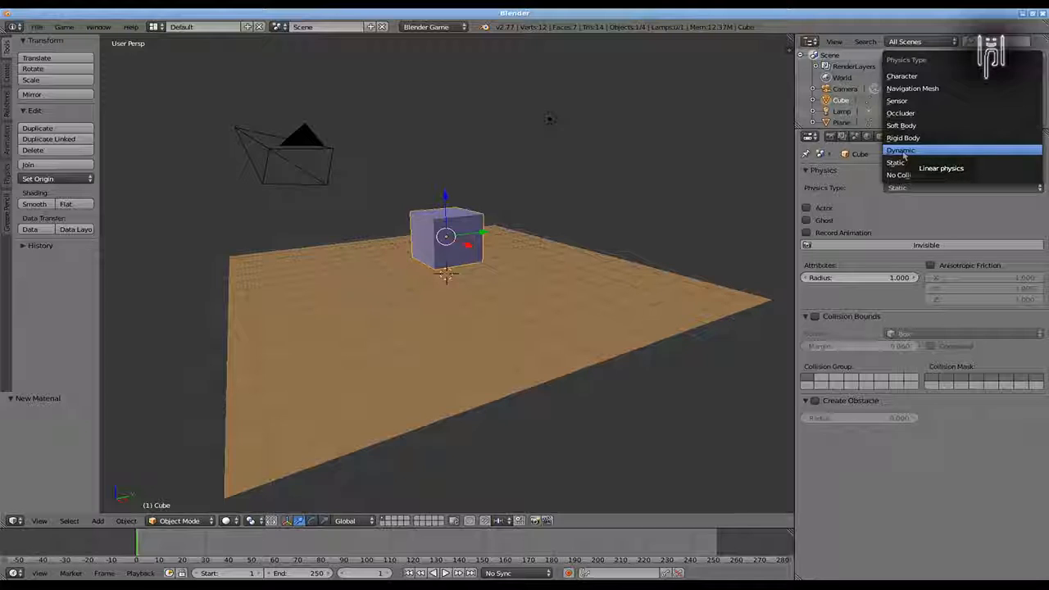
{"action": "left_click", "coordinate": [904, 154]}
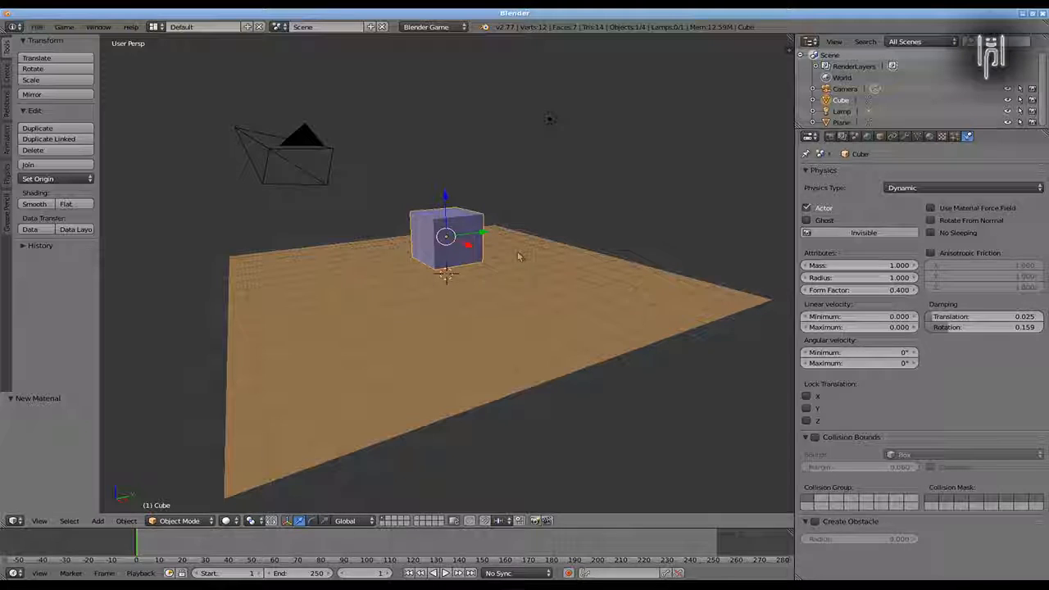
{"action": "key", "text": "p"}
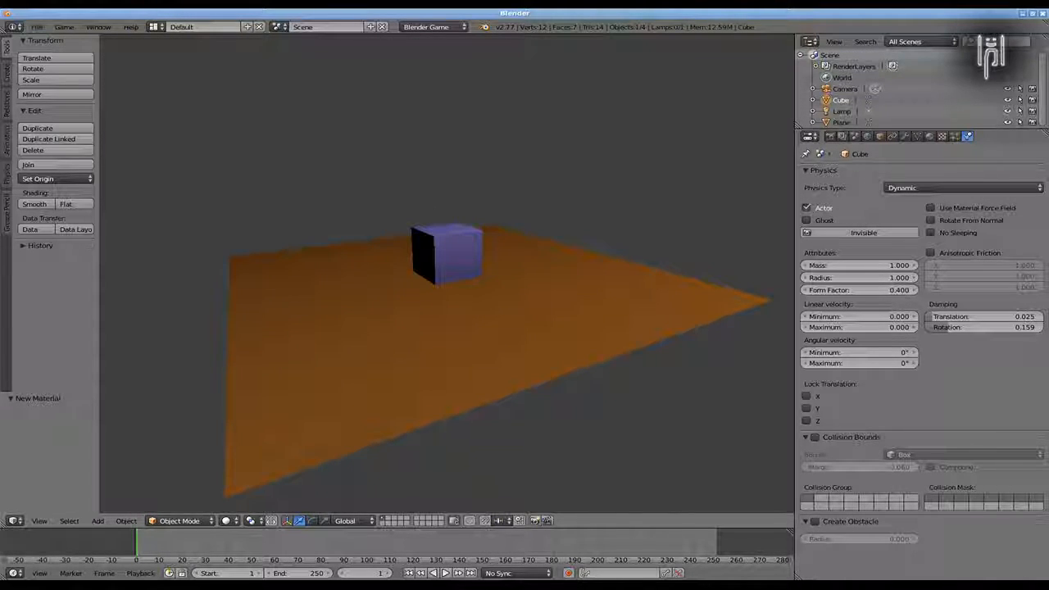
{"action": "key", "text": "Escape"}
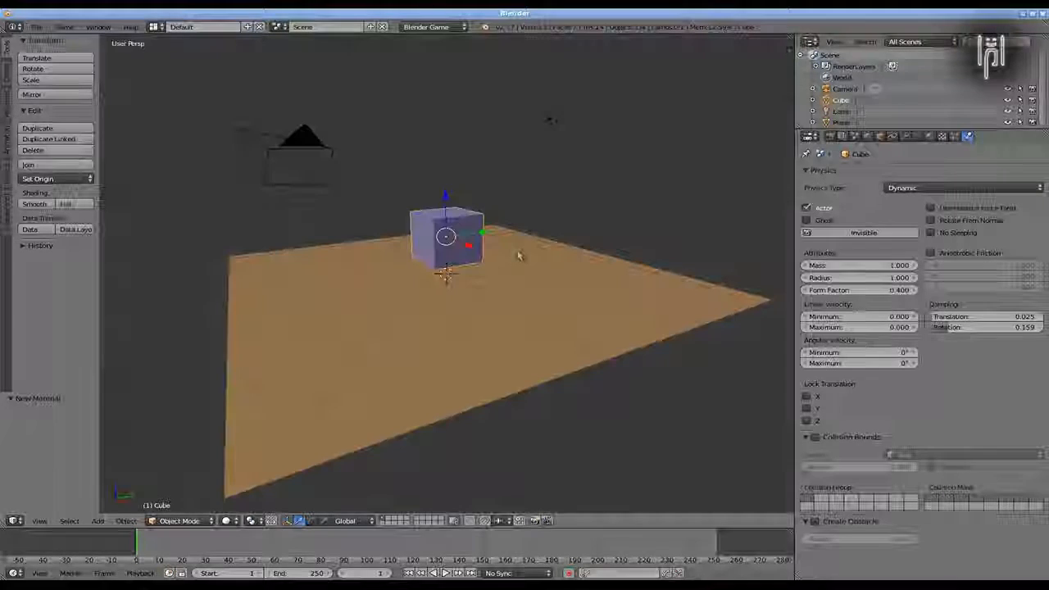
{"action": "key", "text": "p"}
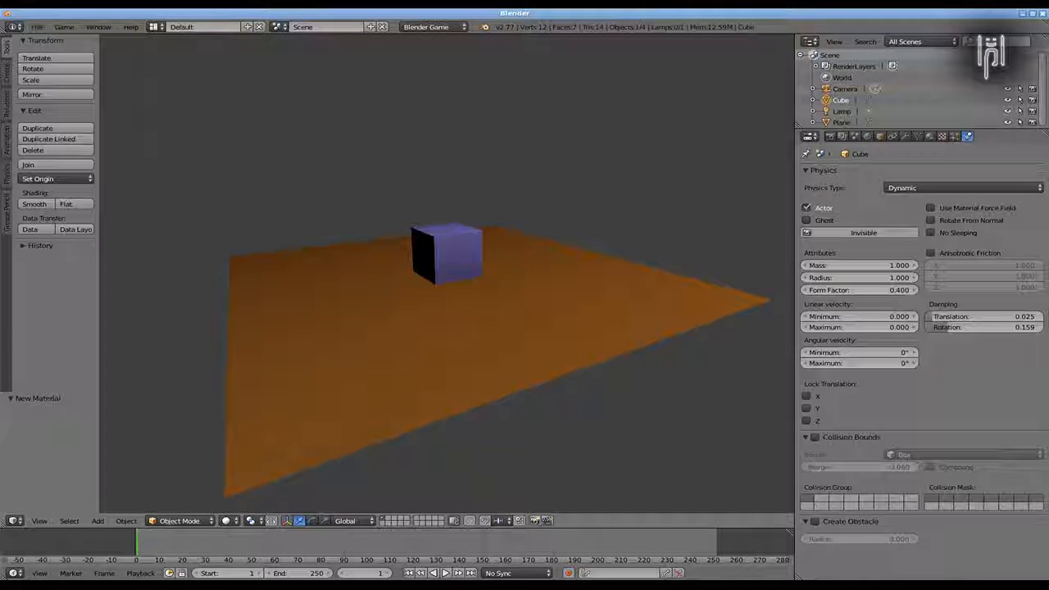
{"action": "key", "text": "Escape"}
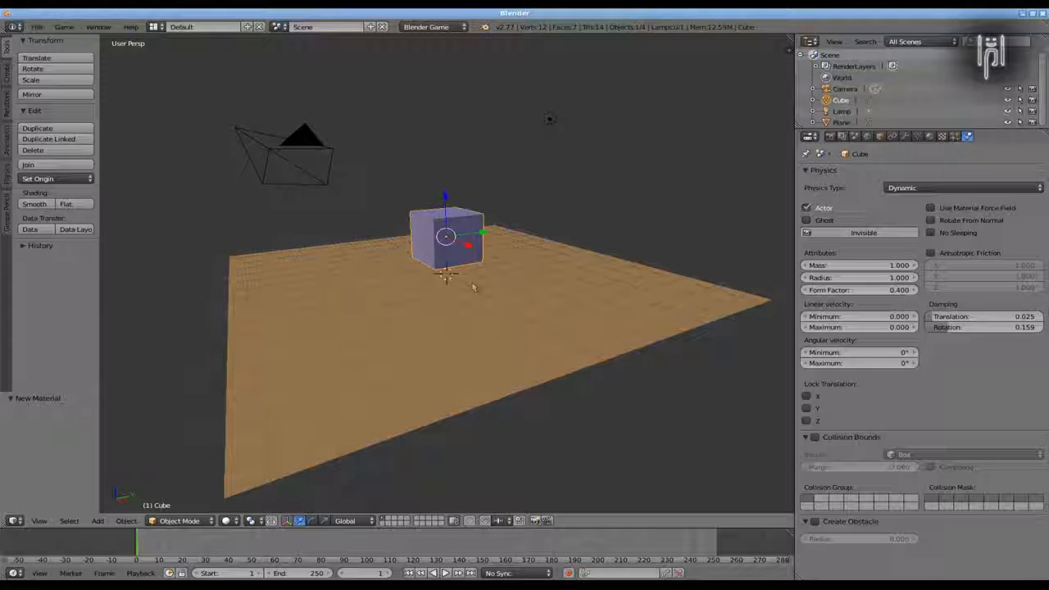
Raise the cube about 3.1 units along the Z axis and rotate it about -27 degrees in the current view.
{"action": "key", "text": "g"}
{"action": "key", "text": "z"}
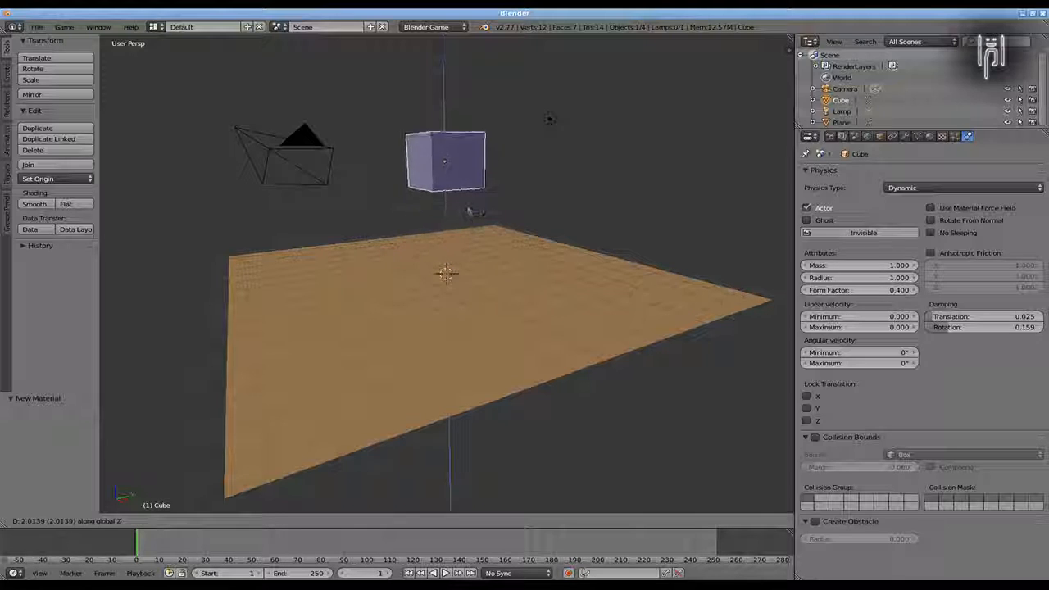
{"action": "left_click", "coordinate": [468, 213]}
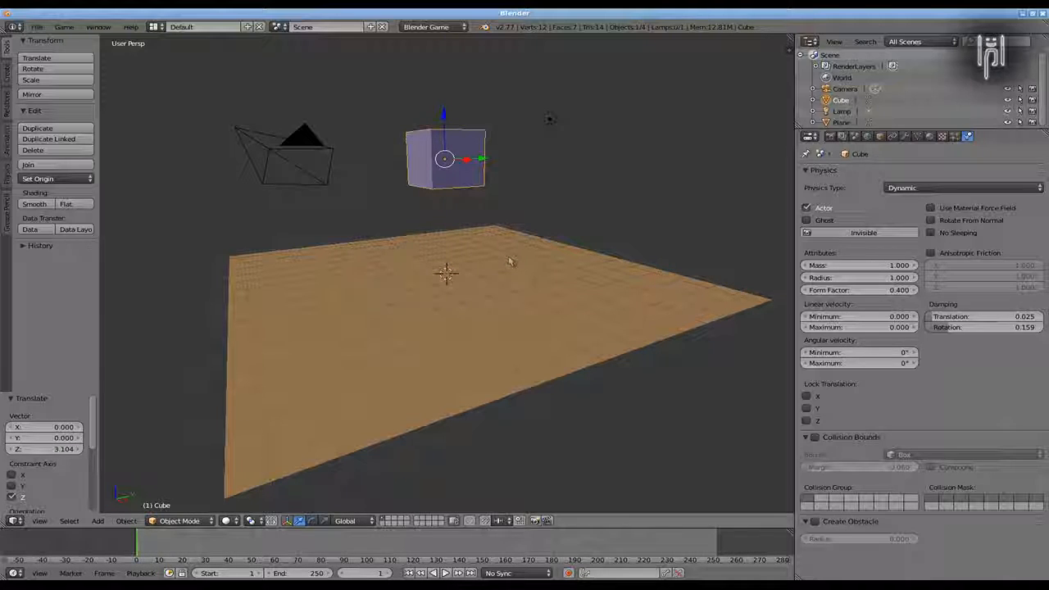
{"action": "key", "text": "r"}
{"action": "left_click", "coordinate": [508, 197]}
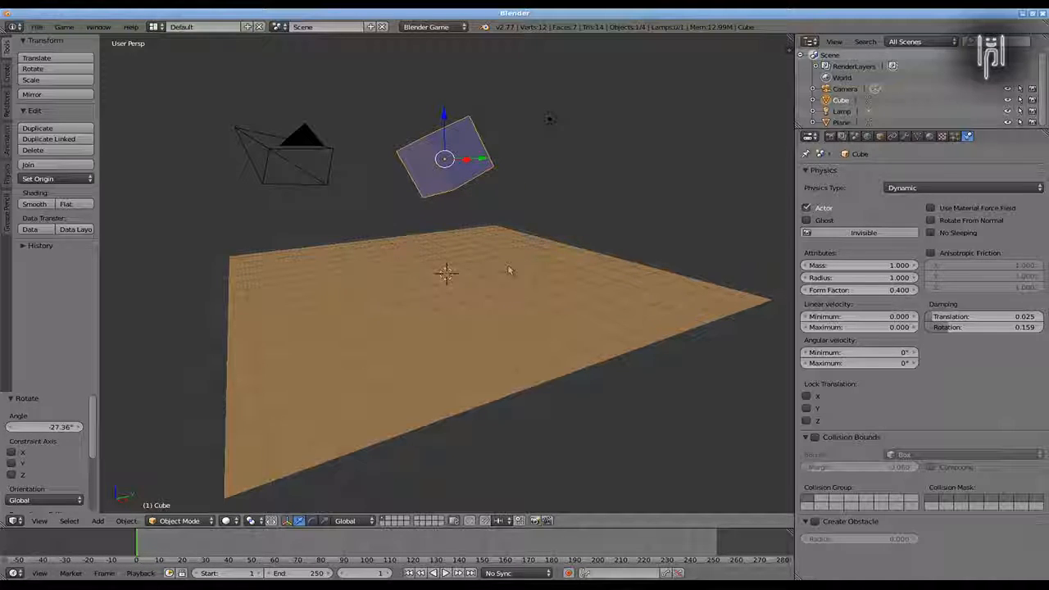
Test-run the game with the tilted Dynamic cube, enable its Box collision bounds, and test-run it twice more.
{"action": "key", "text": "p"}
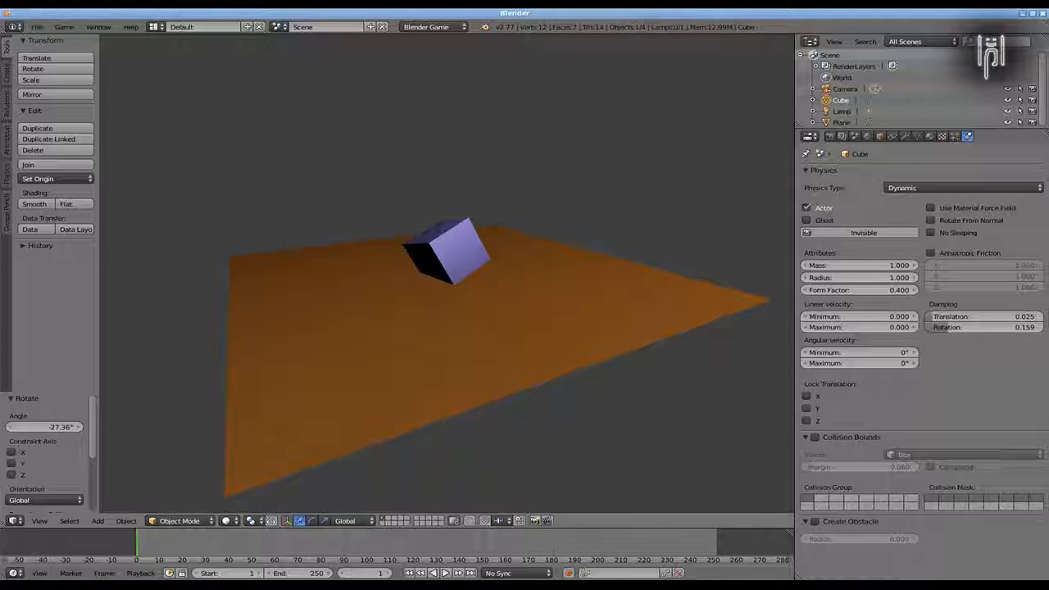
{"action": "key", "text": "Escape"}
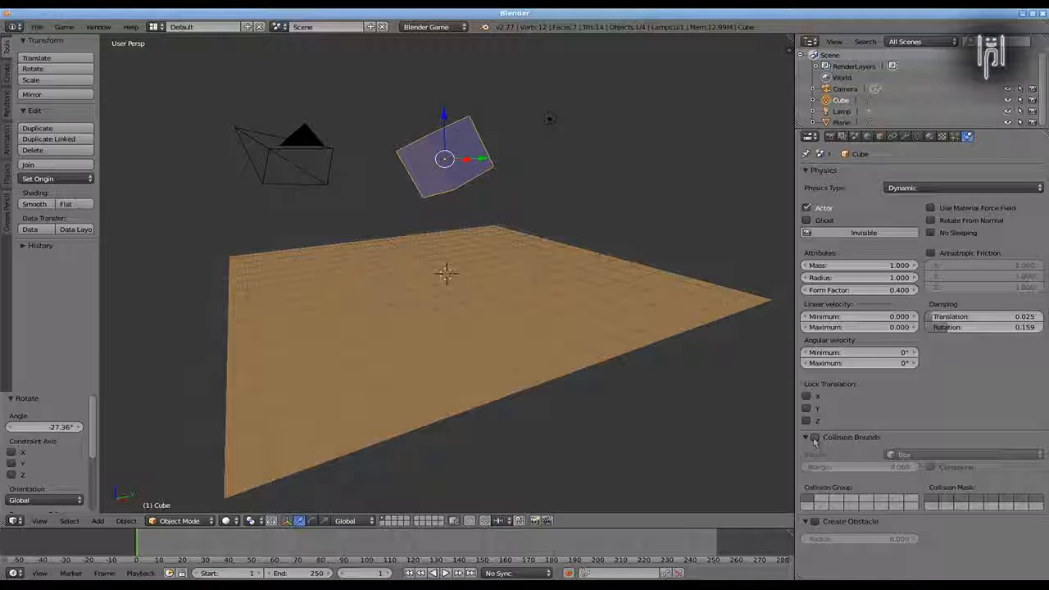
{"action": "left_click", "coordinate": [814, 439]}
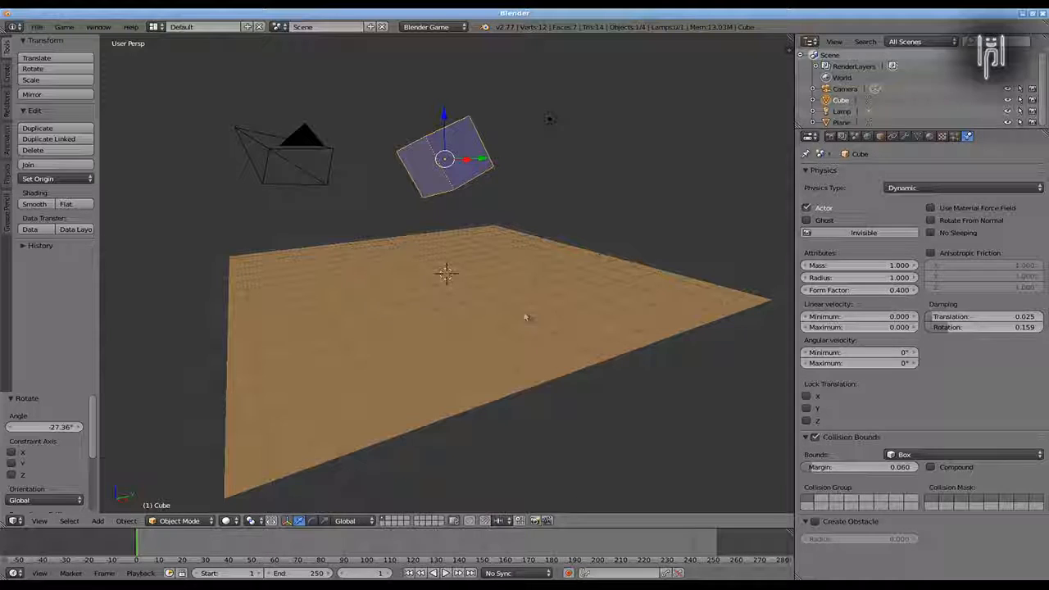
{"action": "key", "text": "p"}
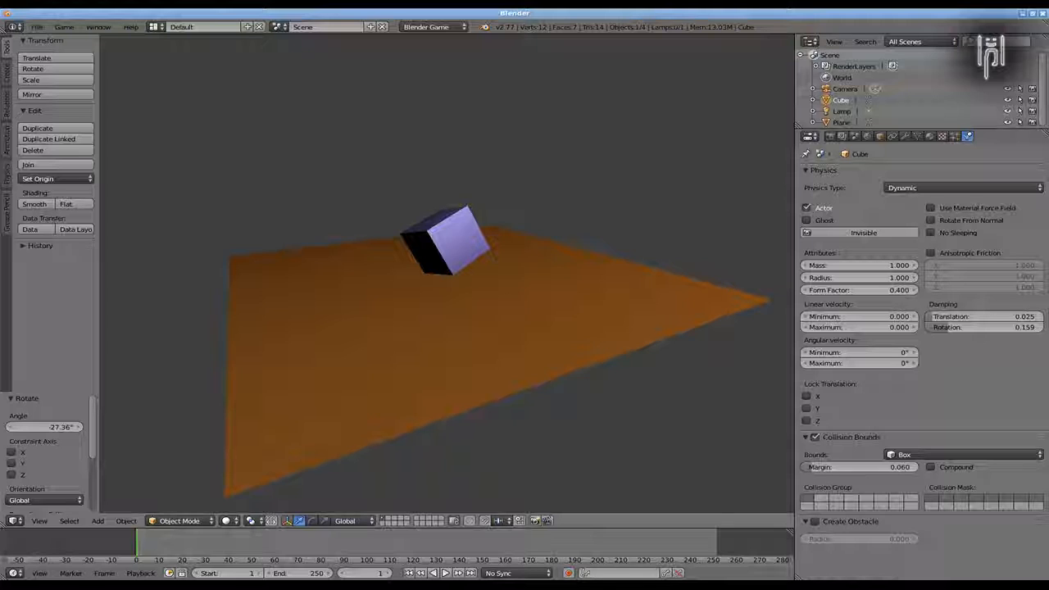
{"action": "key", "text": "Escape"}
{"action": "middle_click_drag", "start_coordinate": [456, 335], "coordinate": [452, 316]}
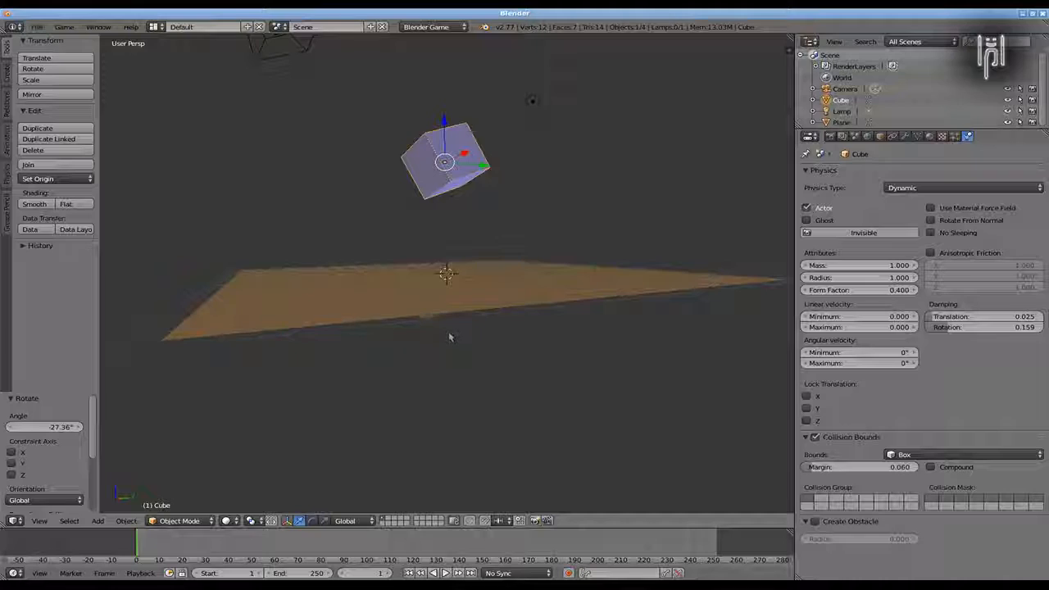
{"action": "key", "text": "p"}
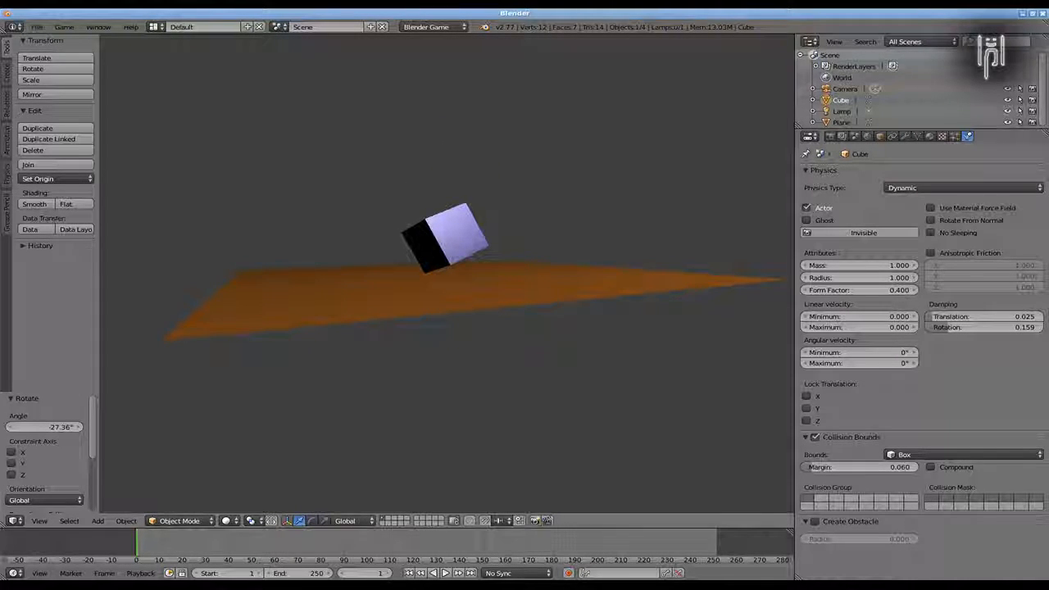
{"action": "key", "text": "Escape"}
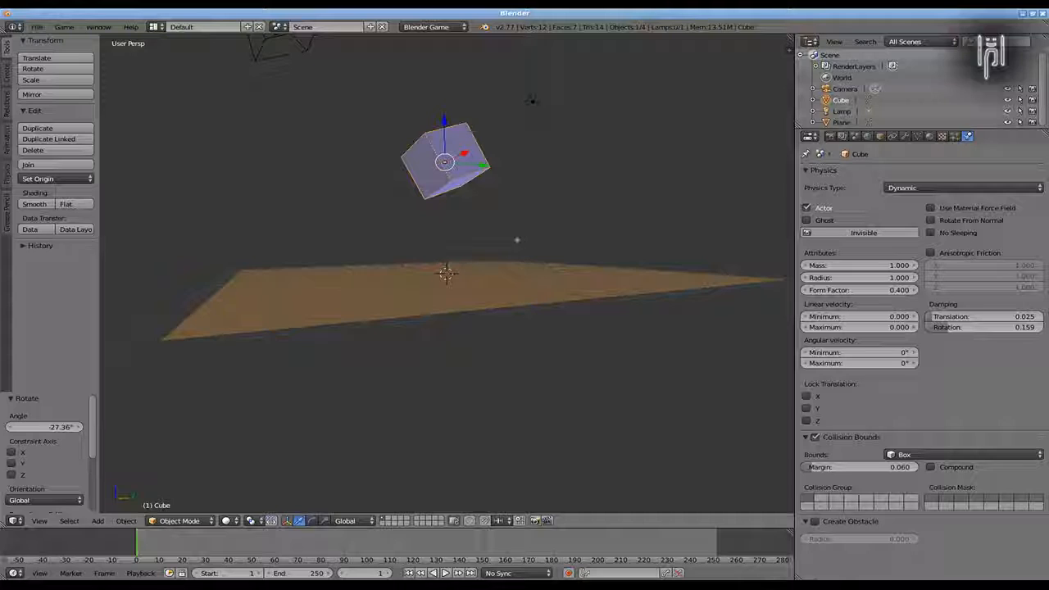
Try the Dynamic physics type on the plane in a test run, and set the plane back to Static.
{"action": "right_click", "coordinate": [540, 294]}
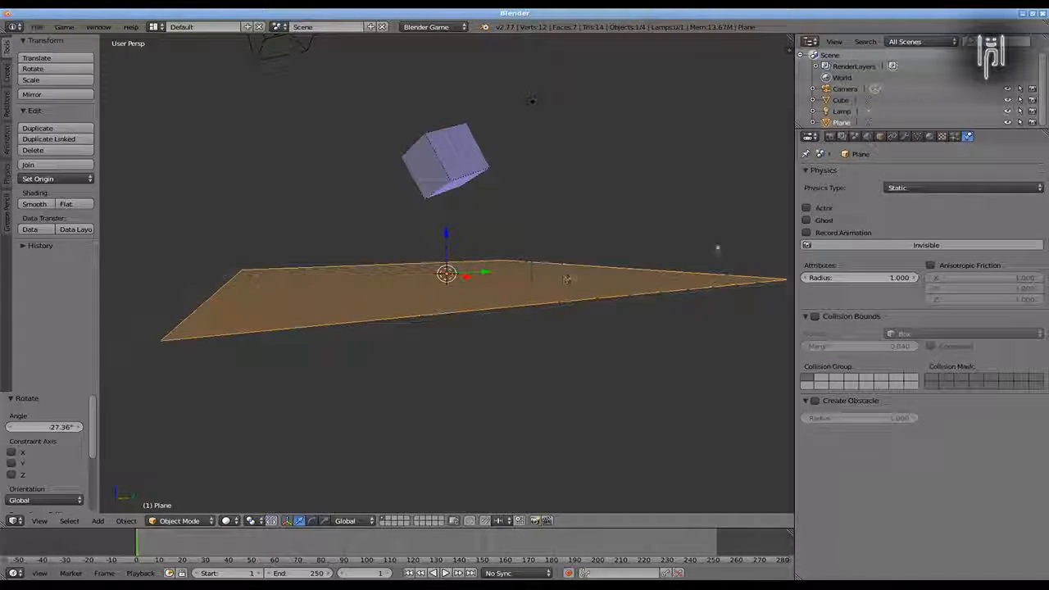
{"action": "left_click", "coordinate": [901, 189]}
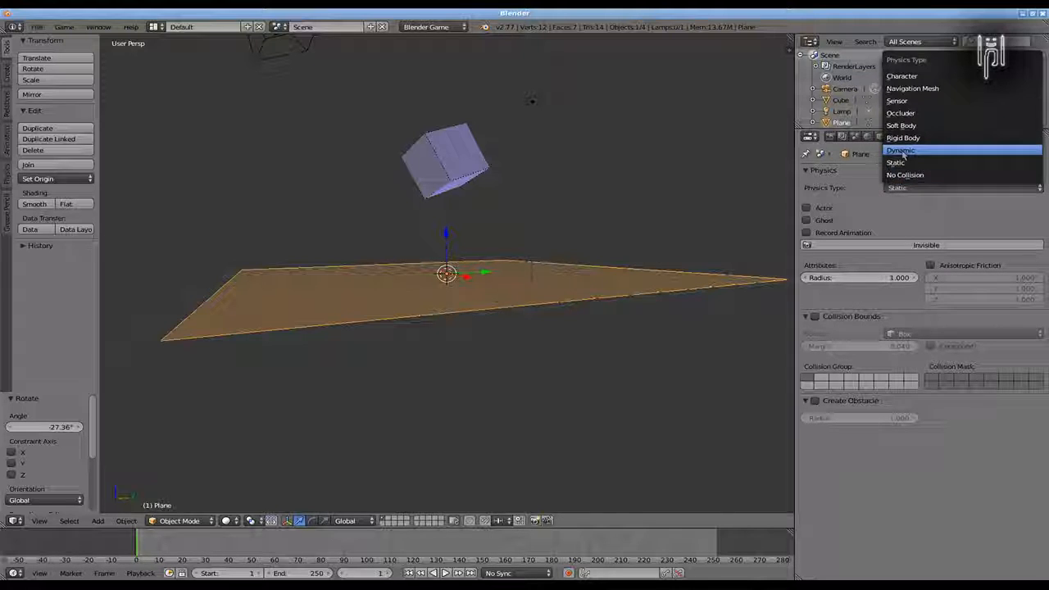
{"action": "left_click", "coordinate": [899, 150]}
{"action": "key", "text": "p"}
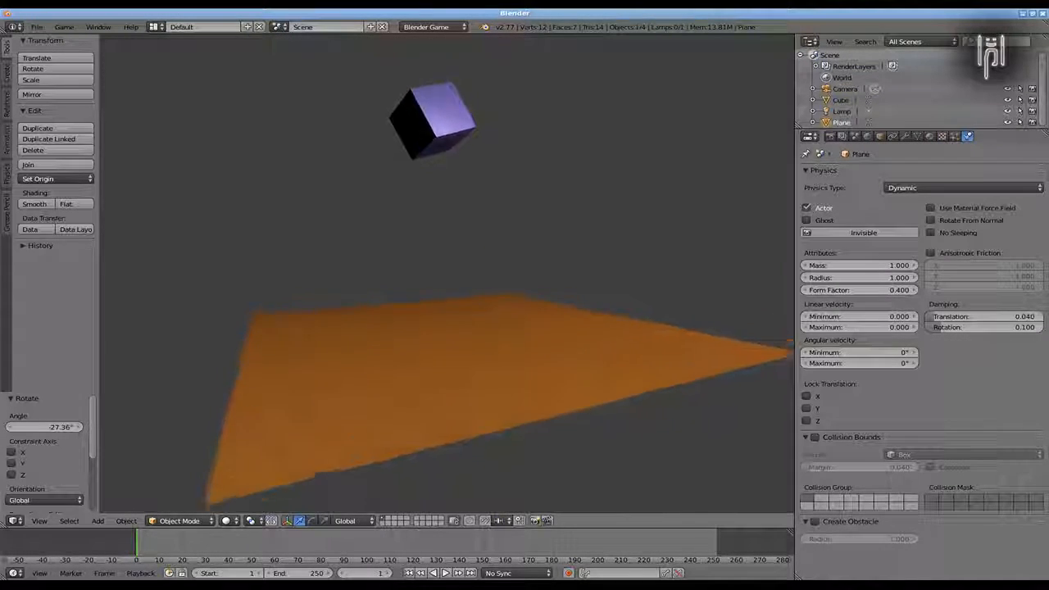
{"action": "key", "text": "Escape"}
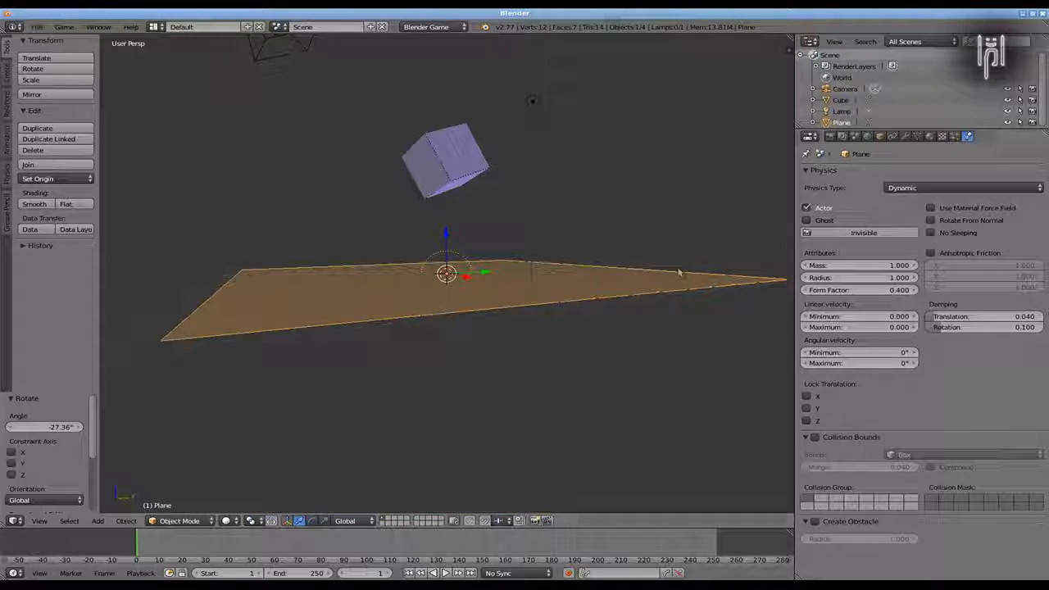
{"action": "left_click", "coordinate": [896, 189]}
{"action": "left_click", "coordinate": [895, 162]}
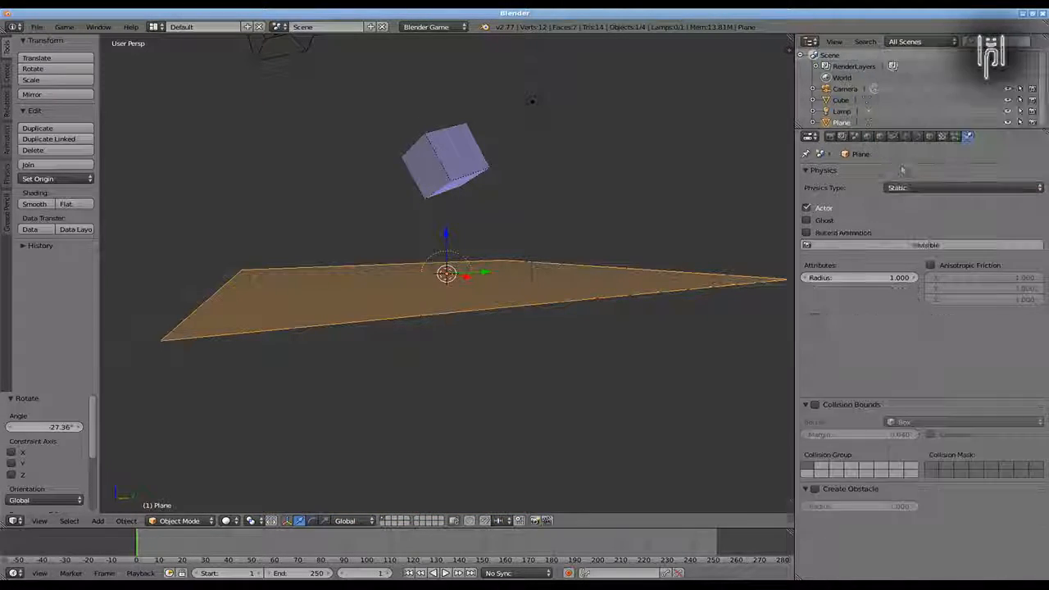
Set the cube's physics type to Rigid Body, test-run the game and stop it again.
{"action": "right_click", "coordinate": [479, 186]}
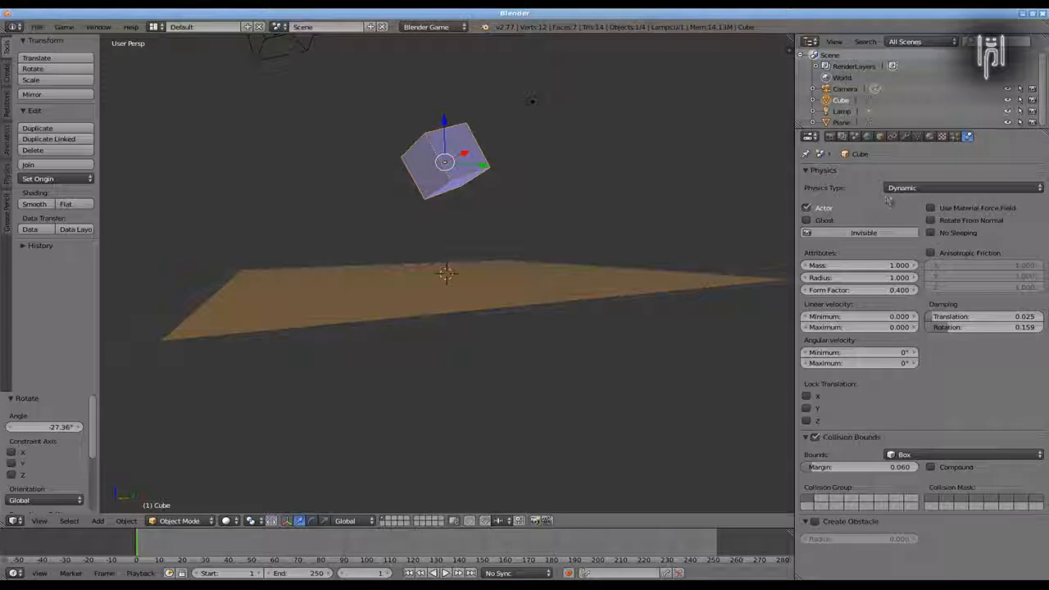
{"action": "left_click", "coordinate": [896, 190]}
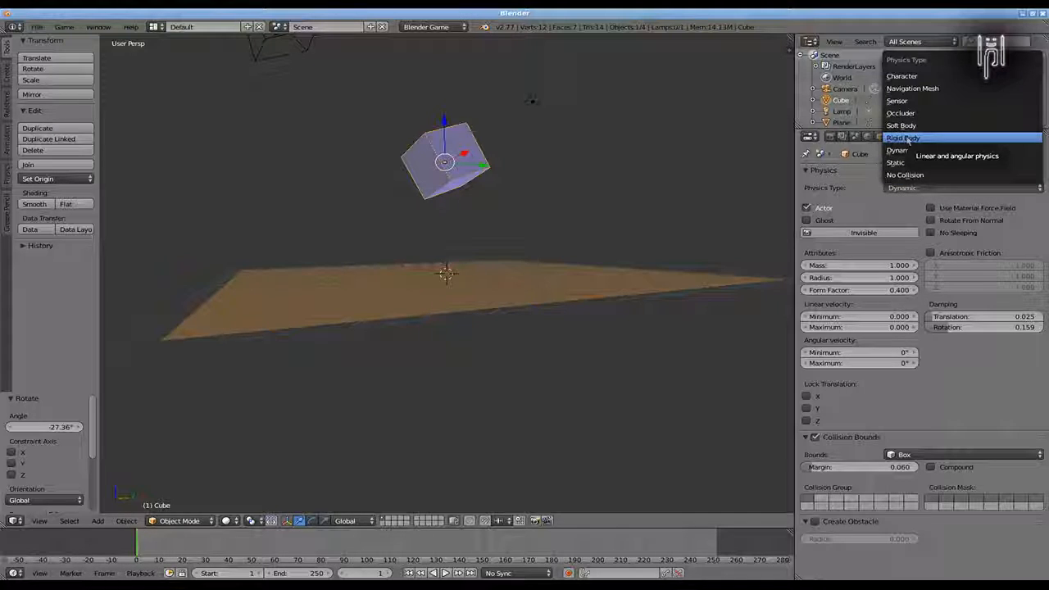
{"action": "left_click", "coordinate": [905, 138]}
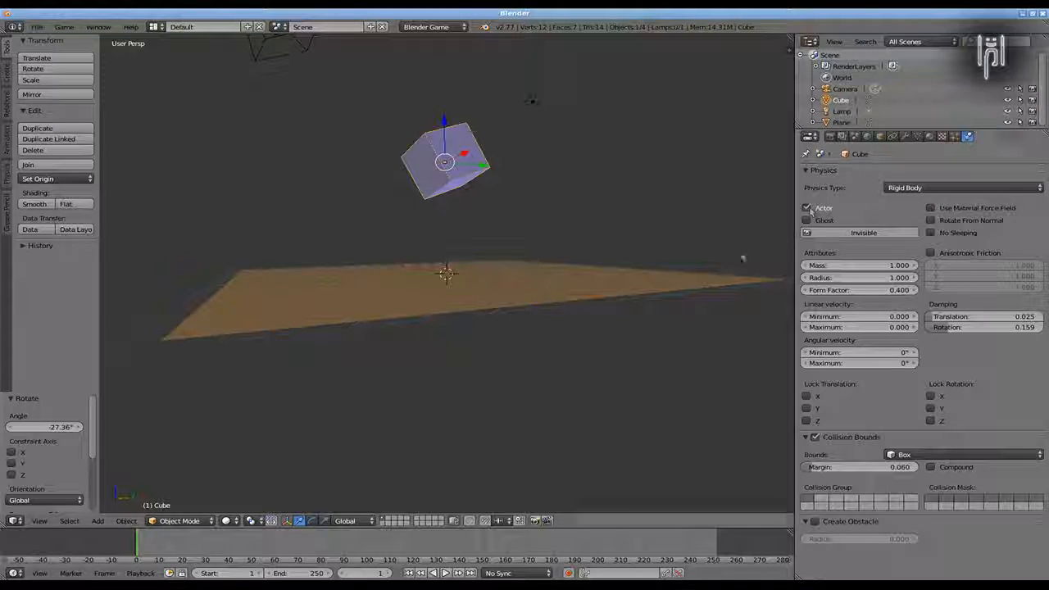
{"action": "key", "text": "p"}
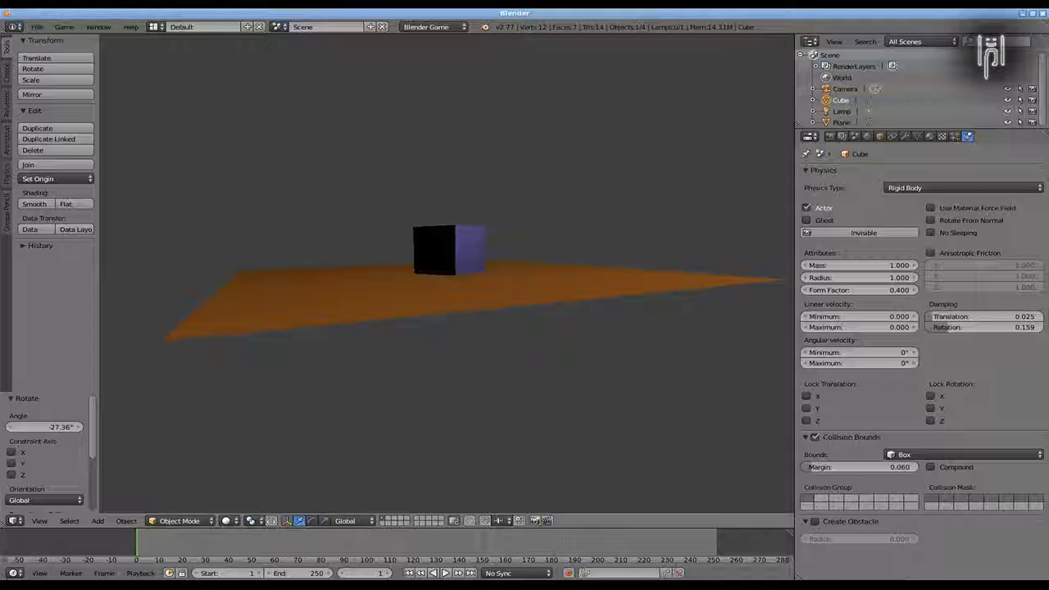
{"action": "key", "text": "Escape"}
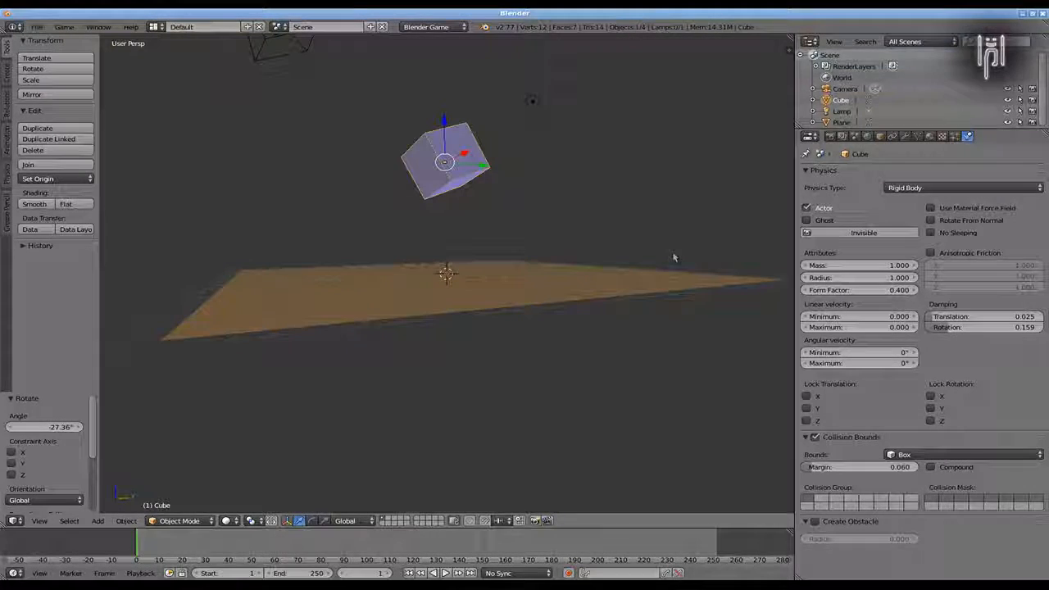
Undo the cube's physics type, collision bounds and rotation changes, and test-run the game with the upright Dynamic cube.
{"action": "left_click", "coordinate": [901, 188]}
{"action": "left_click", "coordinate": [901, 168]}
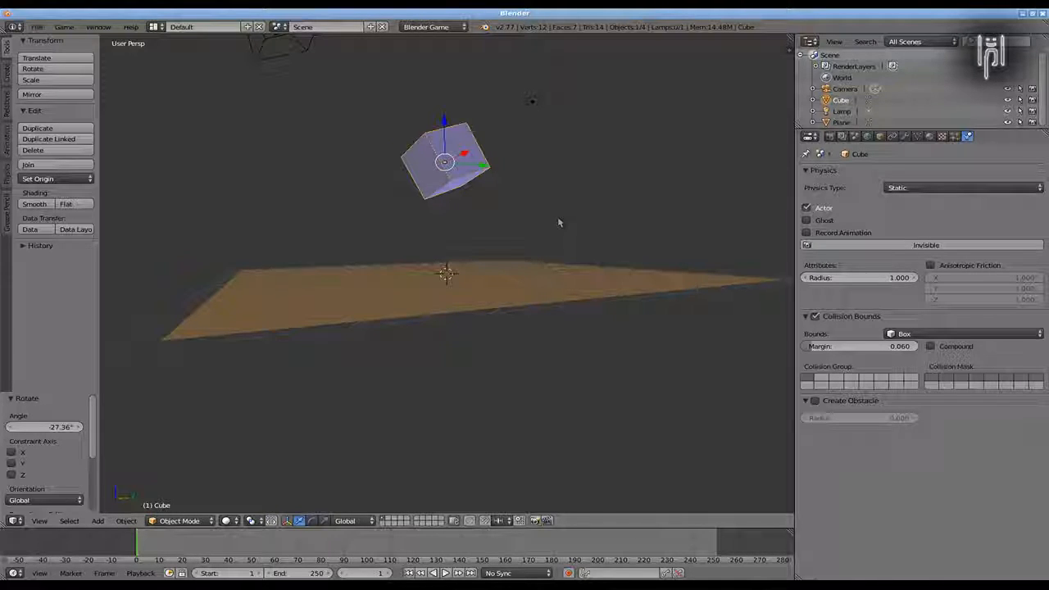
{"action": "key", "text": "ctrl+z"}
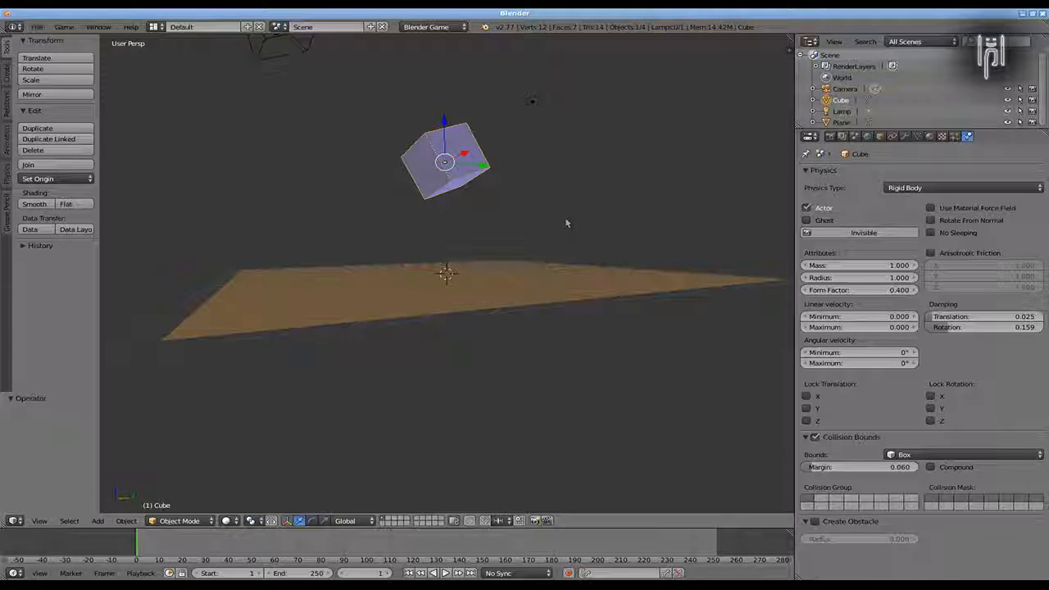
{"action": "key", "text": "ctrl+z"}
{"action": "key", "text": "ctrl+shift+z"}
{"action": "key", "text": "ctrl+shift+z"}
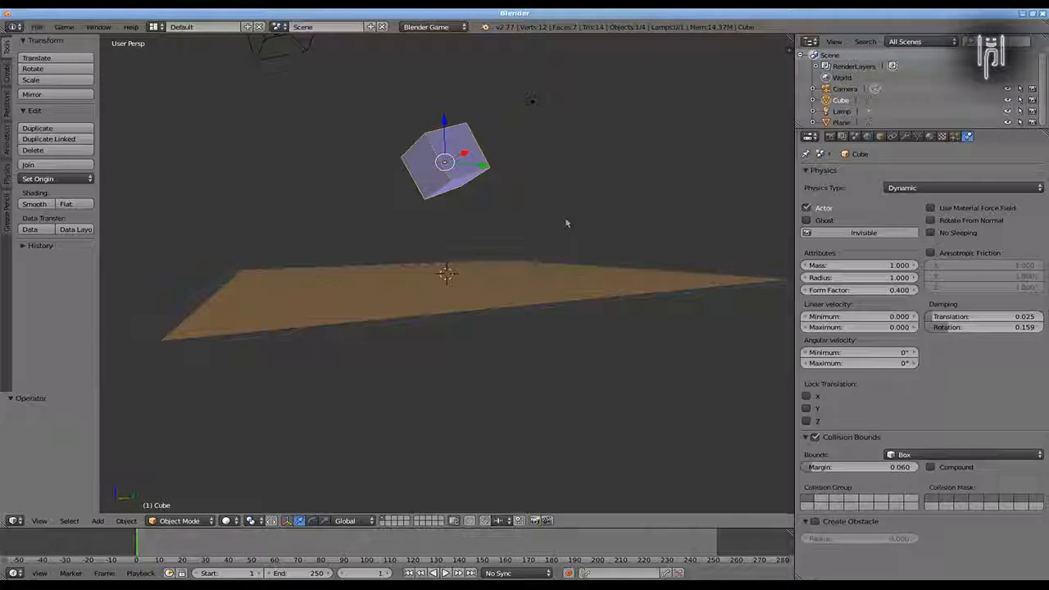
{"action": "key", "text": "ctrl+z"}
{"action": "key", "text": "ctrl+z"}
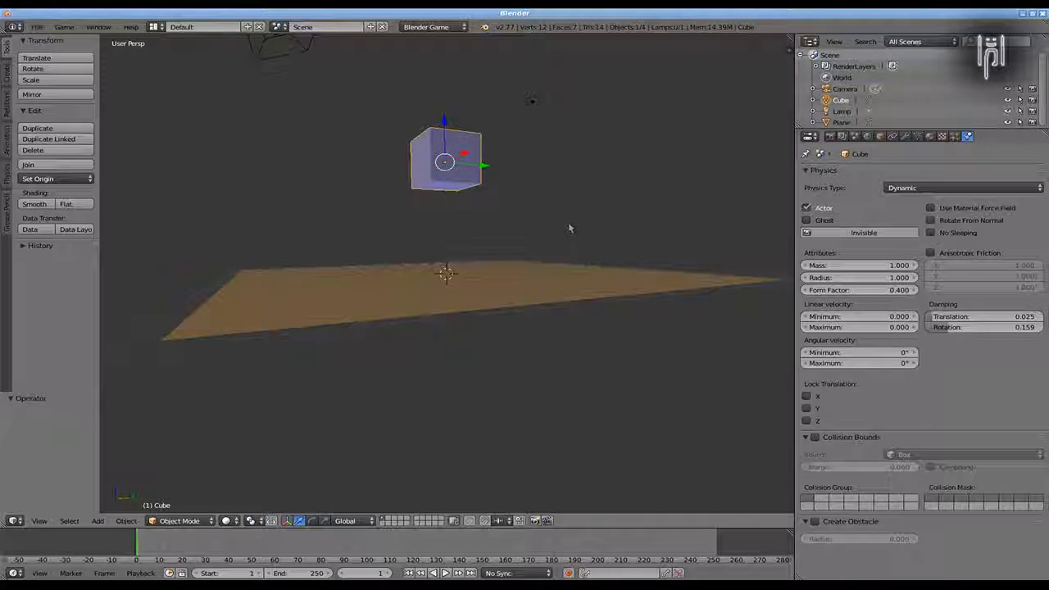
{"action": "key", "text": "p"}
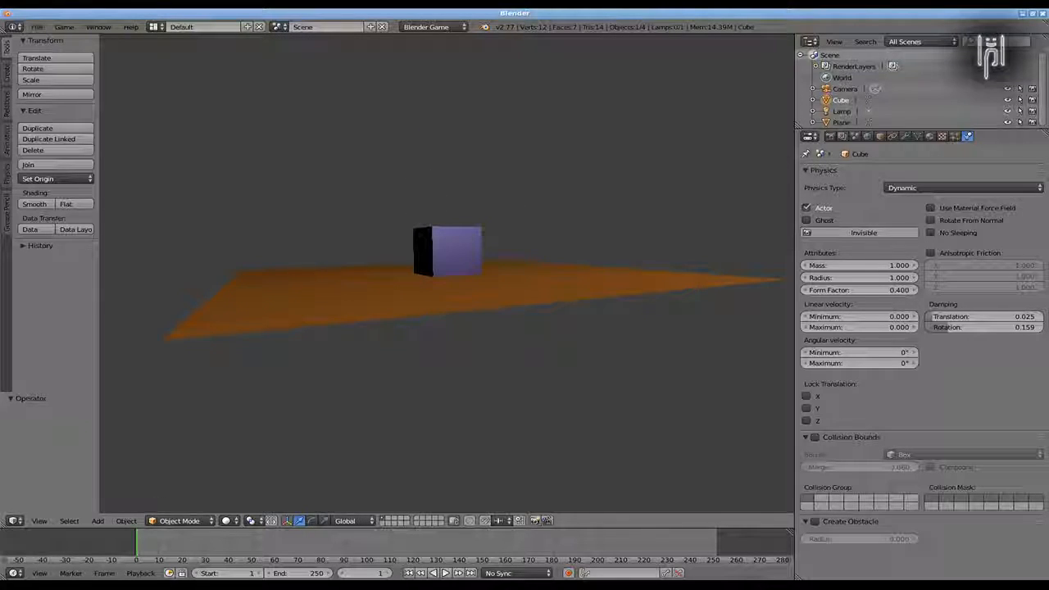
{"action": "key", "text": "Escape"}
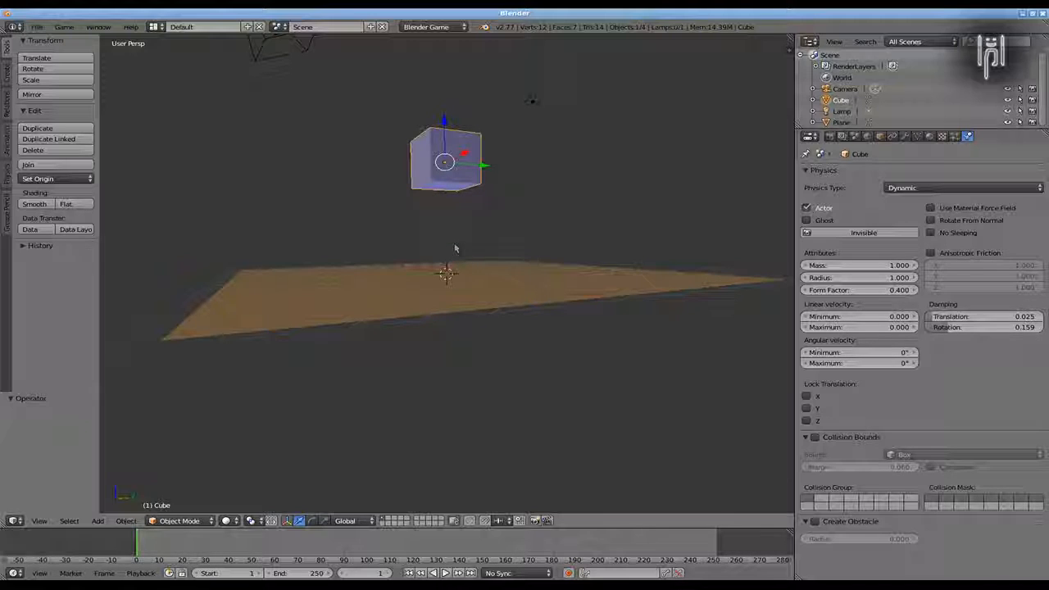
Lower the cube about 3.57 units along the Z axis onto the plane and test-run the game.
{"action": "key", "text": "KP_1"}
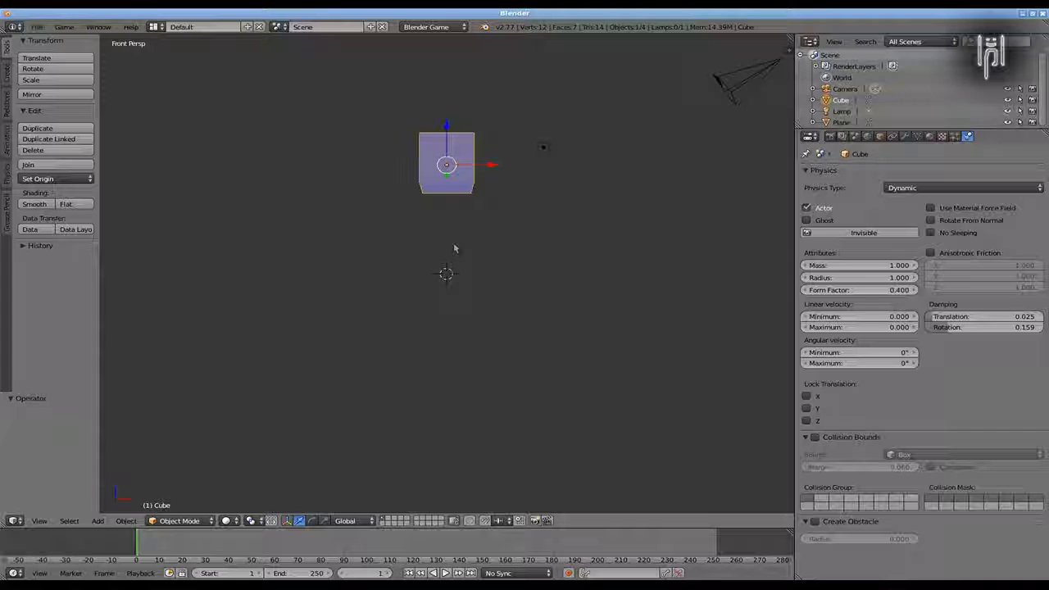
{"action": "key", "text": "g"}
{"action": "key", "text": "z"}
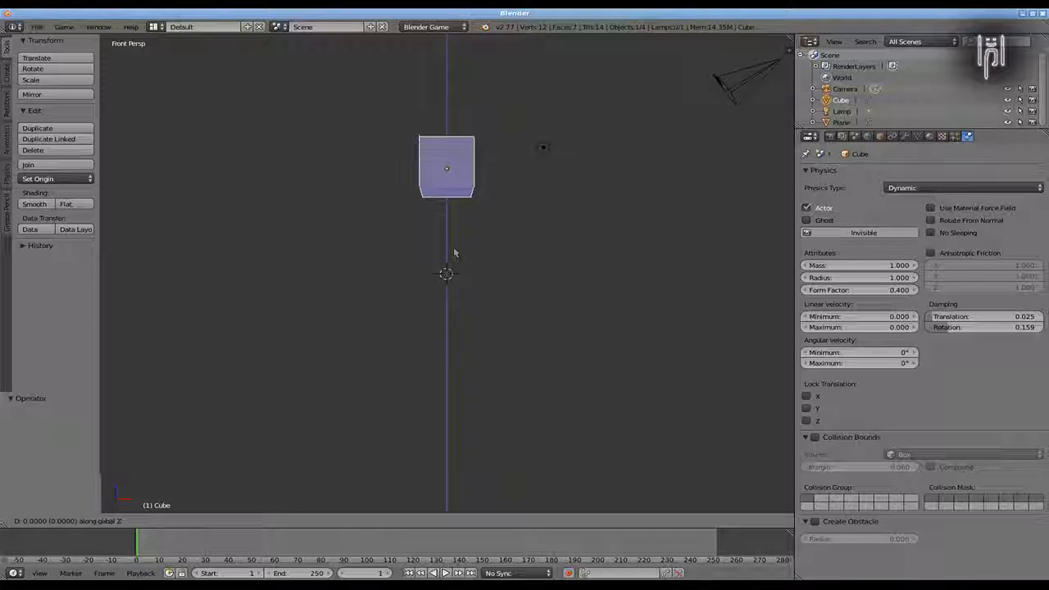
{"action": "left_click", "coordinate": [461, 331]}
{"action": "middle_click_drag", "start_coordinate": [462, 277], "coordinate": [429, 326]}
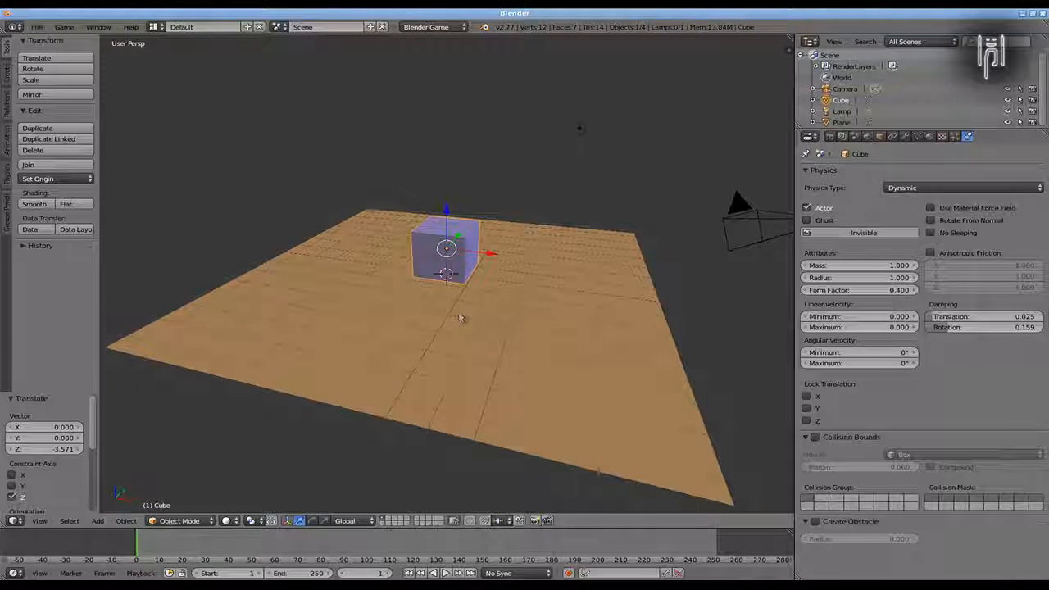
{"action": "key", "text": "p"}
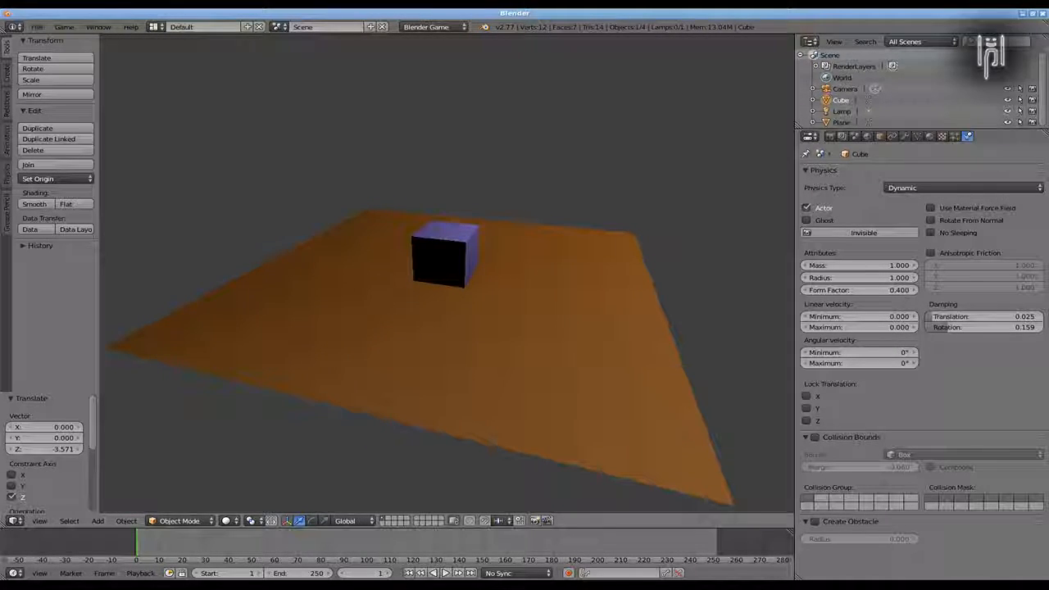
{"action": "key", "text": "Escape"}
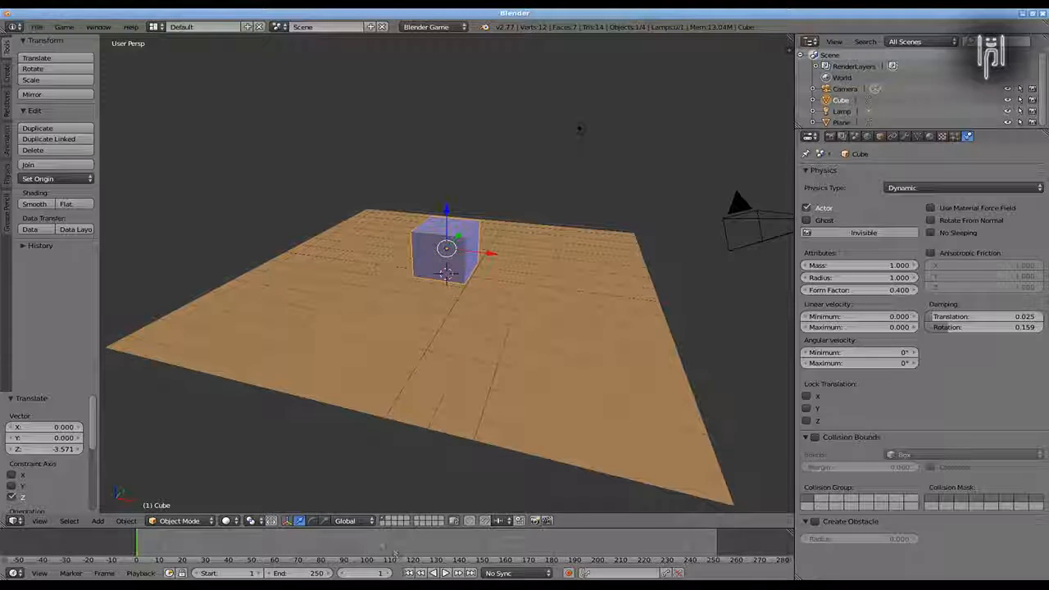
Enlarge the timeline area, change it to the Logic Editor, and widen its logic brick columns beside the game properties.
{"action": "left_click_drag", "start_coordinate": [363, 537], "coordinate": [363, 411]}
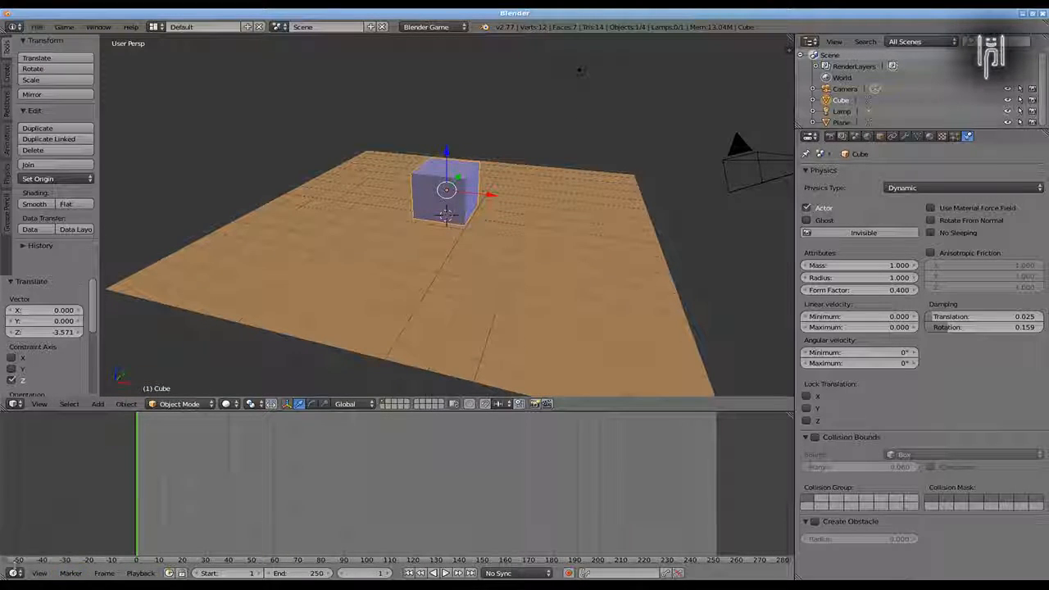
{"action": "left_click", "coordinate": [15, 572]}
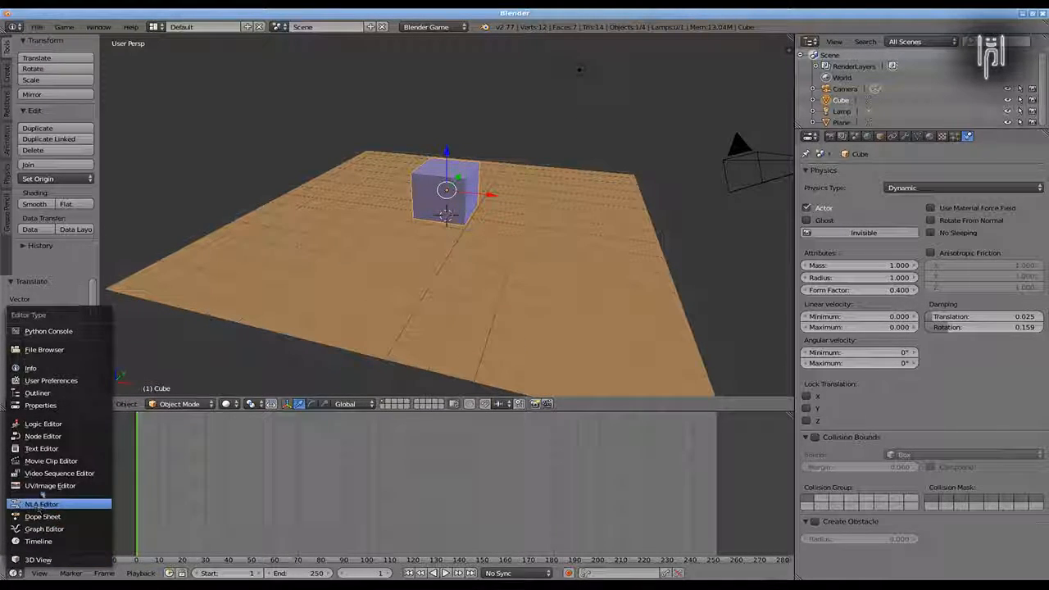
{"action": "left_click", "coordinate": [39, 424]}
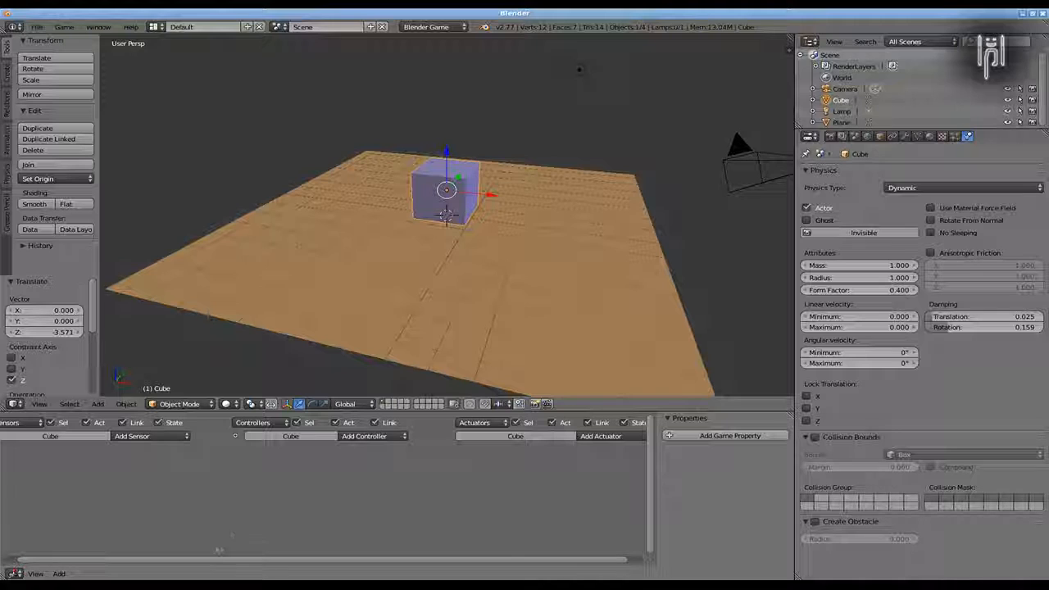
{"action": "left_click_drag", "start_coordinate": [662, 508], "coordinate": [695, 502]}
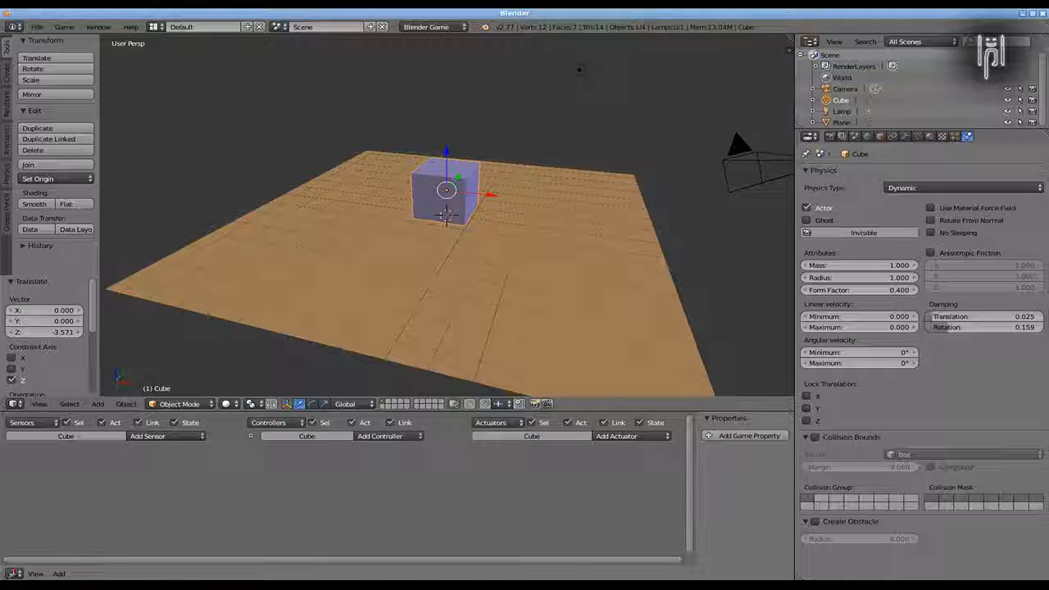
Select the cube and add a Keyboard sensor to its game logic.
{"action": "right_click", "coordinate": [208, 315]}
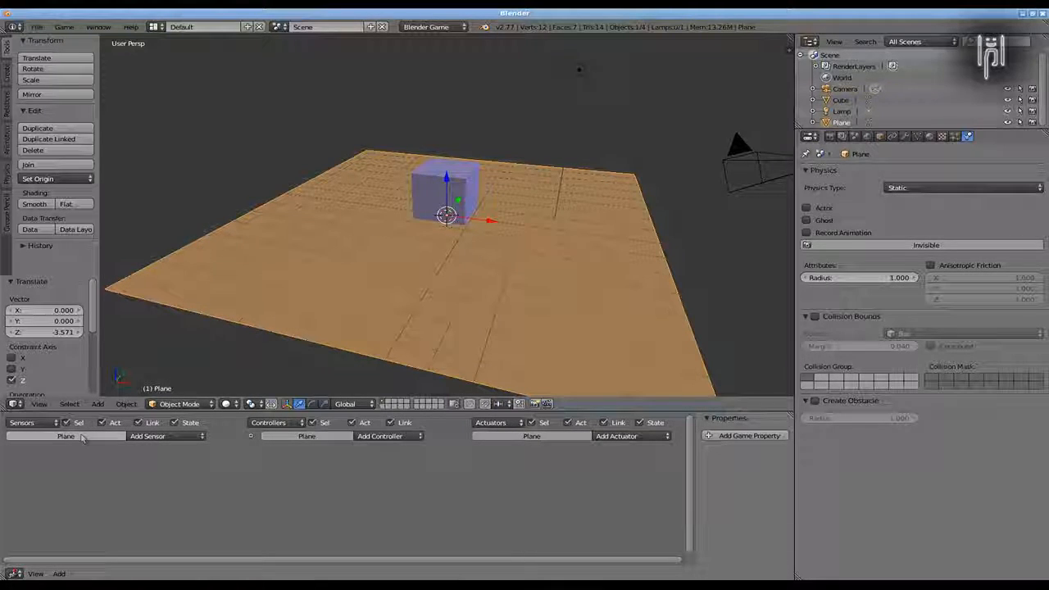
{"action": "right_click", "coordinate": [450, 203]}
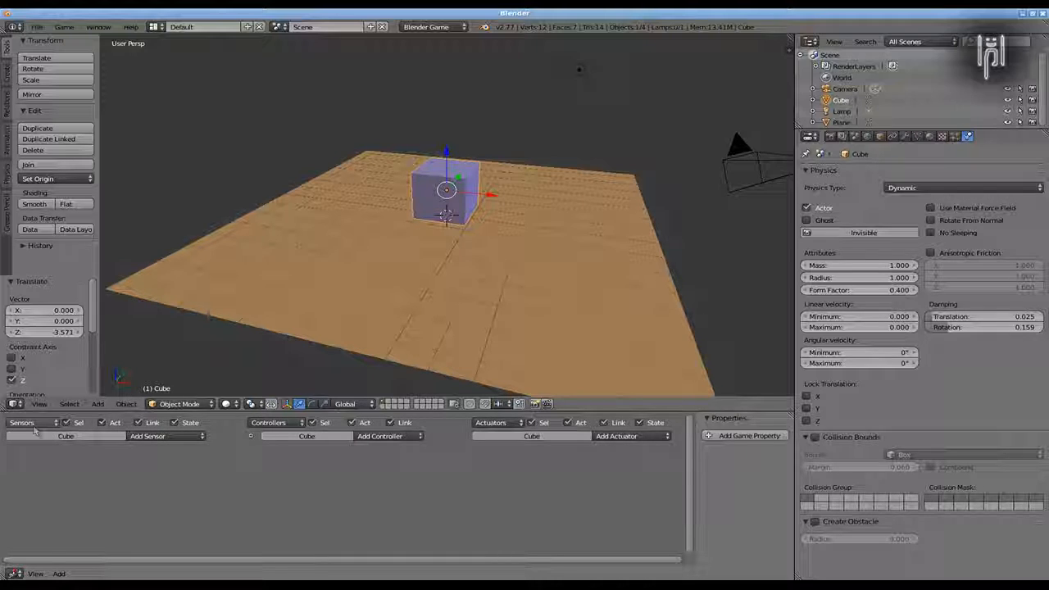
{"action": "left_click", "coordinate": [32, 423]}
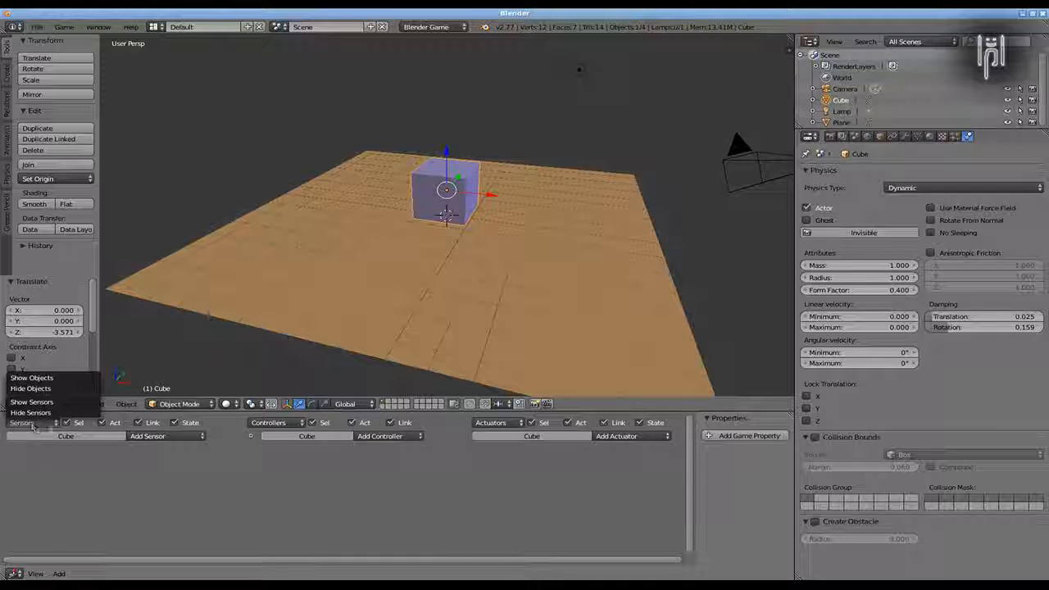
{"action": "left_click", "coordinate": [146, 436]}
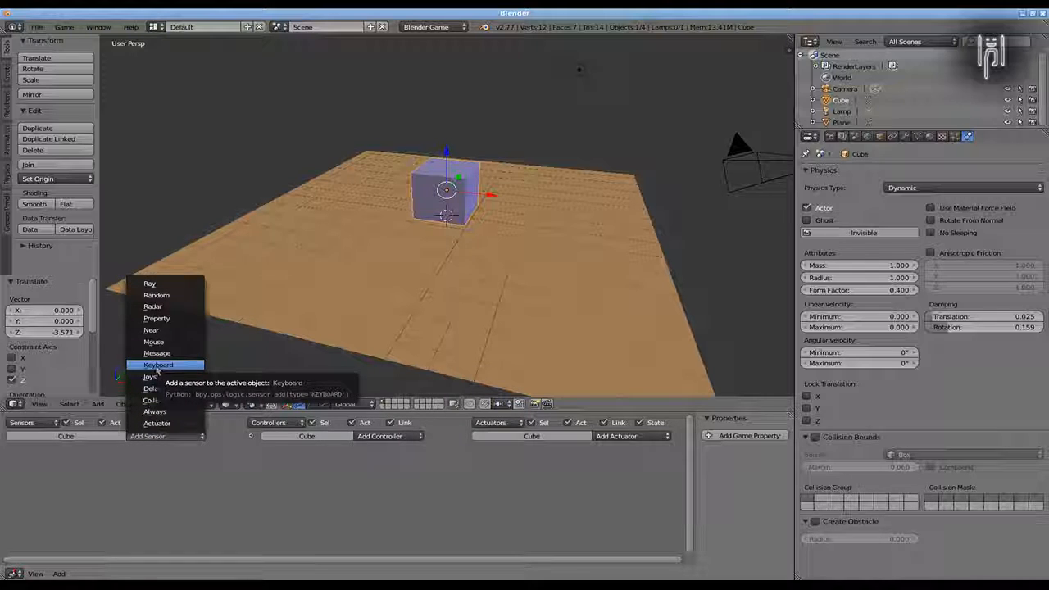
{"action": "left_click", "coordinate": [158, 365]}
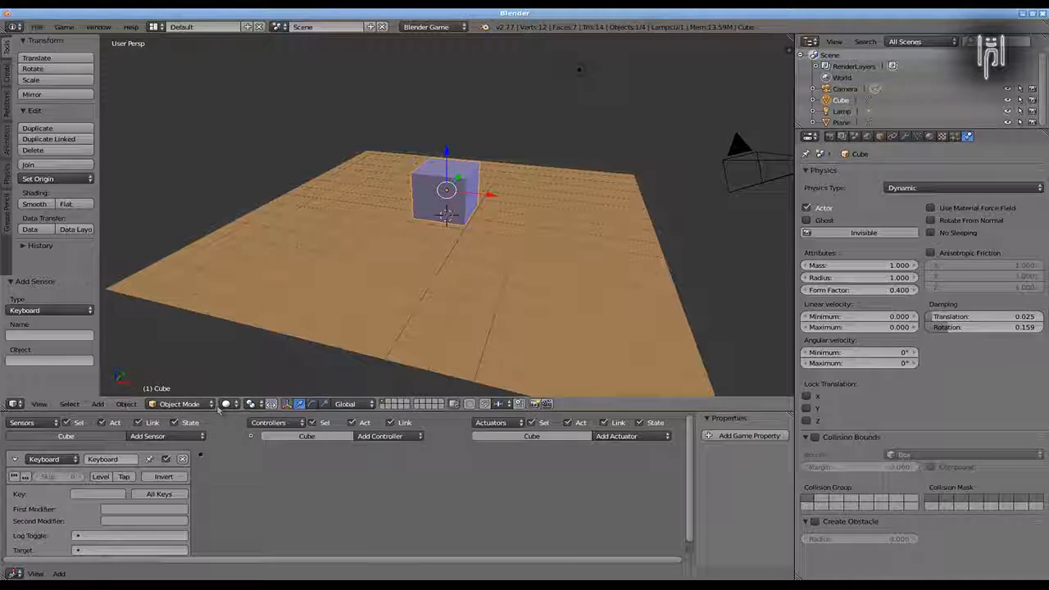
Enlarge the Logic Editor, assign Up Arrow to the Keyboard sensor and add a Motion actuator to the cube.
{"action": "left_click_drag", "start_coordinate": [227, 411], "coordinate": [227, 309]}
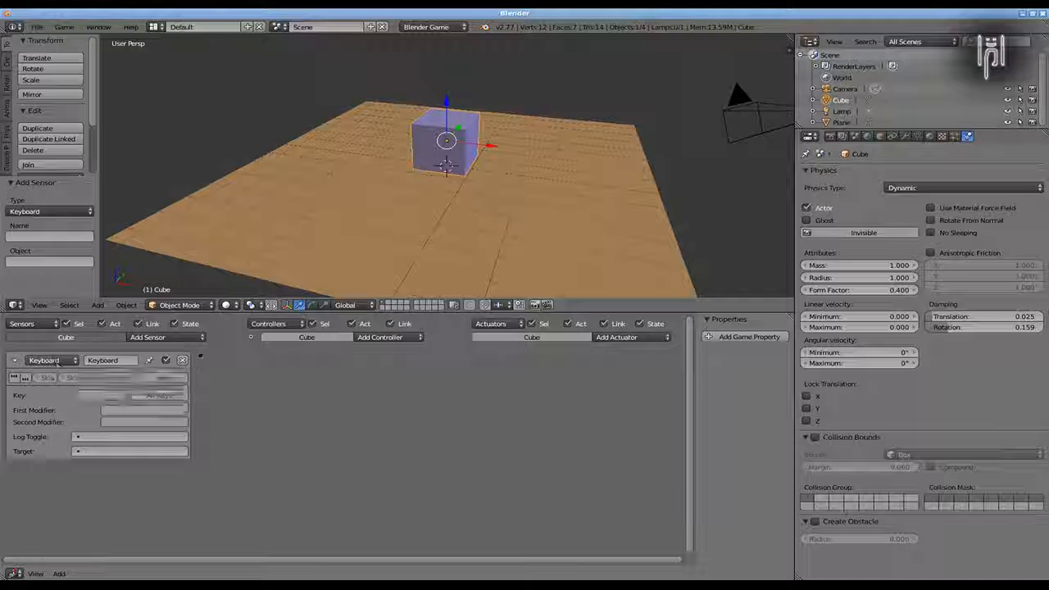
{"action": "left_click", "coordinate": [95, 396]}
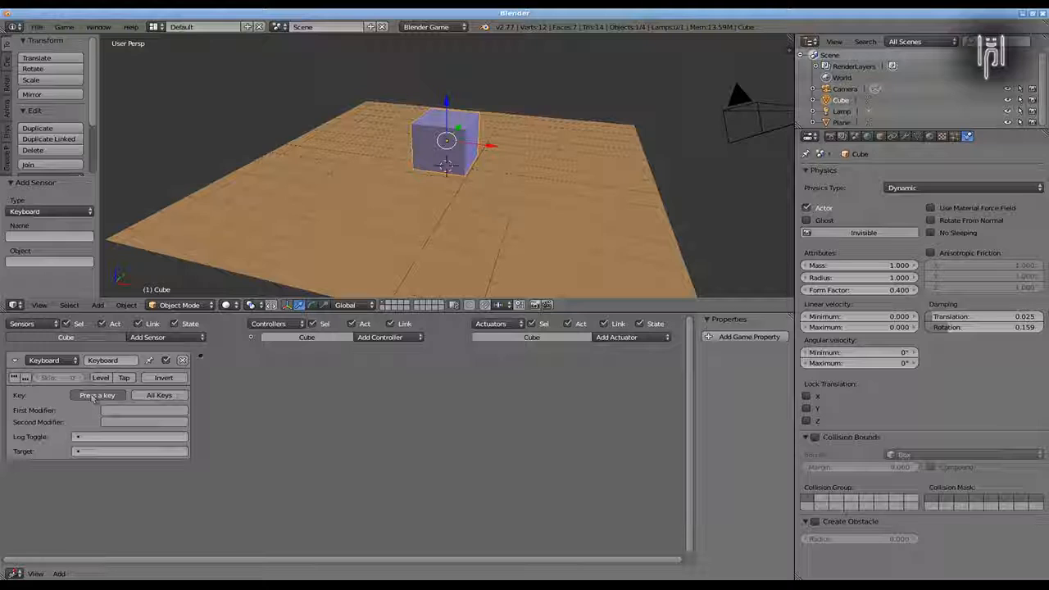
{"action": "key", "text": "Up"}
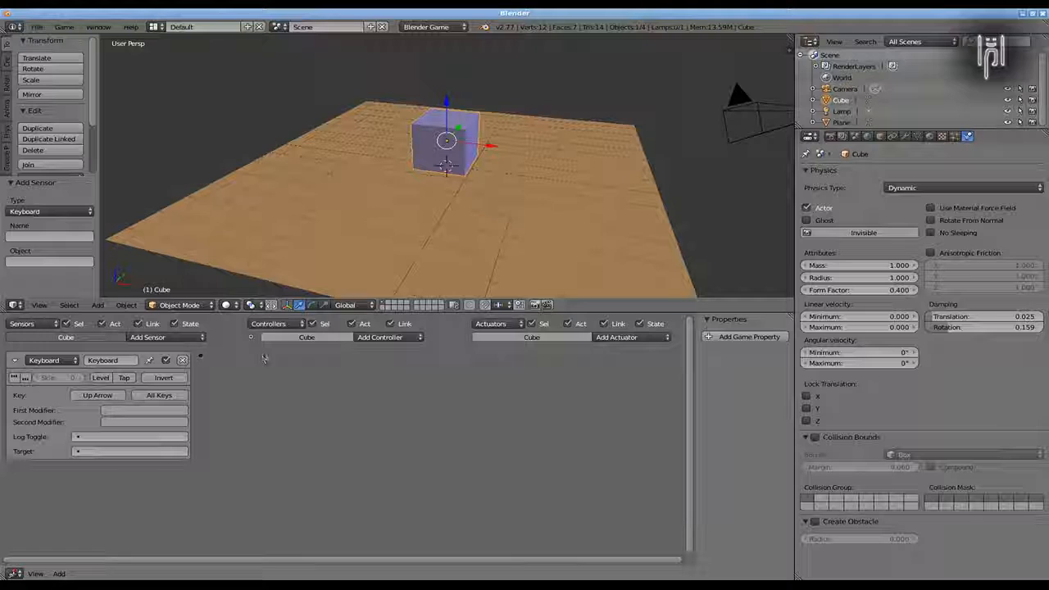
{"action": "left_click", "coordinate": [613, 336]}
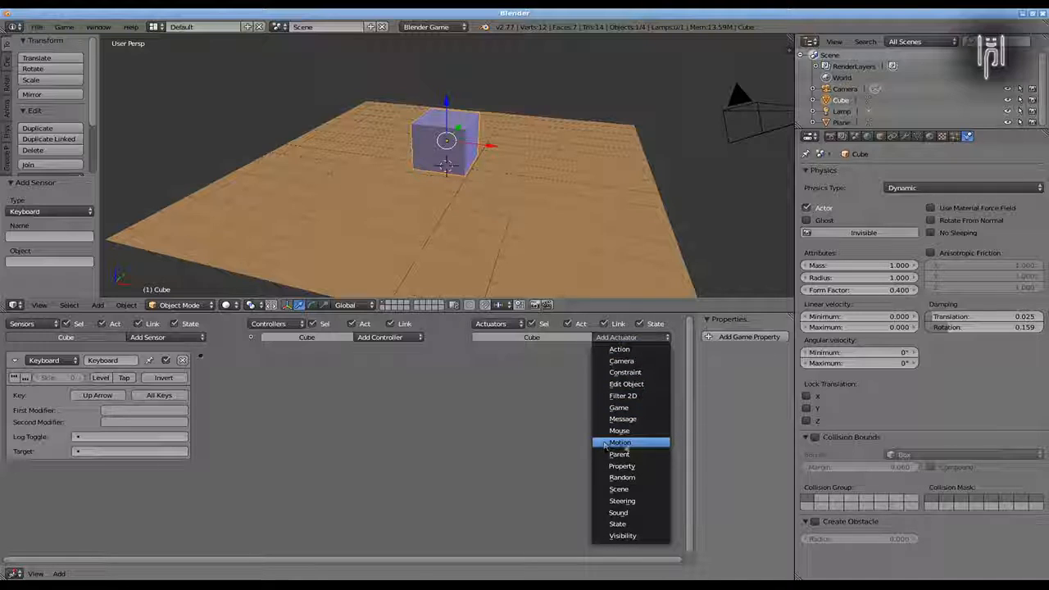
{"action": "left_click", "coordinate": [654, 445]}
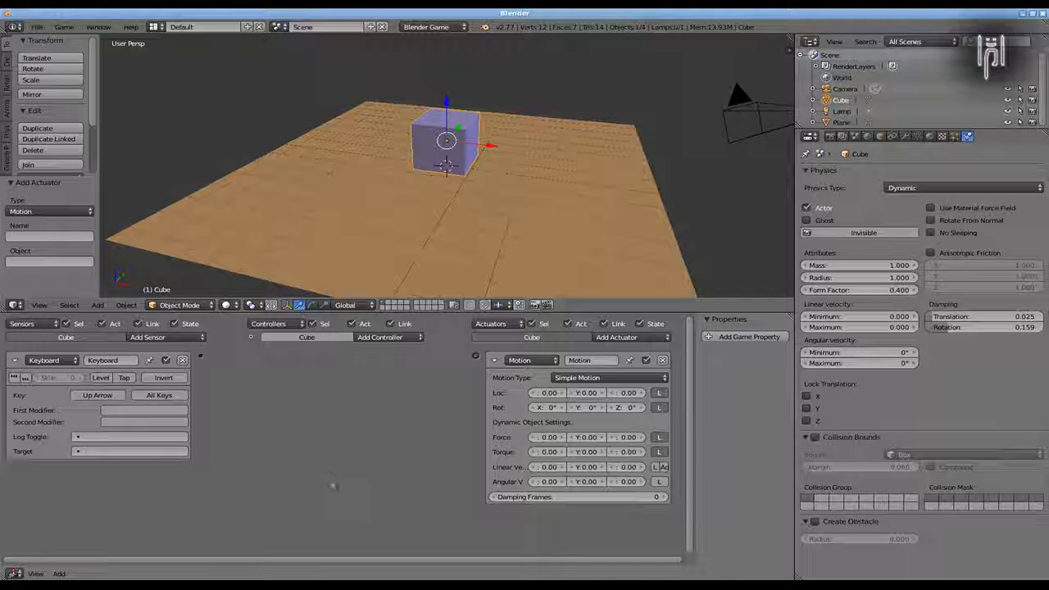
Switch the 3D view's transform orientation between Local and Global to compare them, and leave it on Local.
{"action": "left_click", "coordinate": [348, 306]}
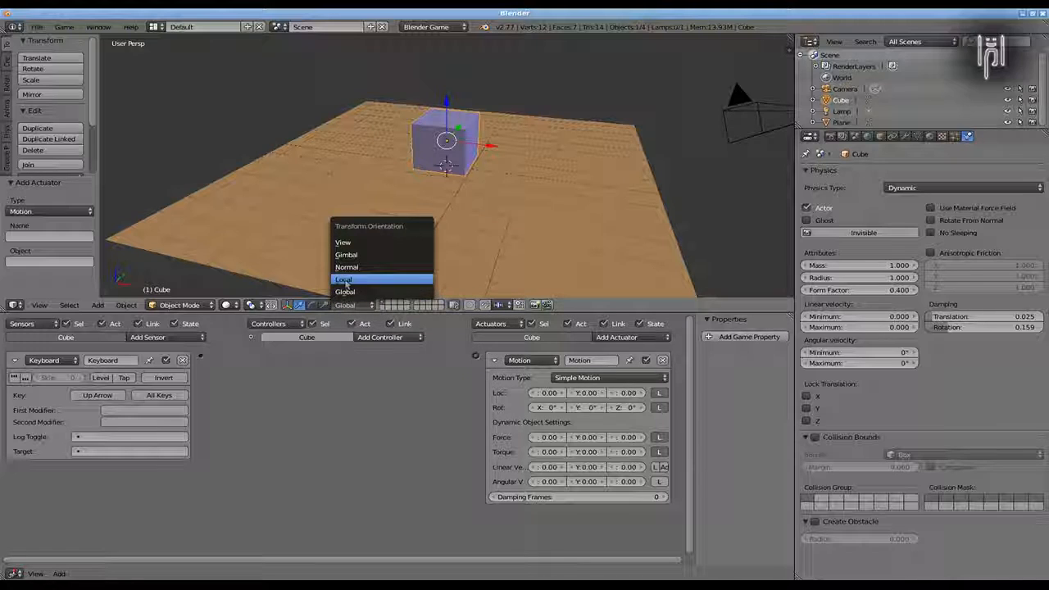
{"action": "left_click", "coordinate": [344, 280]}
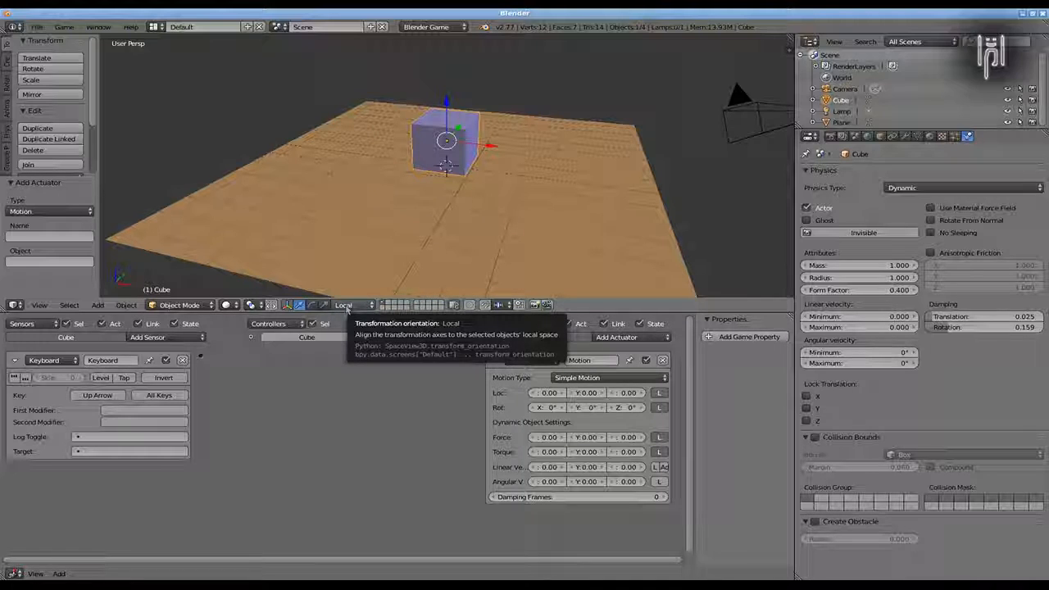
{"action": "left_click", "coordinate": [348, 305]}
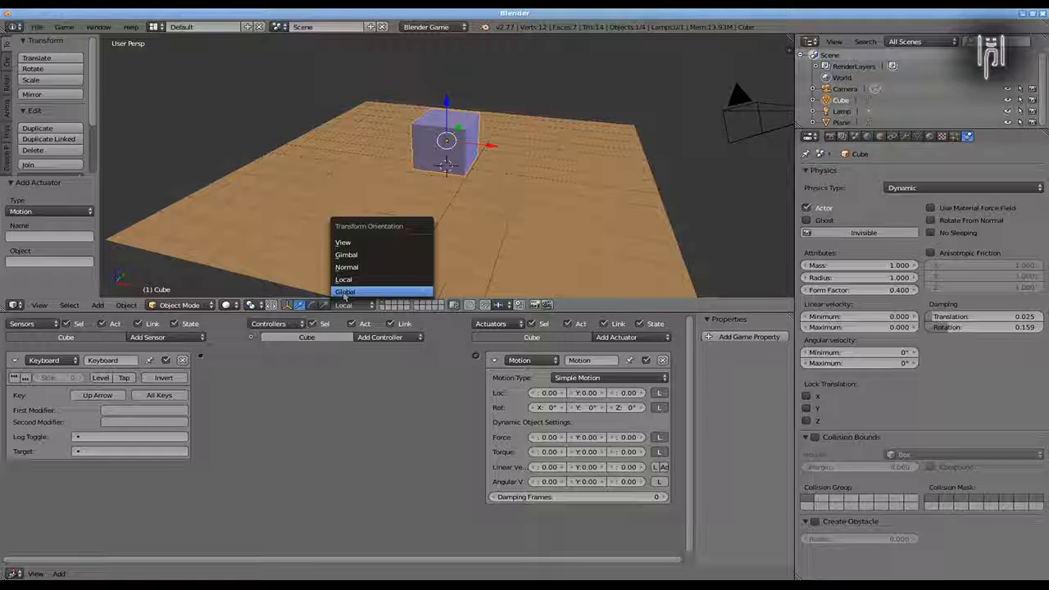
{"action": "left_click", "coordinate": [344, 292]}
{"action": "left_click", "coordinate": [344, 305]}
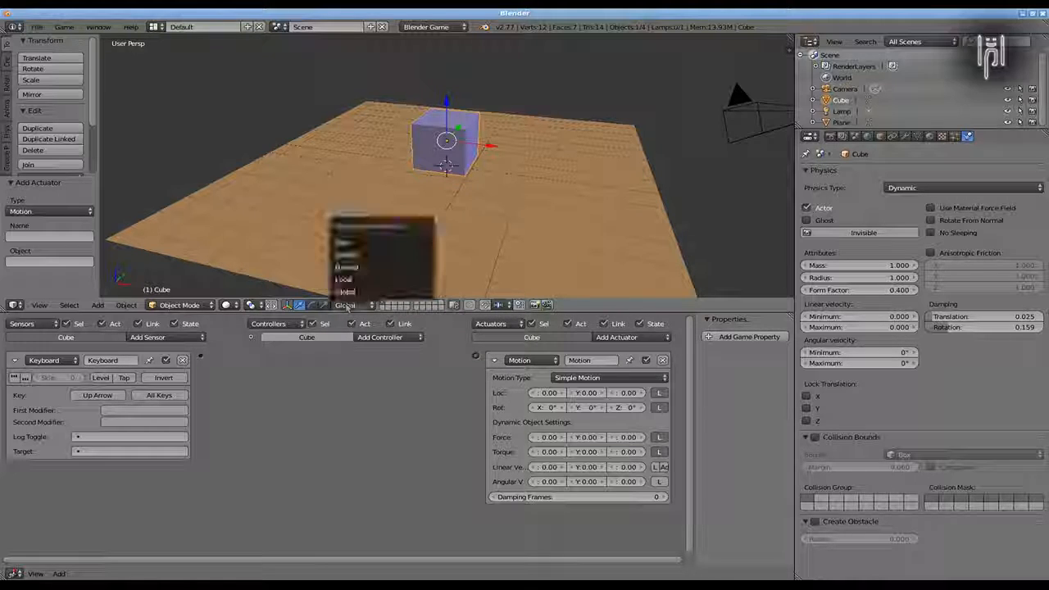
{"action": "left_click", "coordinate": [344, 282]}
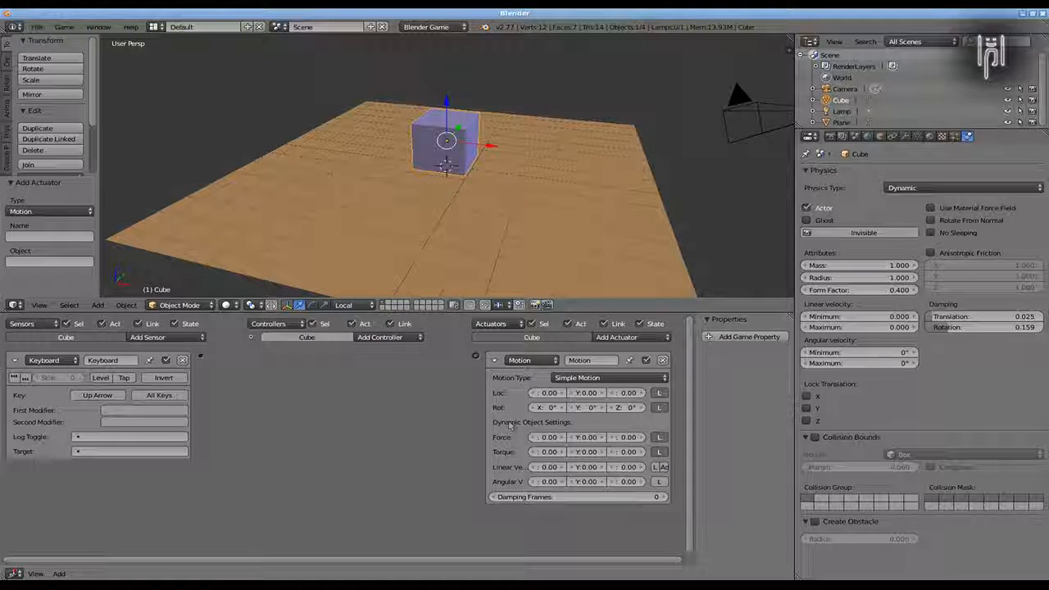
Set the Motion actuator's Y linear velocity to 1.00 and link the Keyboard sensor to the actuator.
{"action": "left_click", "coordinate": [586, 466]}
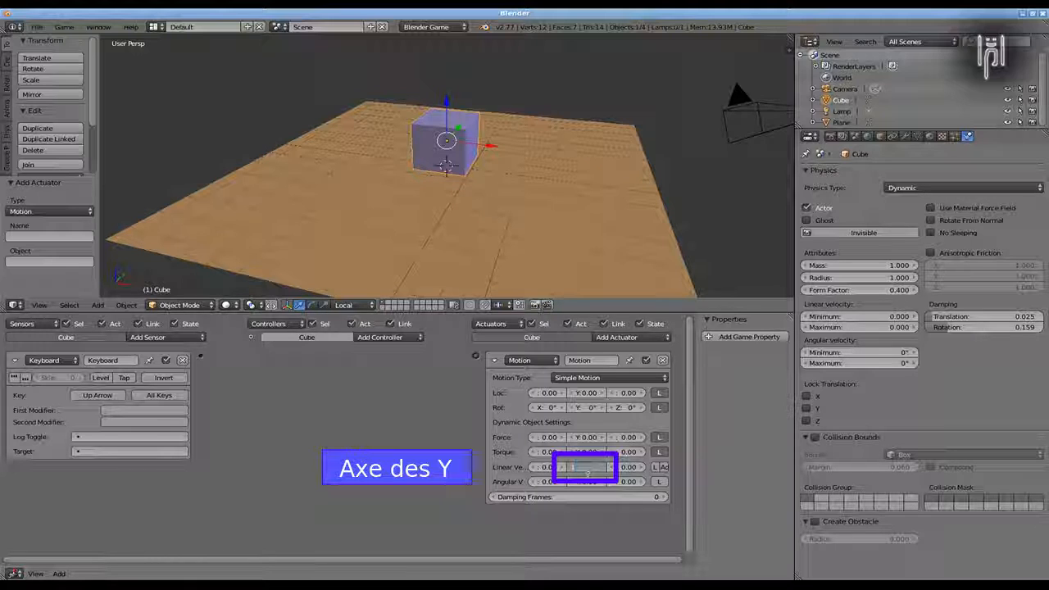
{"action": "key", "text": "Return"}
{"action": "middle_click_drag", "start_coordinate": [555, 243], "coordinate": [483, 243]}
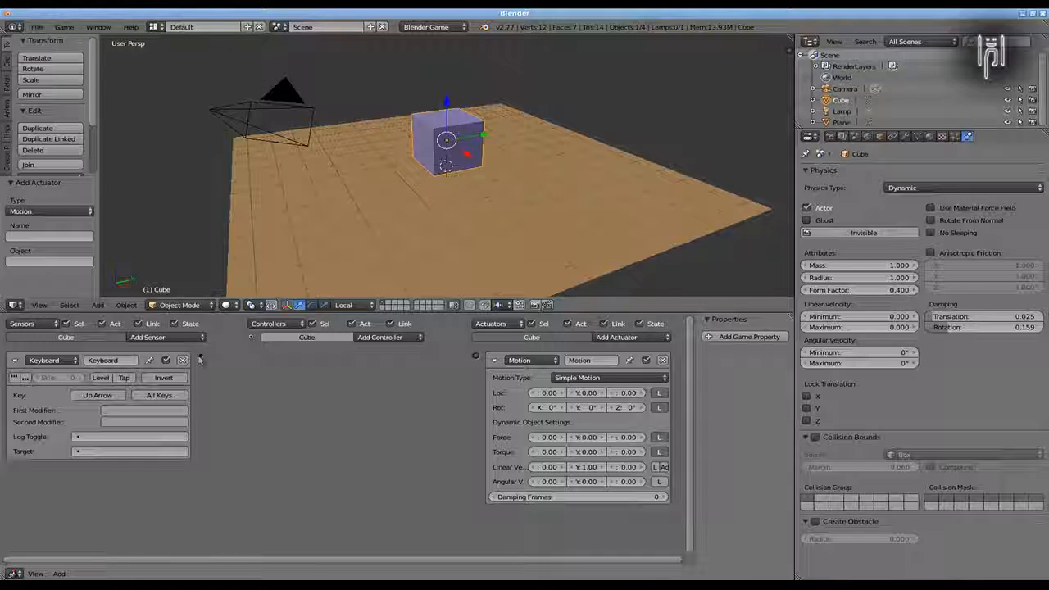
{"action": "left_click_drag", "start_coordinate": [201, 358], "coordinate": [467, 362]}
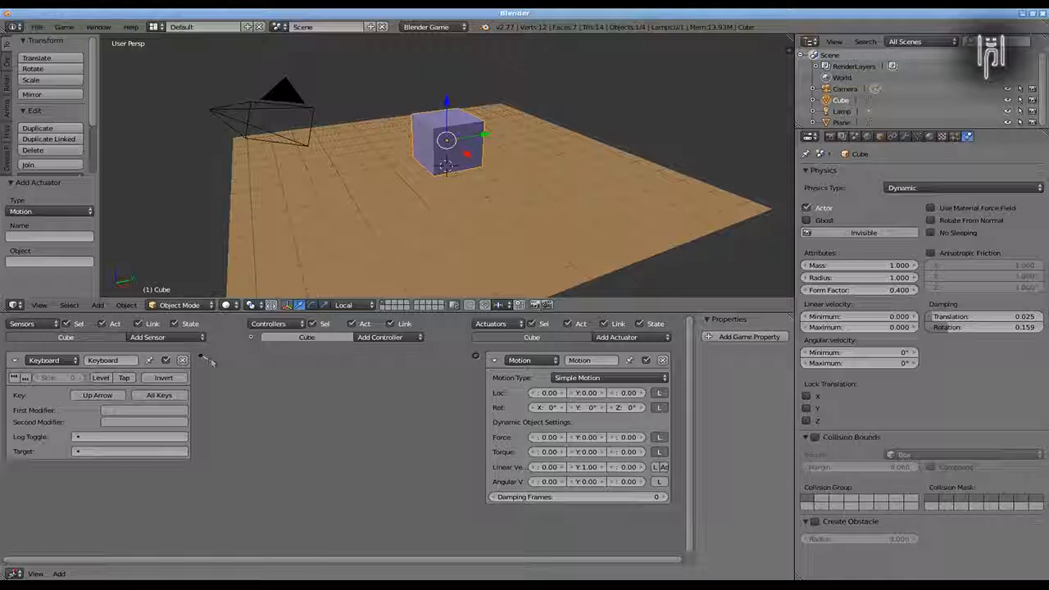
{"action": "left_click_drag", "start_coordinate": [226, 364], "coordinate": [475, 360]}
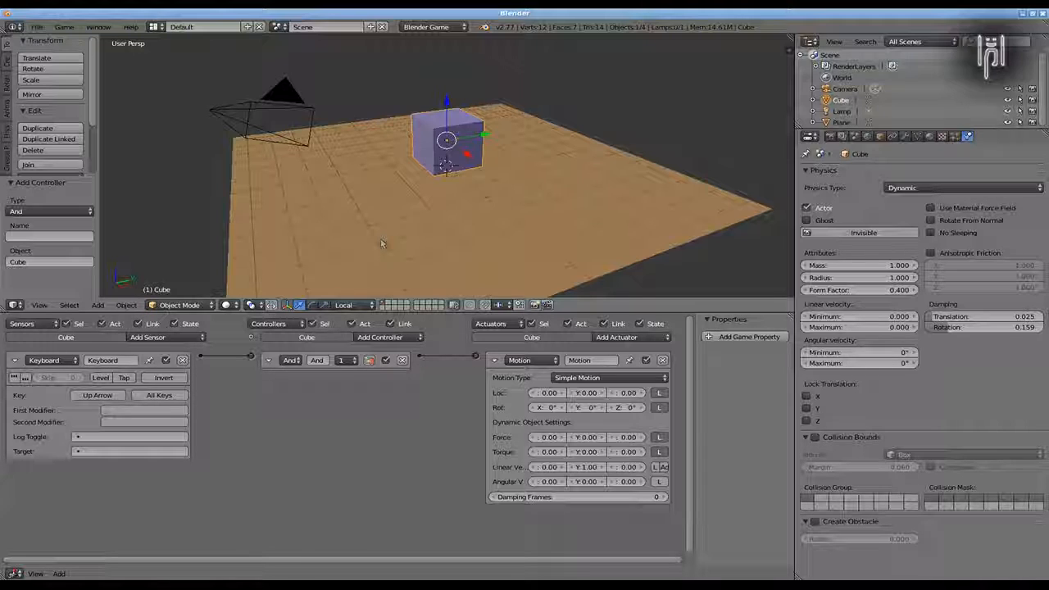
Test-run the game, move the cube with the Up Arrow control and stop the game.
{"action": "key", "text": "p"}
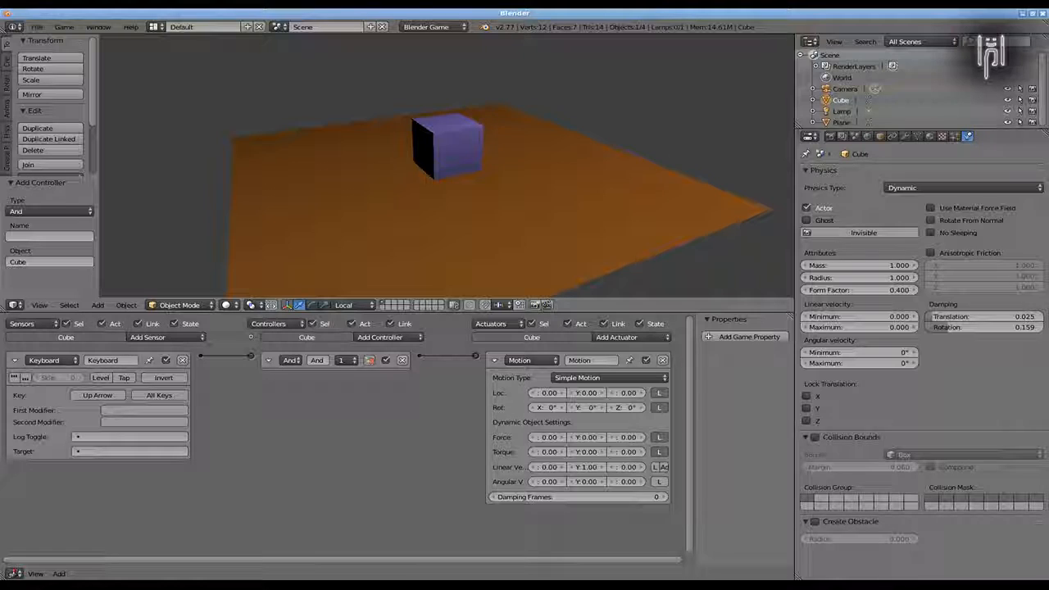
{"action": "key", "text": "Up"}
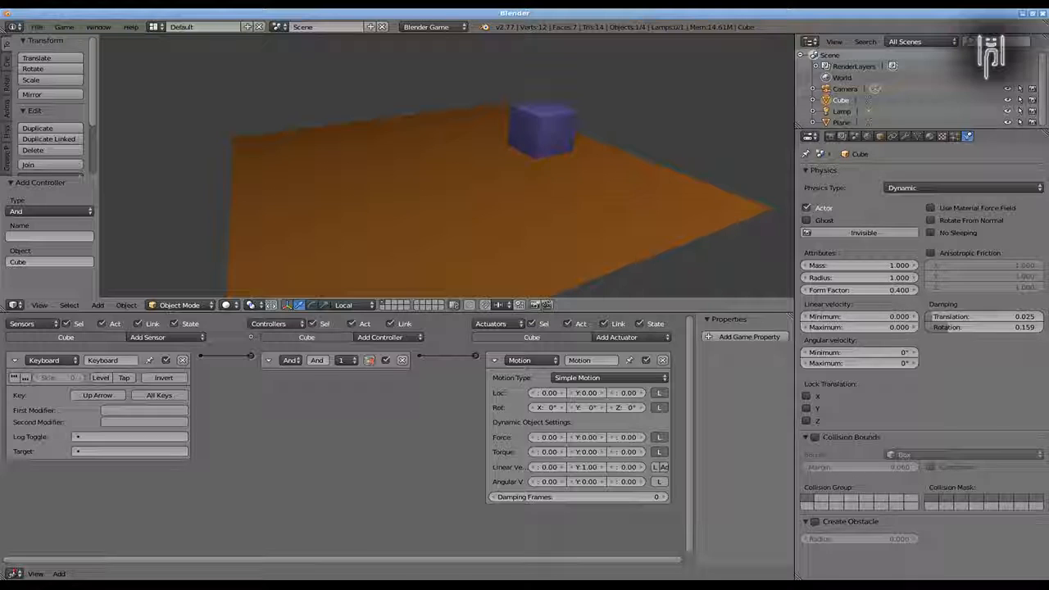
{"action": "key", "text": "Escape"}
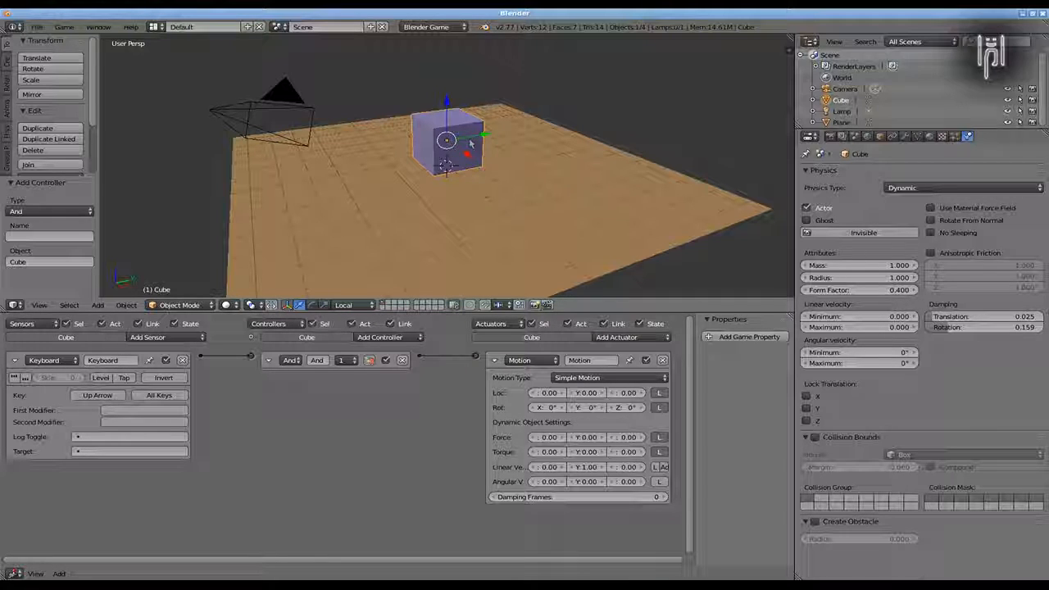
Rotate the cube by -45° in the top view and test-run its Up Arrow movement.
{"action": "key", "text": "KP_7"}
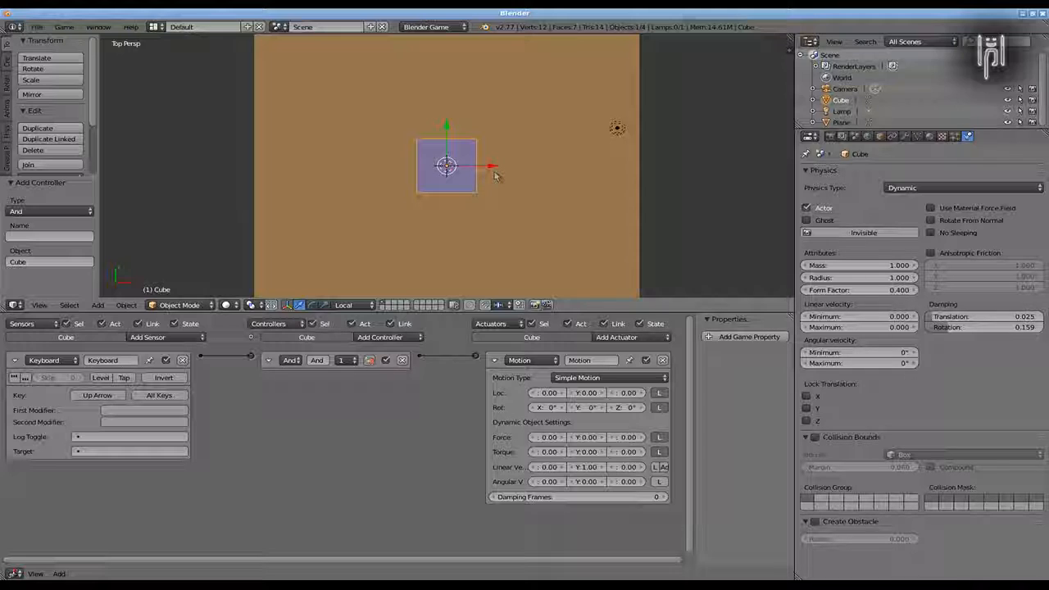
{"action": "key", "text": "r"}
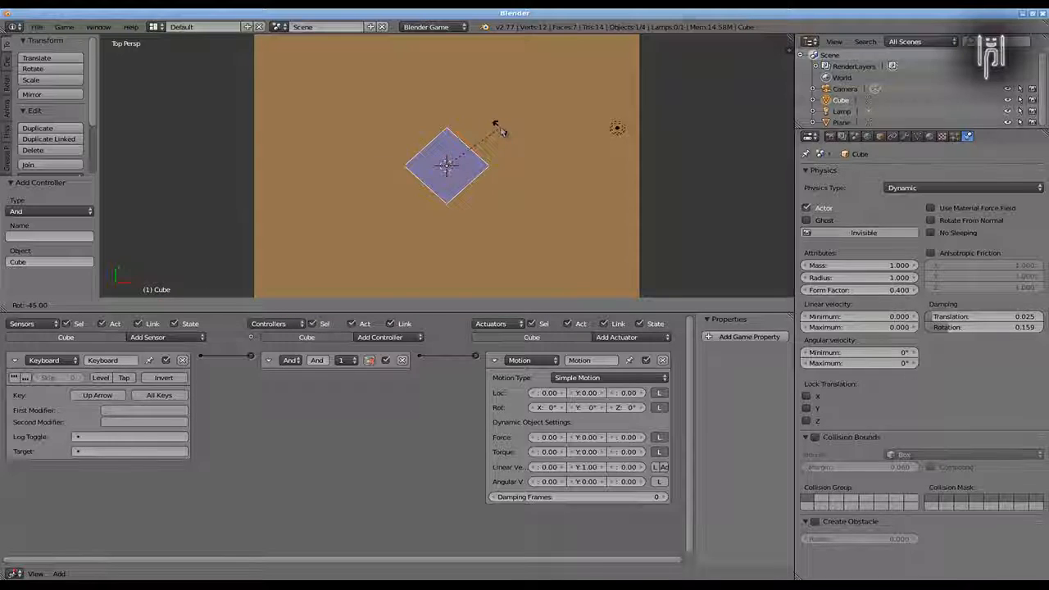
{"action": "left_click", "coordinate": [499, 128]}
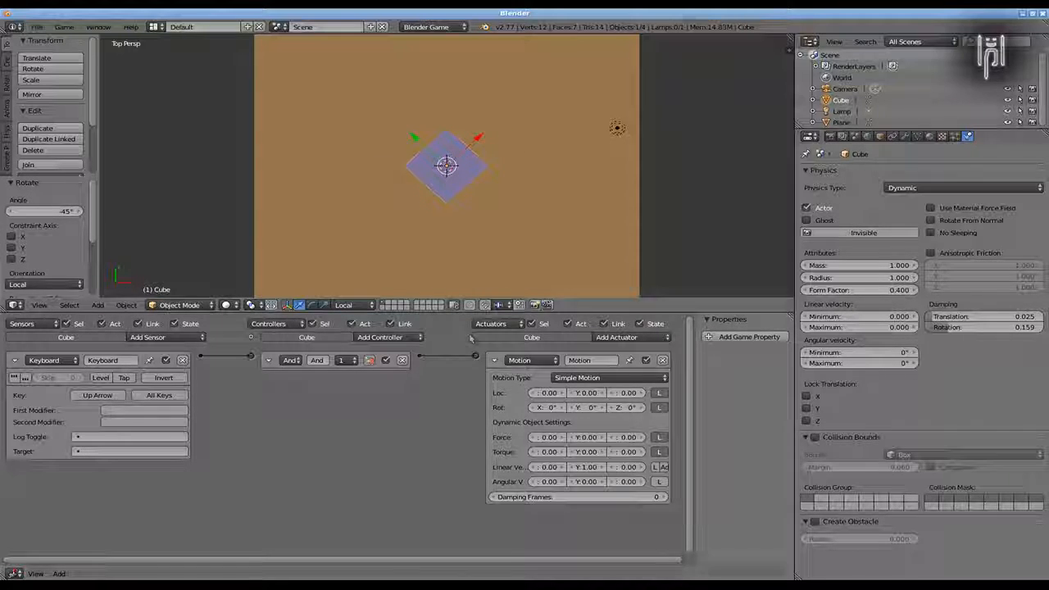
{"action": "key", "text": "p"}
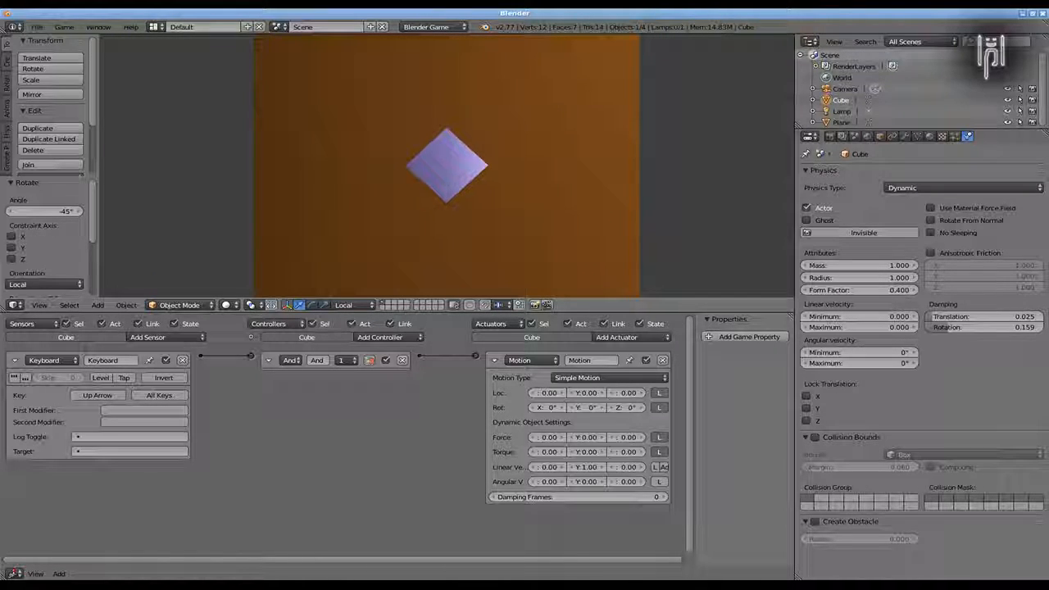
{"action": "key", "text": "Up"}
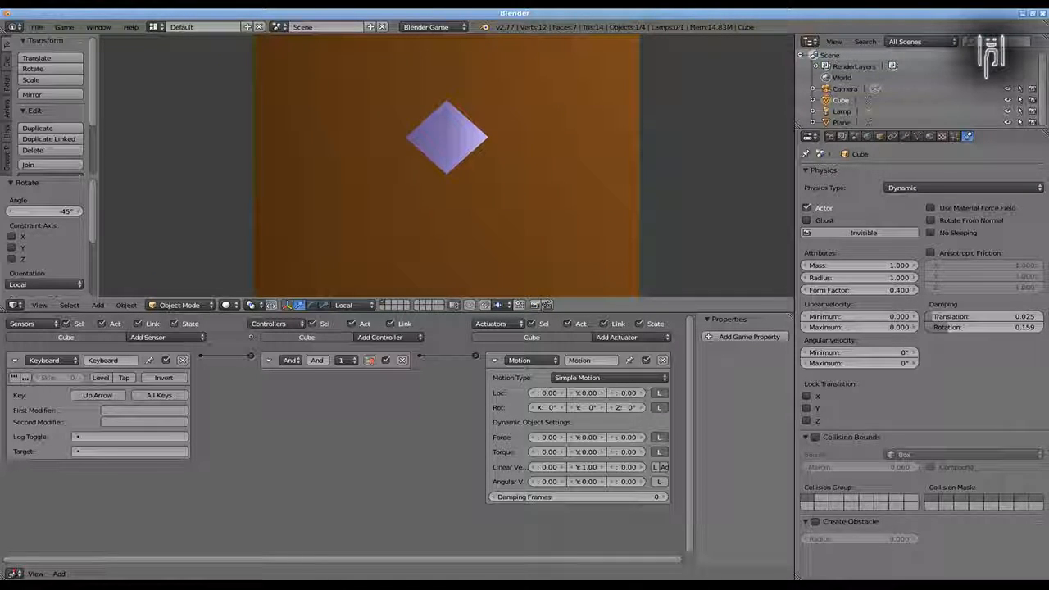
{"action": "key", "text": "Escape"}
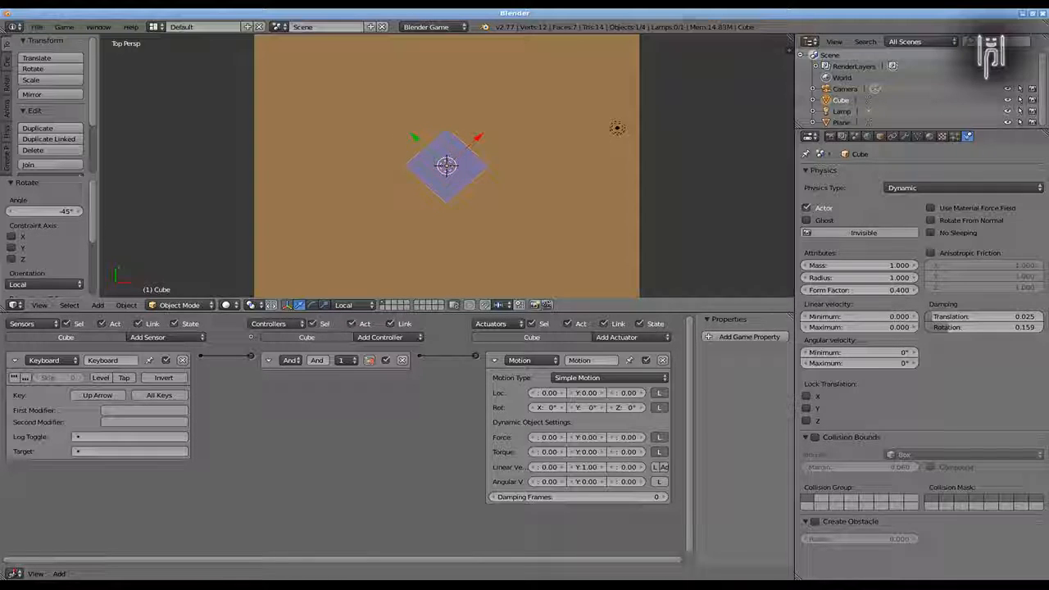
Make the Motion actuator's linear velocity local and test-run the cube's Up Arrow movement again.
{"action": "left_click", "coordinate": [656, 467]}
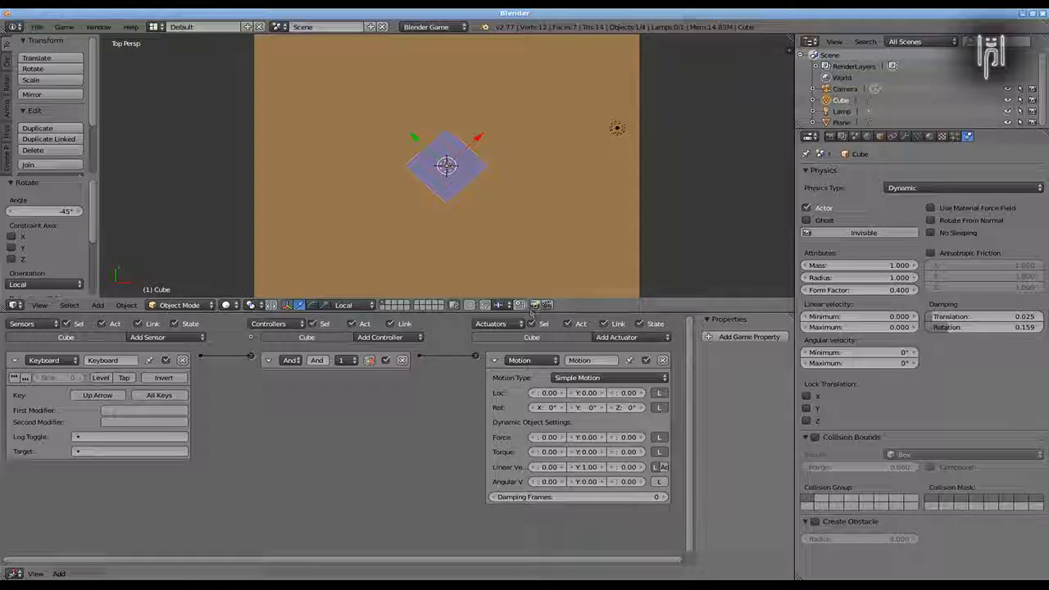
{"action": "key", "text": "p"}
{"action": "key", "text": "Up"}
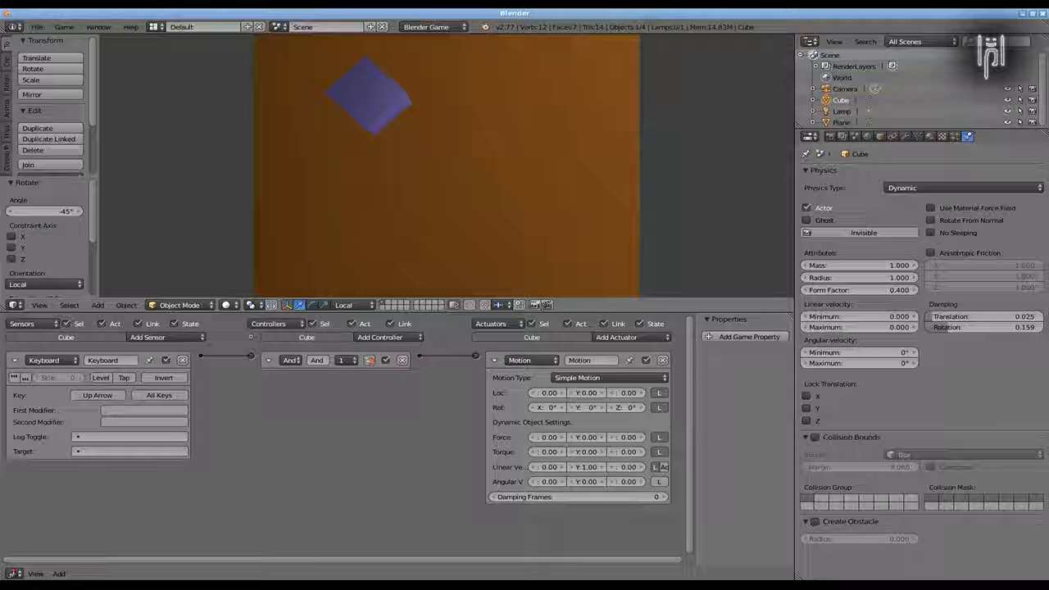
{"action": "key", "text": "Escape"}
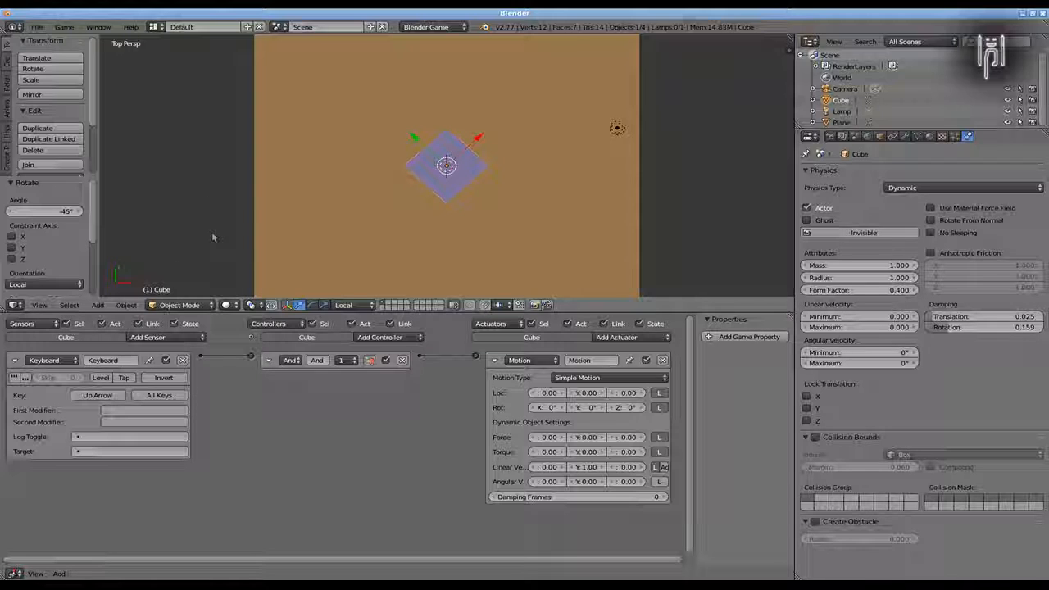
Show the scene in wireframe with the cube selected and view it from the top.
{"action": "middle_click_drag", "start_coordinate": [276, 249], "coordinate": [167, 170]}
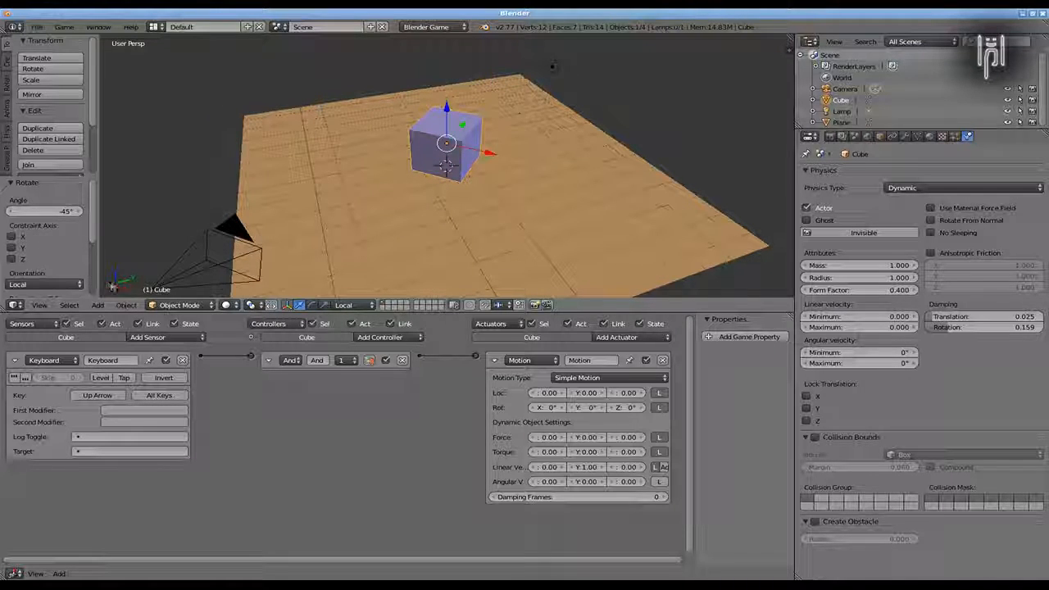
{"action": "middle_click_drag", "start_coordinate": [222, 255], "coordinate": [191, 250]}
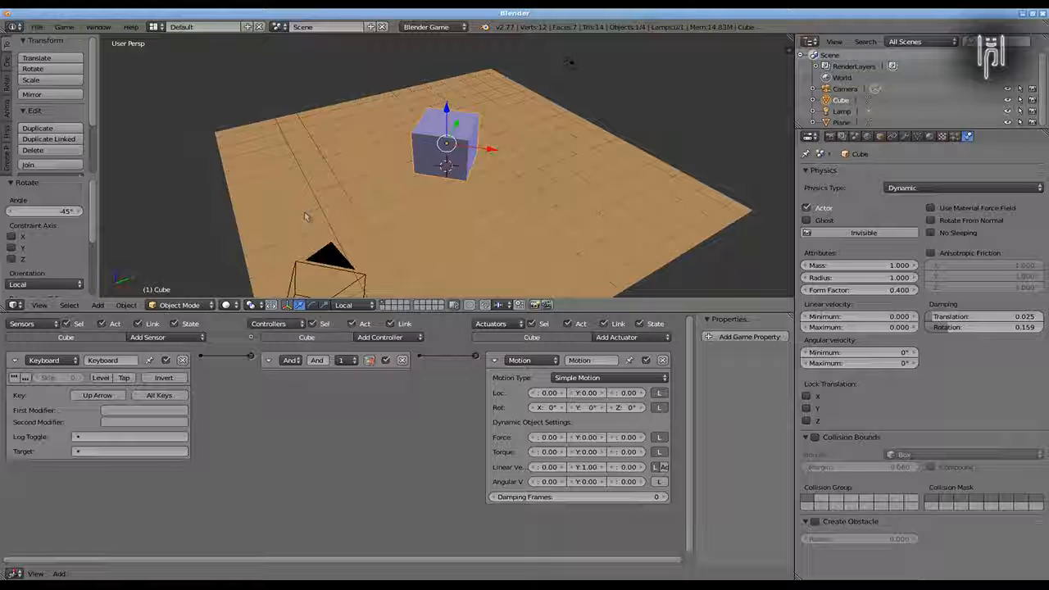
{"action": "right_click", "coordinate": [425, 178]}
{"action": "key", "text": "z"}
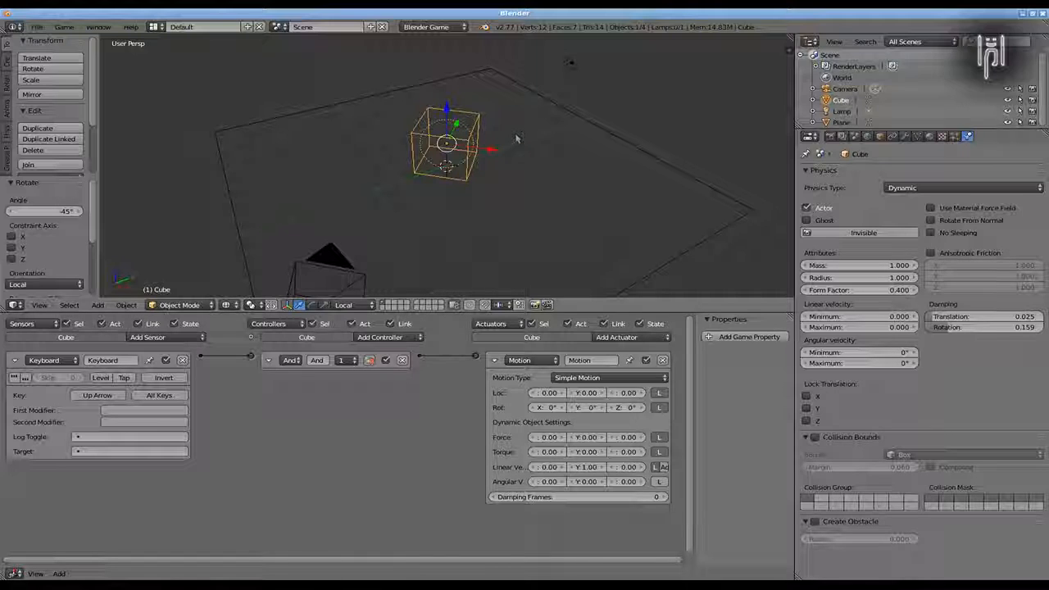
{"action": "key", "text": "KP_7"}
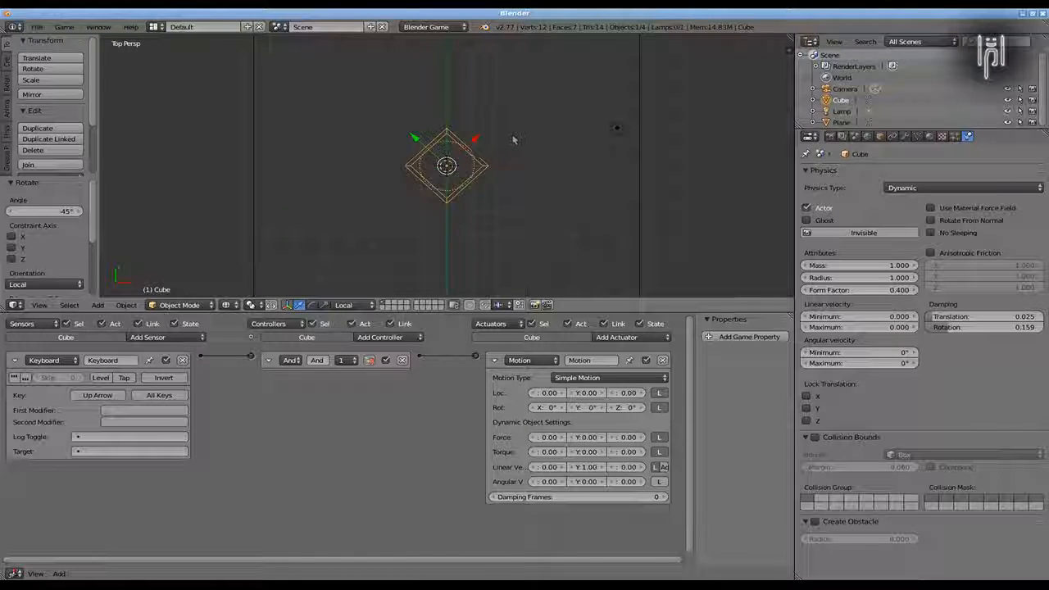
Rotate the cube by about 94° in the top view and test-run its Up Arrow movement.
{"action": "key", "text": "r"}
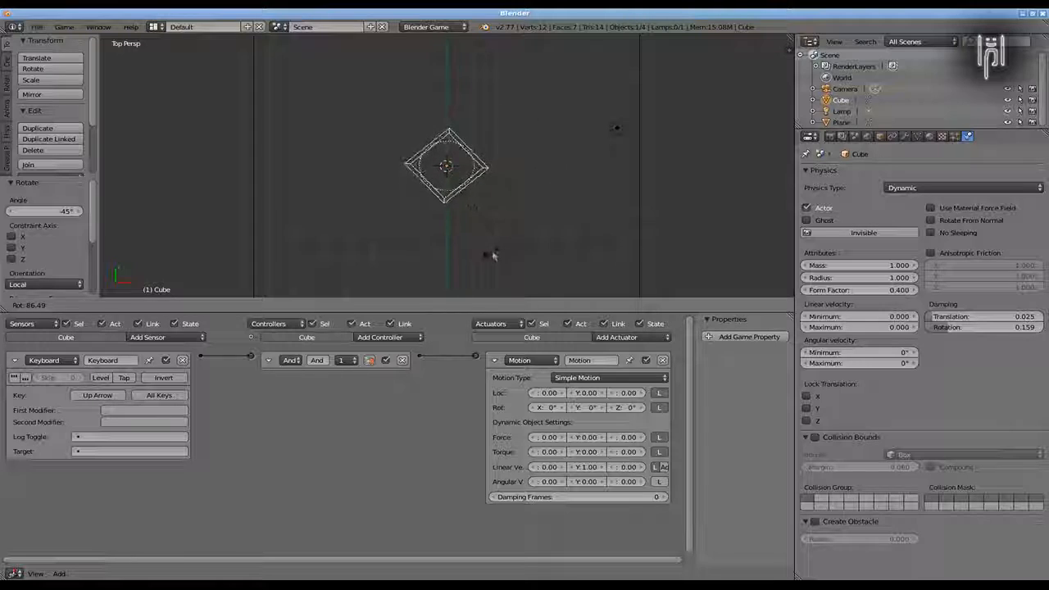
{"action": "left_click", "coordinate": [453, 182]}
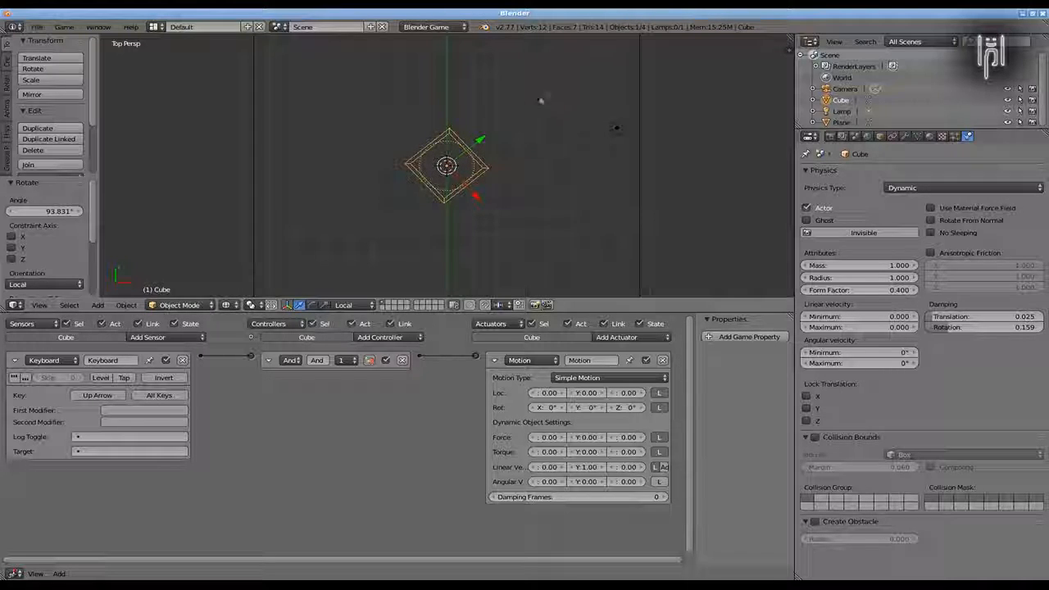
{"action": "key", "text": "p"}
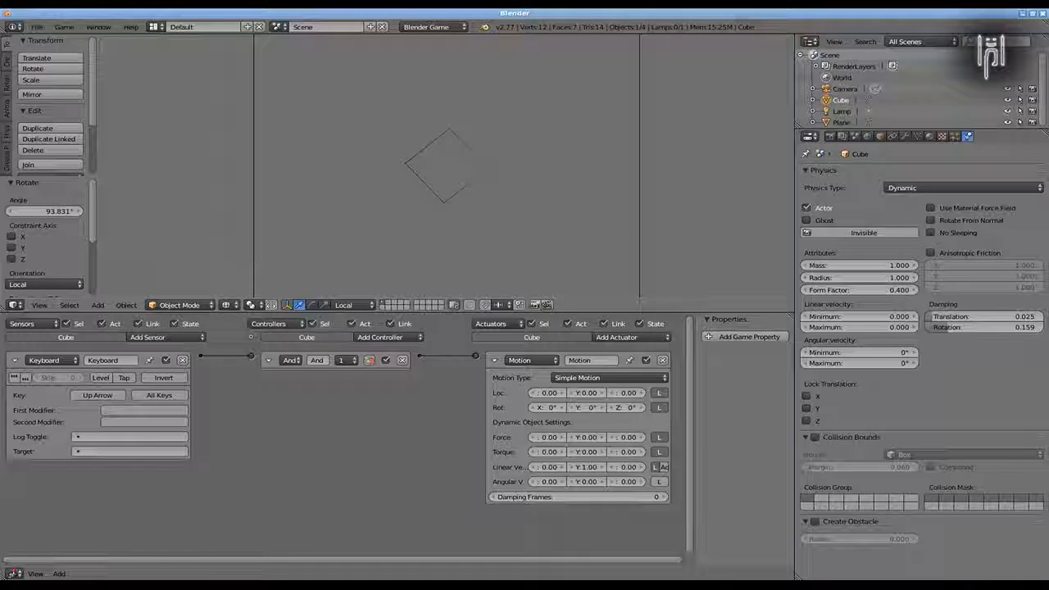
{"action": "key", "text": "Up"}
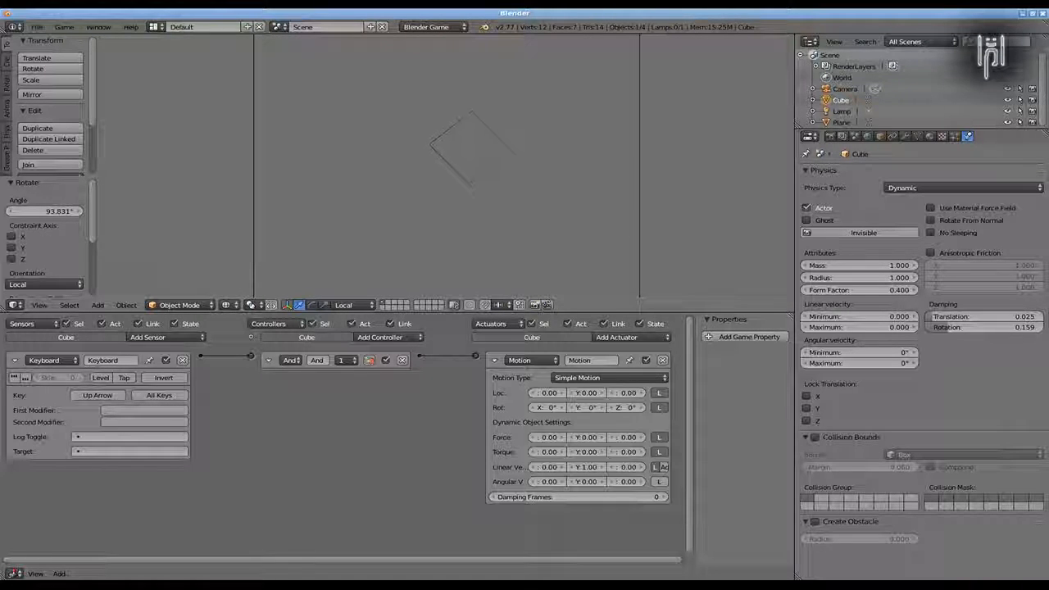
{"action": "key", "text": "Escape"}
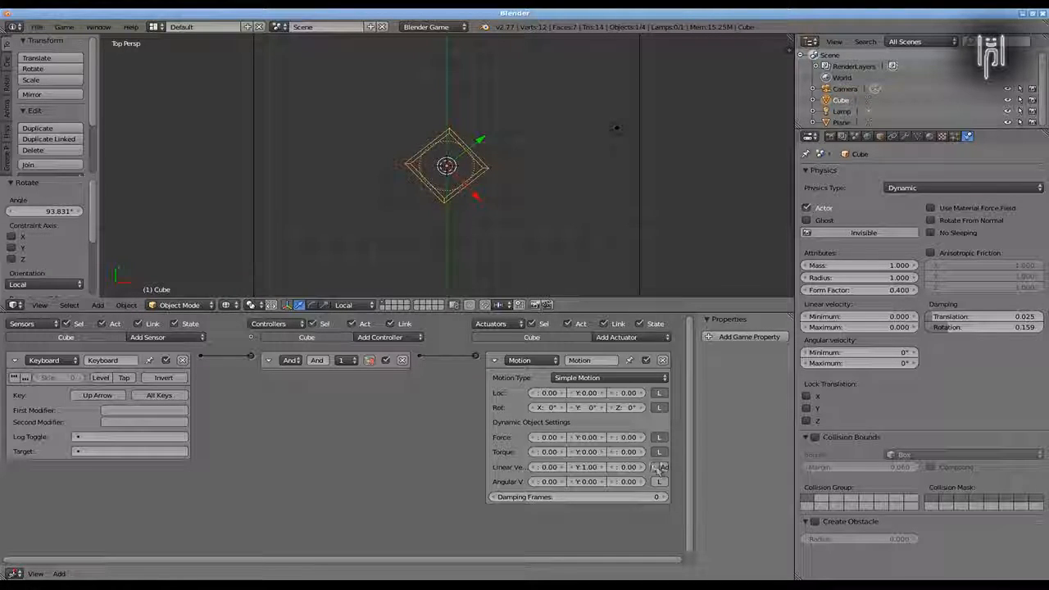
Make the Motion actuator's linear velocity global and test-run the rotated cube's Up Arrow movement.
{"action": "key", "text": "p"}
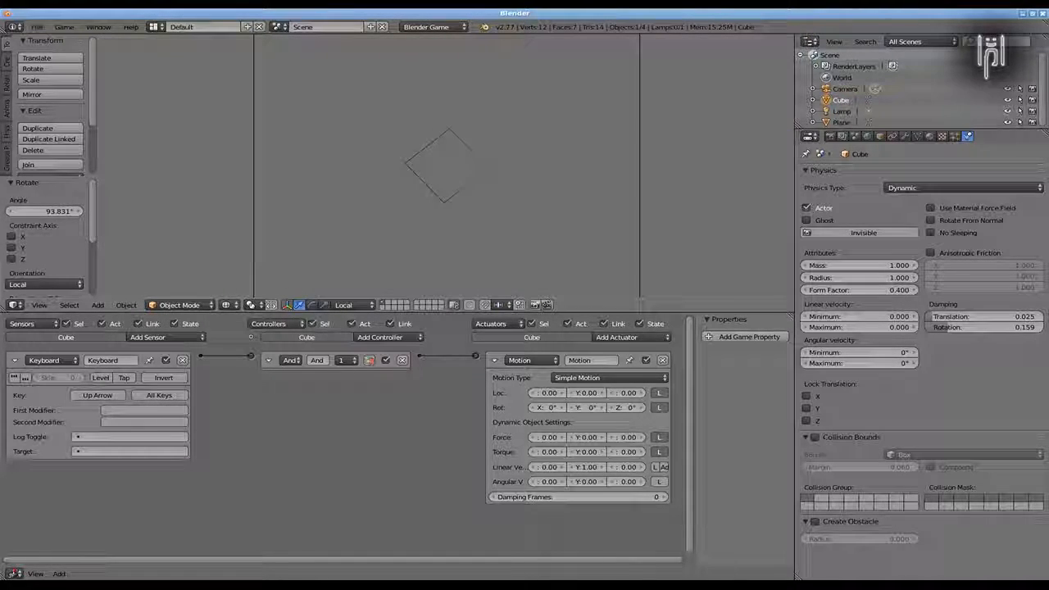
{"action": "key", "text": "Up"}
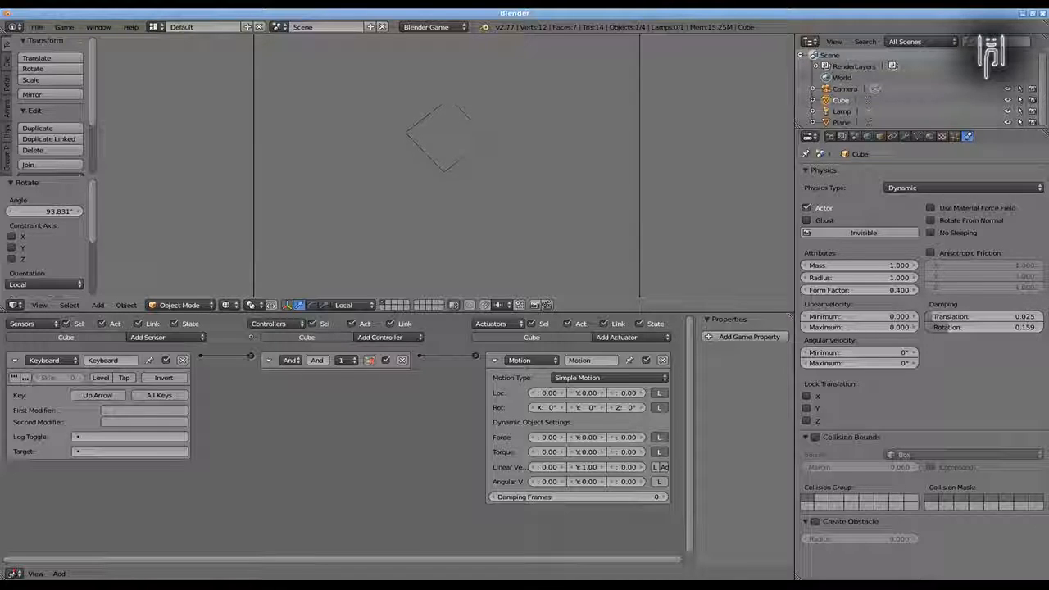
{"action": "key", "text": "Escape"}
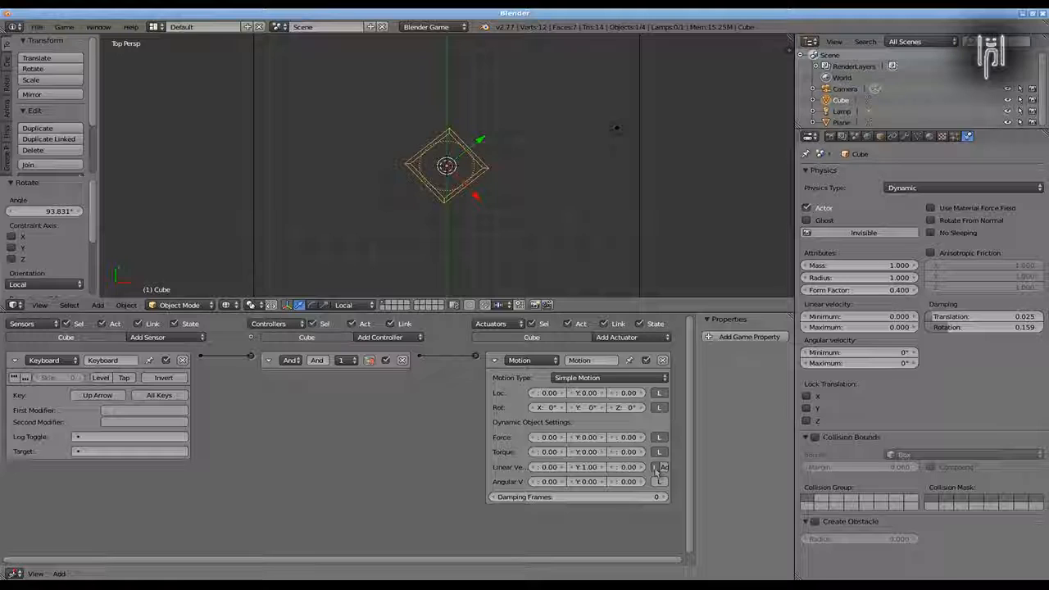
Return the viewport to solid shading and view the scene from the top.
{"action": "middle_click_drag", "start_coordinate": [445, 264], "coordinate": [401, 178]}
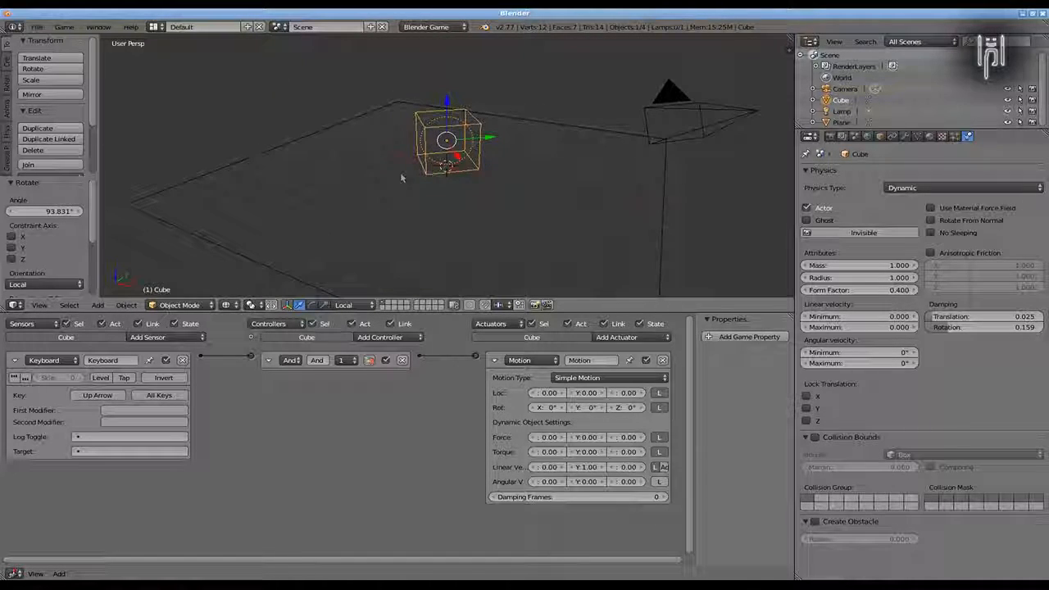
{"action": "key", "text": "alt+z"}
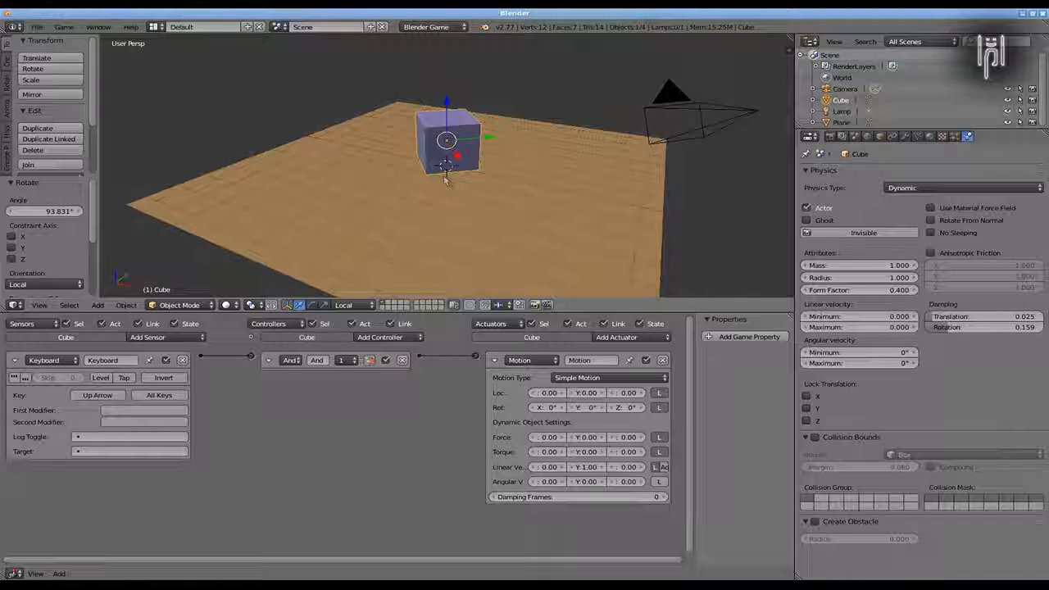
{"action": "key", "text": "KP_7"}
Show the cube's transform values and set its Z rotation to 0°.
{"action": "key", "text": "r"}
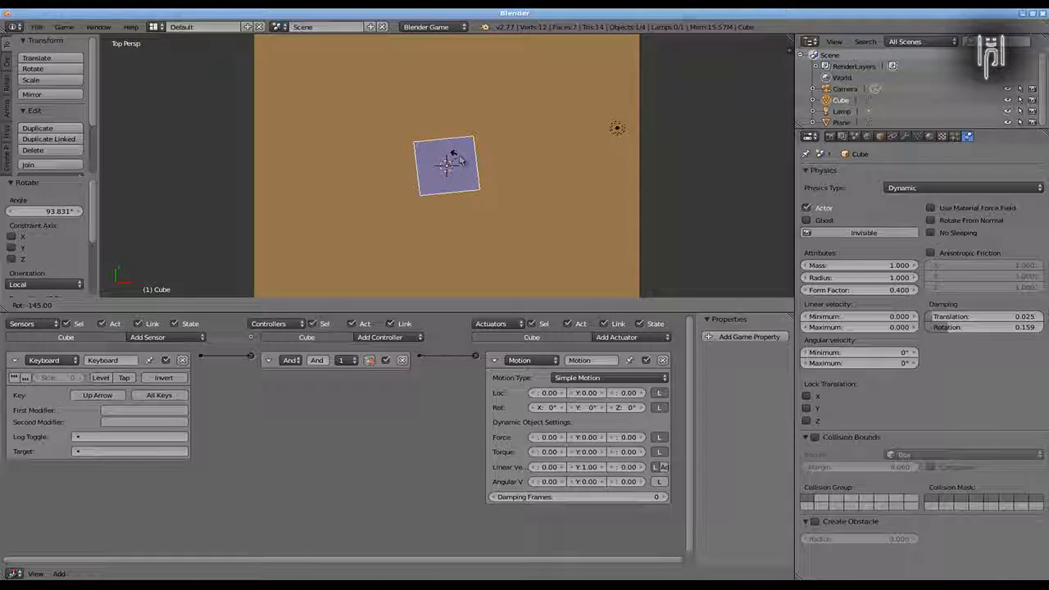
{"action": "key", "text": "Escape"}
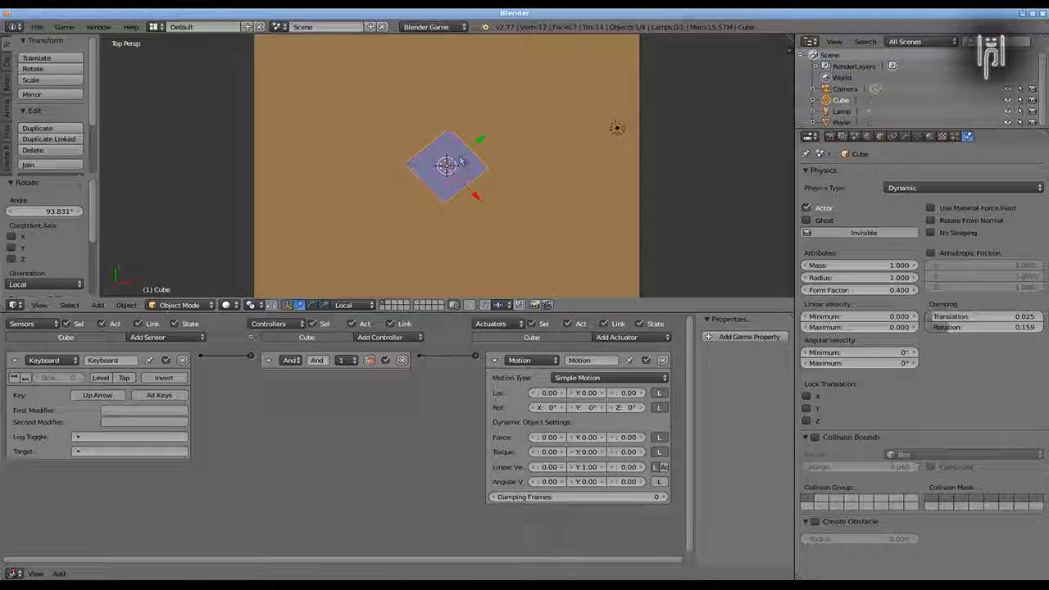
{"action": "key", "text": "n"}
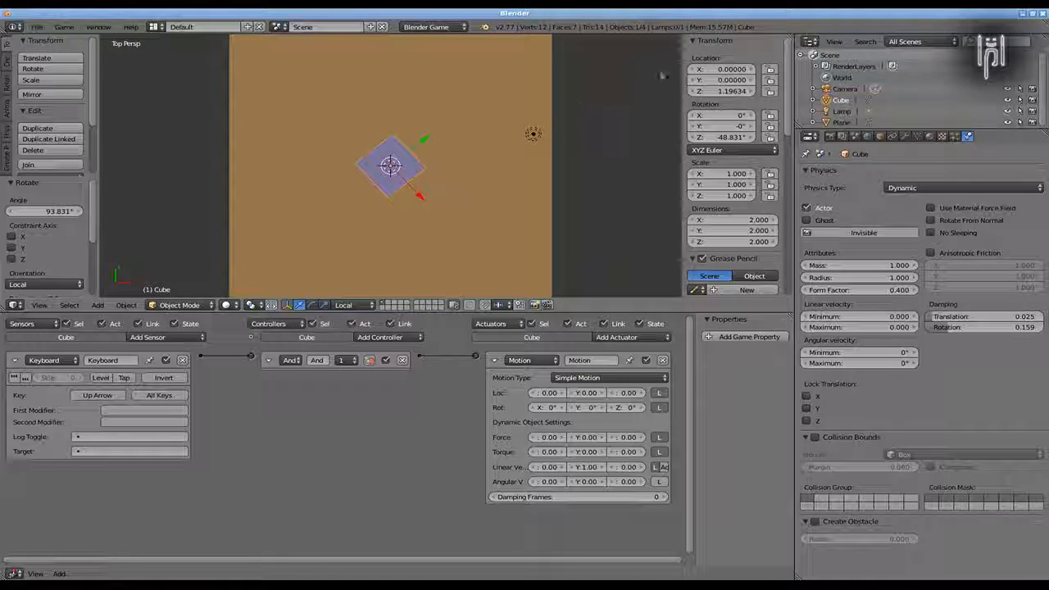
{"action": "left_click", "coordinate": [724, 137]}
{"action": "type", "text": "0"}
{"action": "key", "text": "Return"}
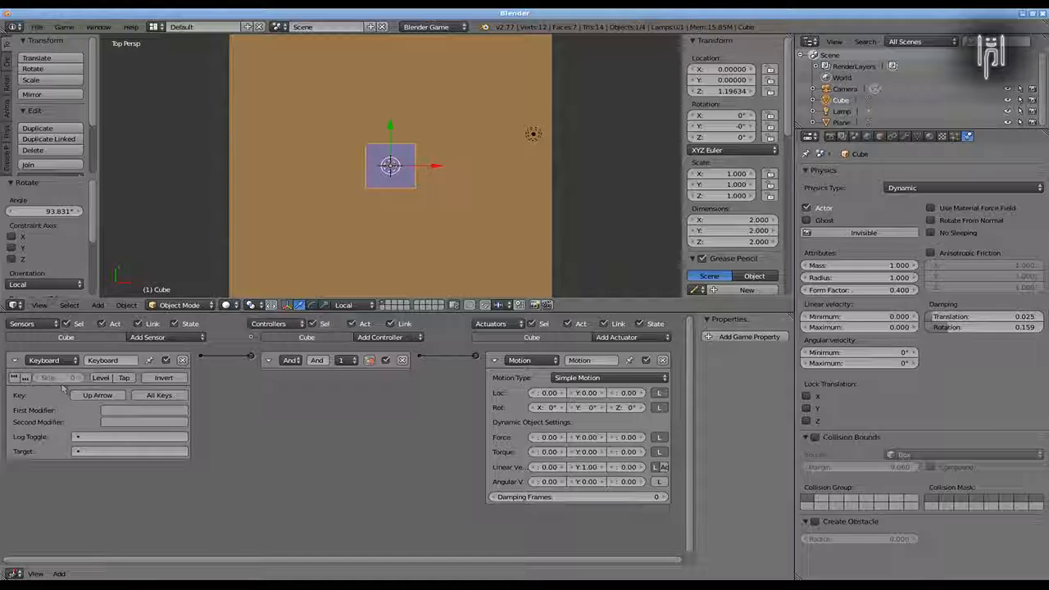
Set the Motion actuator's Y linear velocity to 3.00 and test-run the cube's Up Arrow movement.
{"action": "left_click", "coordinate": [588, 467]}
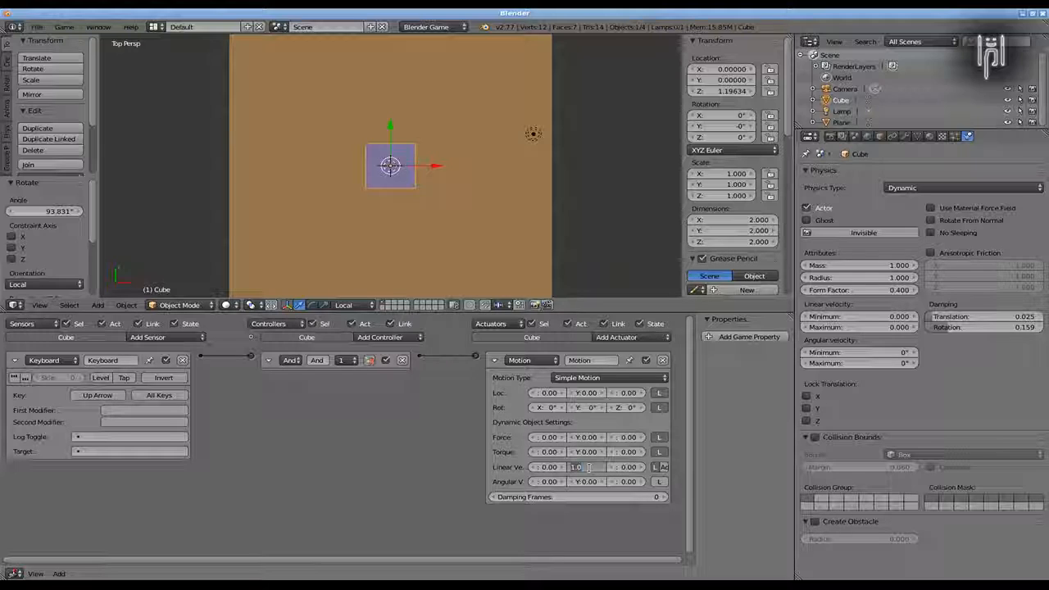
{"action": "key", "text": "Return"}
{"action": "key", "text": "p"}
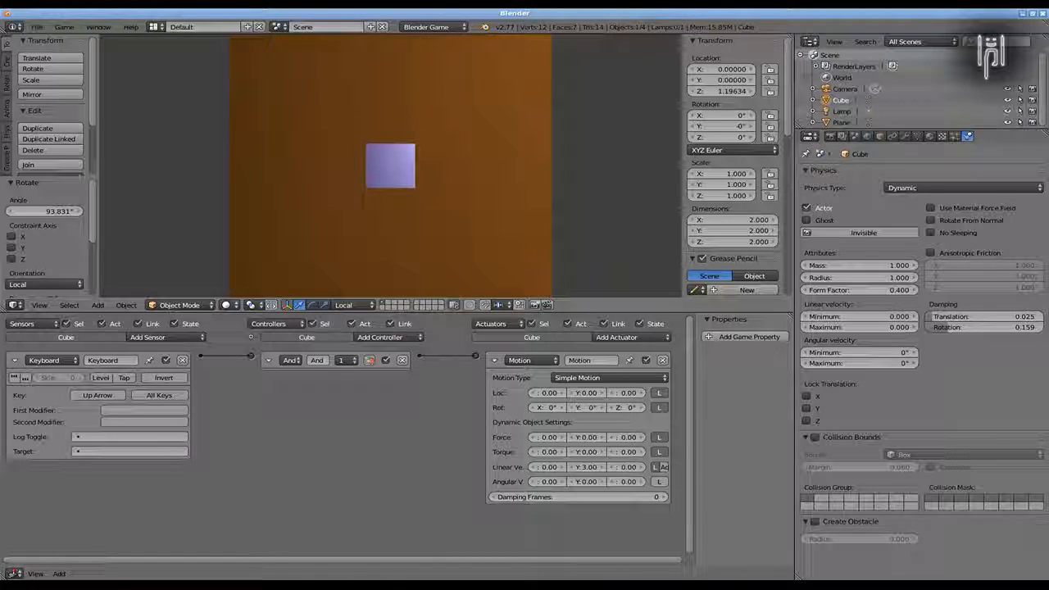
{"action": "key", "text": "Up"}
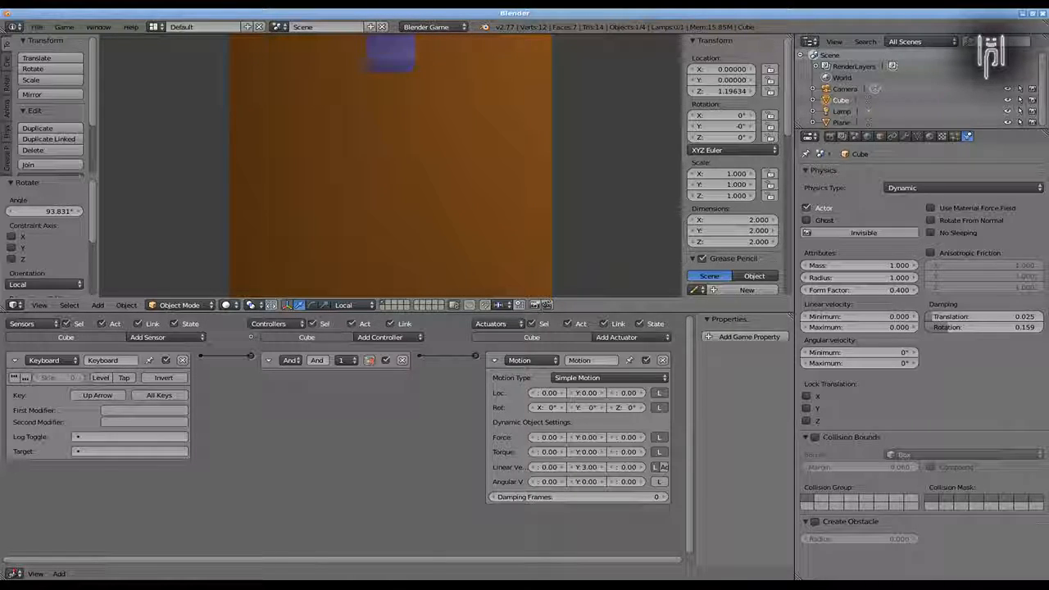
{"action": "key", "text": "Escape"}
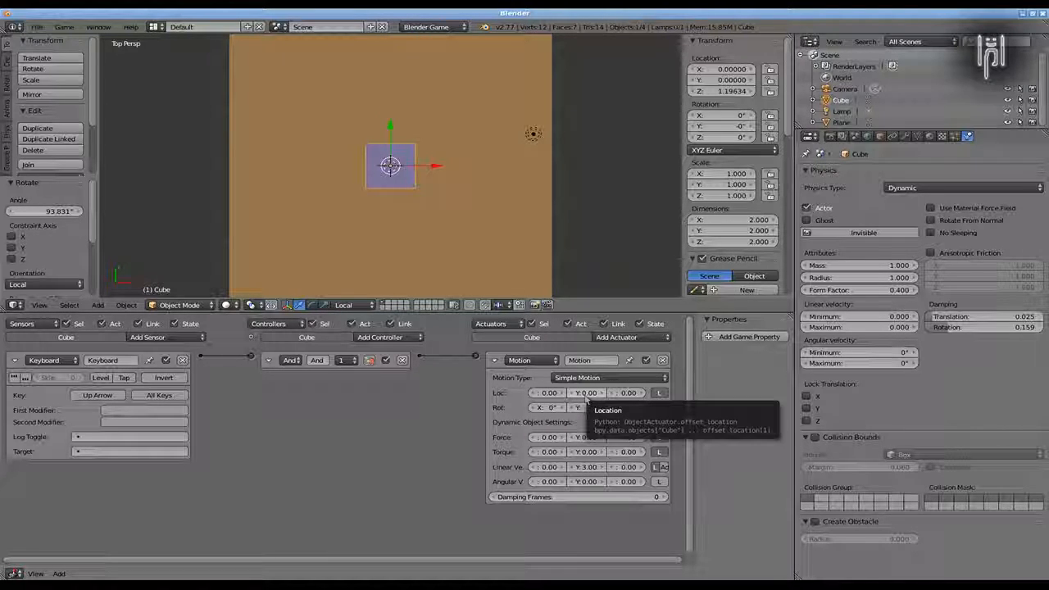
Set the Motion actuator's Y location offset to 3.00 and its Y linear velocity to 0.
{"action": "scroll", "coordinate": [492, 246], "scroll_direction": "down", "scroll_amount": 3}
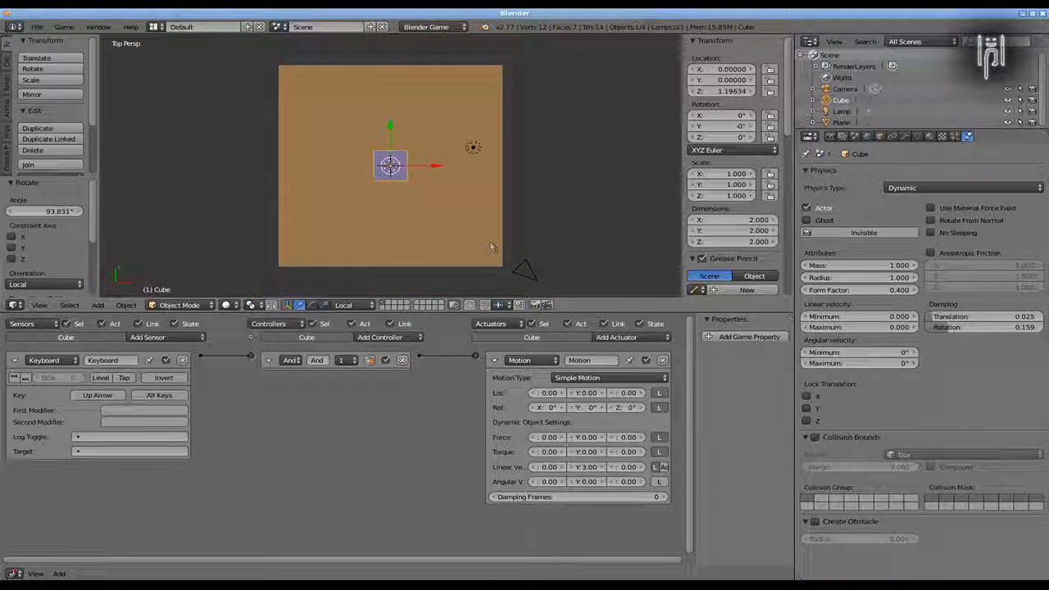
{"action": "left_click", "coordinate": [587, 394]}
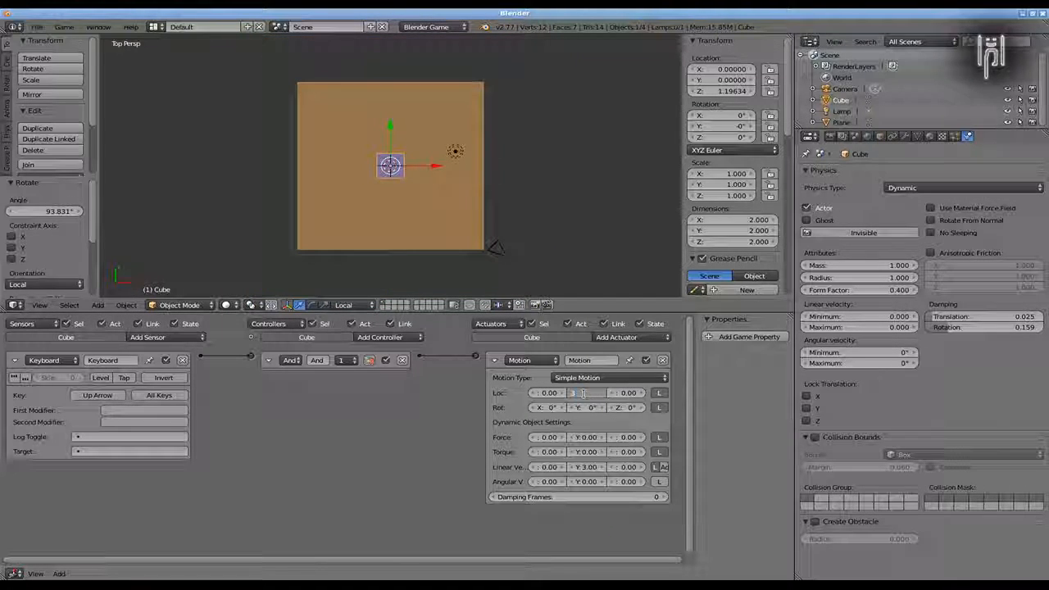
{"action": "key", "text": "Return"}
{"action": "left_click", "coordinate": [588, 466]}
{"action": "type", "text": "0"}
{"action": "key", "text": "Return"}
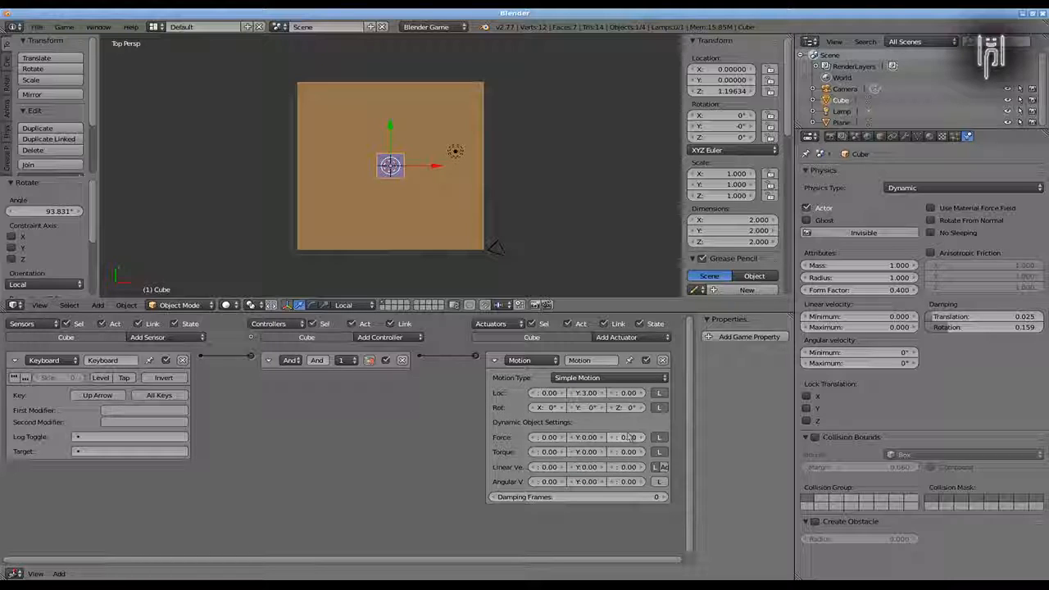
Test-run the game and move the cube with Up Arrow using the location offset.
{"action": "scroll", "coordinate": [419, 217], "scroll_direction": "up", "scroll_amount": 2}
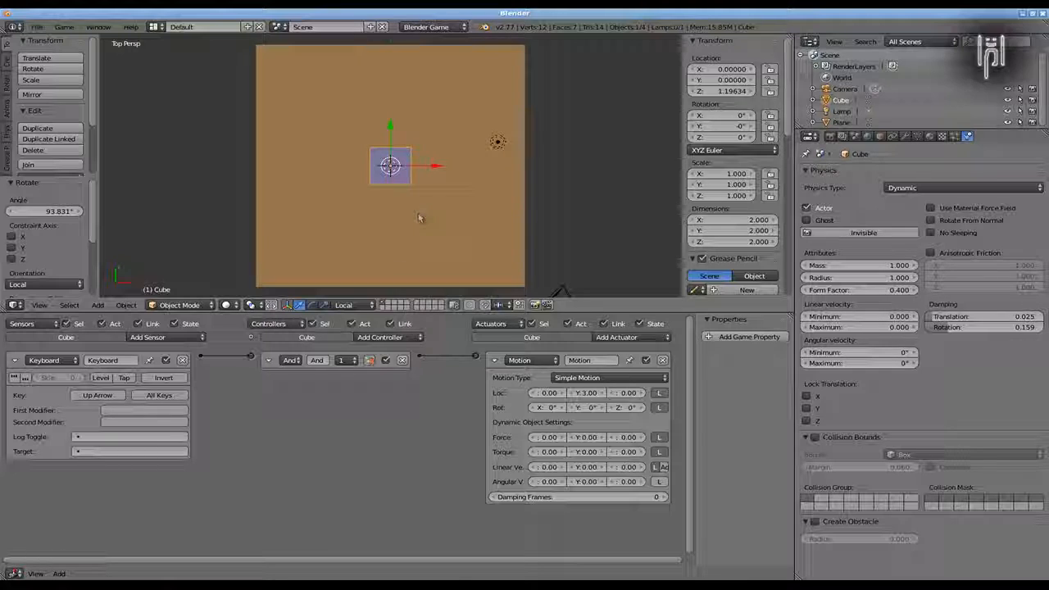
{"action": "key", "text": "p"}
{"action": "key", "text": "Up"}
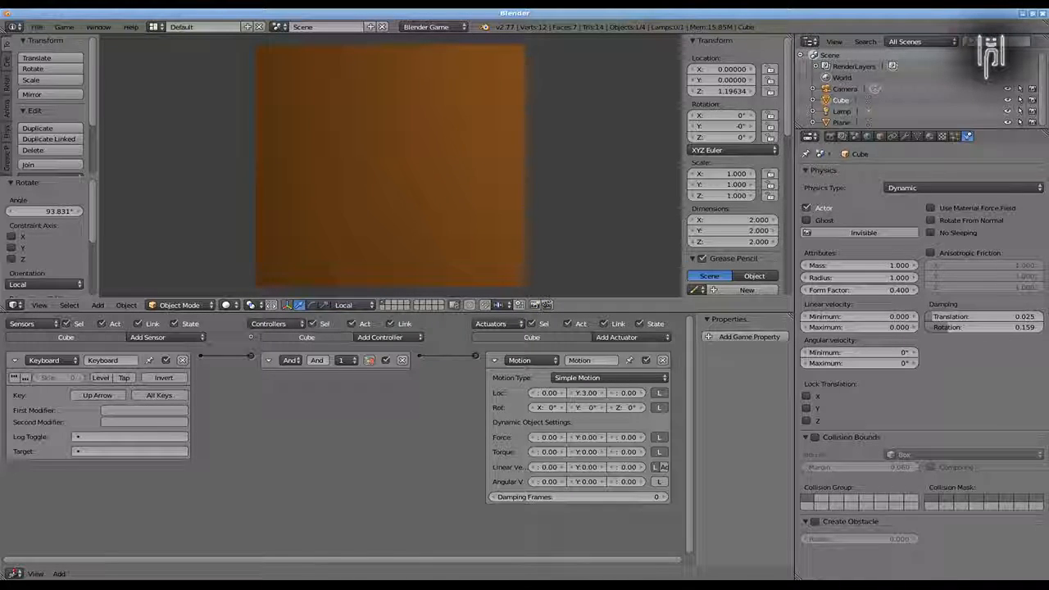
{"action": "key", "text": "Escape"}
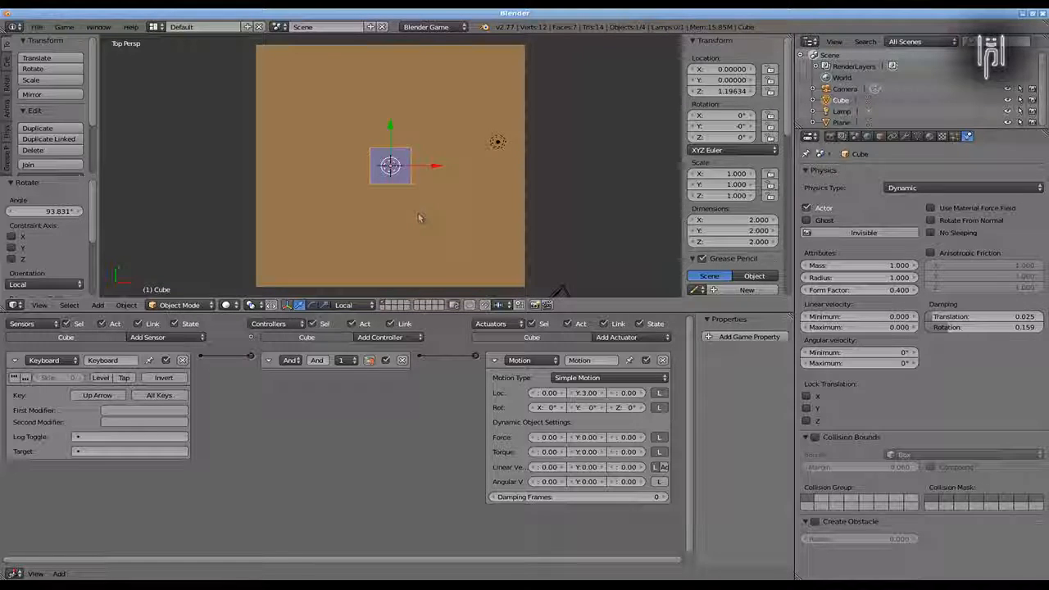
Set the Motion actuator's Y location offset to 0.3 and test-run the cube's Up Arrow movement.
{"action": "left_click", "coordinate": [580, 394]}
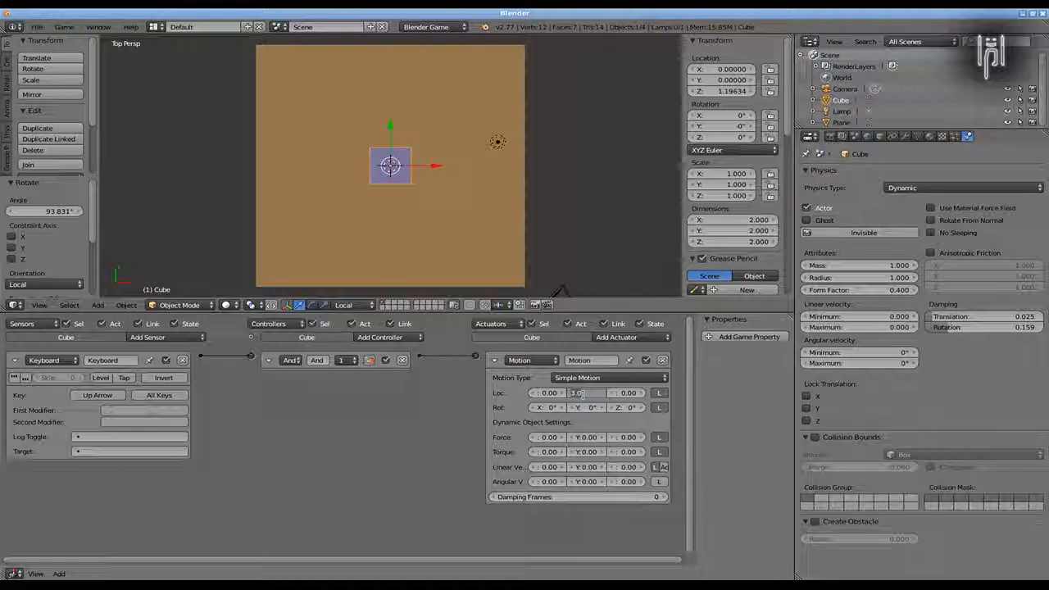
{"action": "type", "text": "0.3"}
{"action": "key", "text": "Return"}
{"action": "key", "text": "p"}
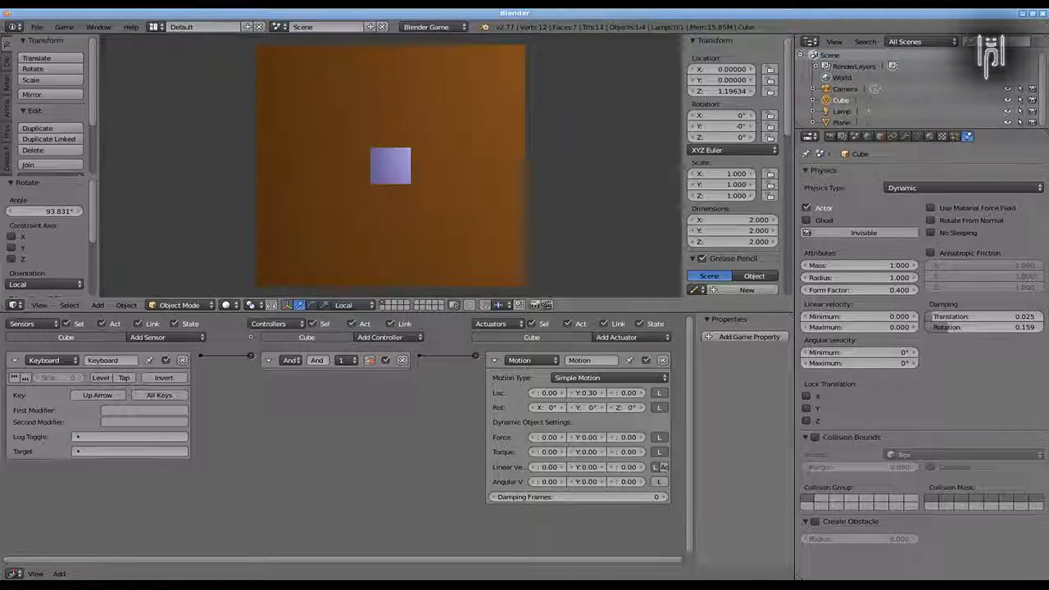
{"action": "key", "text": "Up"}
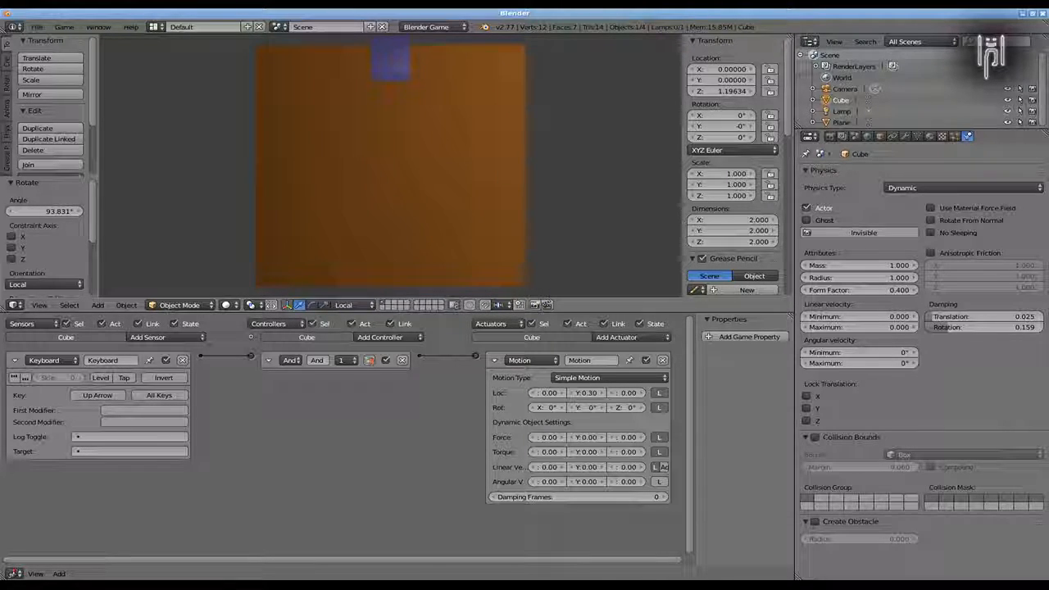
{"action": "key", "text": "Escape"}
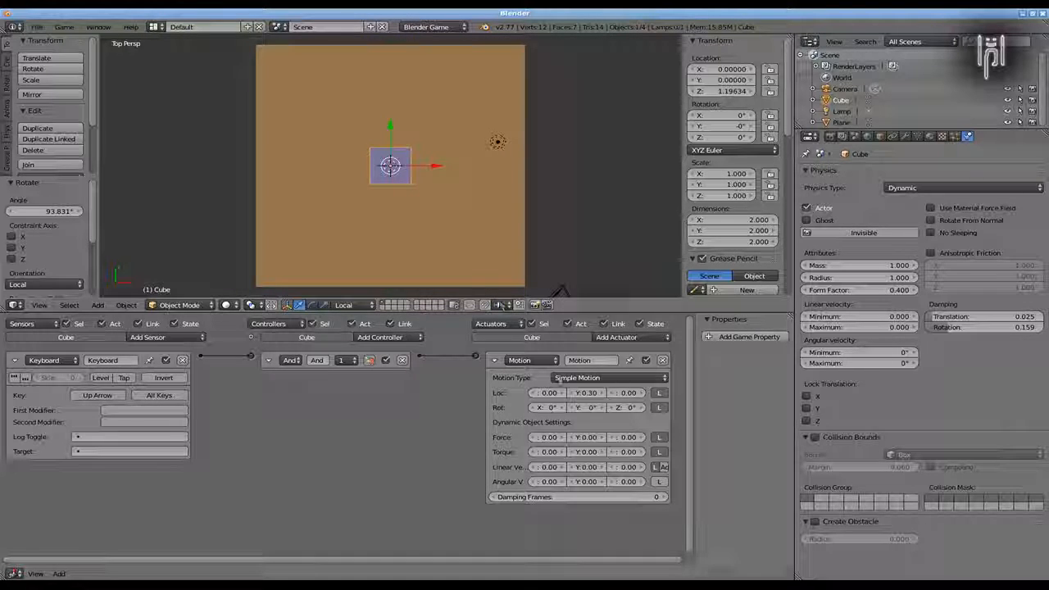
Set the Motion actuator's Y location offset to 0 and its Y linear velocity to 3.
{"action": "left_click", "coordinate": [593, 396]}
{"action": "type", "text": "0"}
{"action": "key", "text": "Return"}
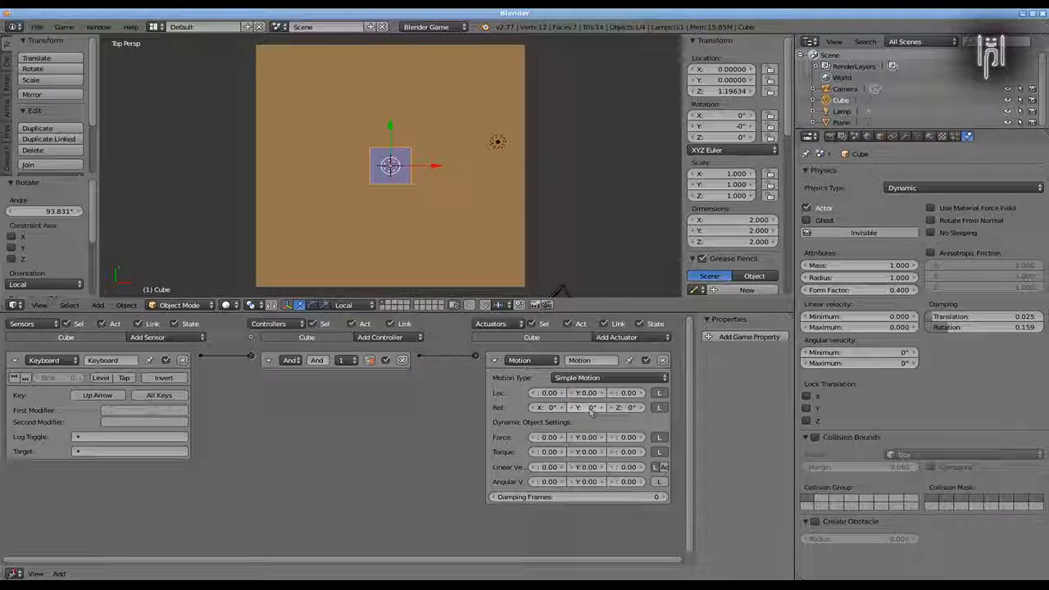
{"action": "left_click", "coordinate": [589, 467]}
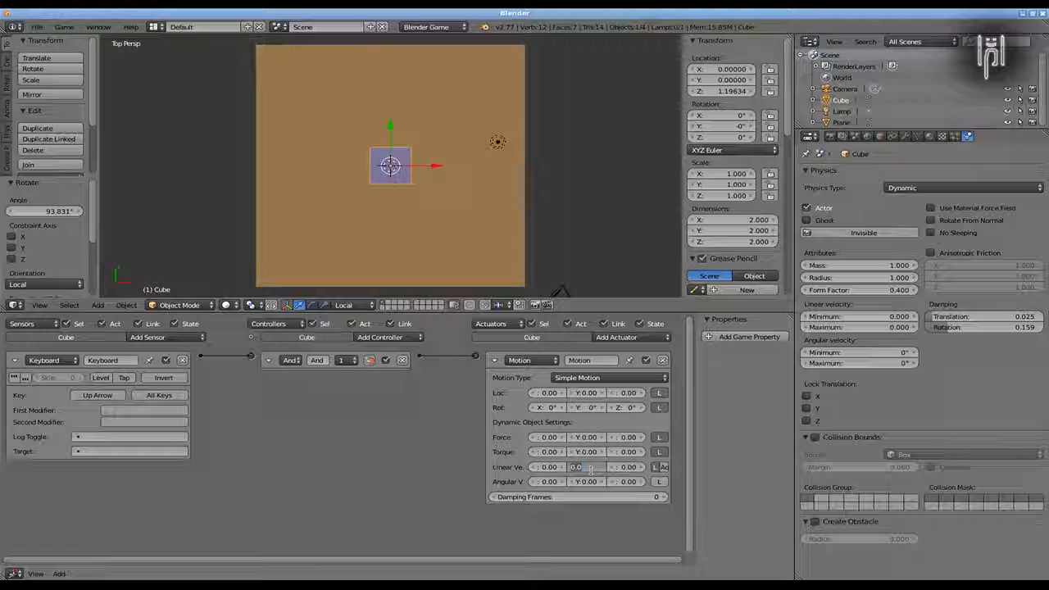
{"action": "type", "text": "3"}
{"action": "key", "text": "Return"}
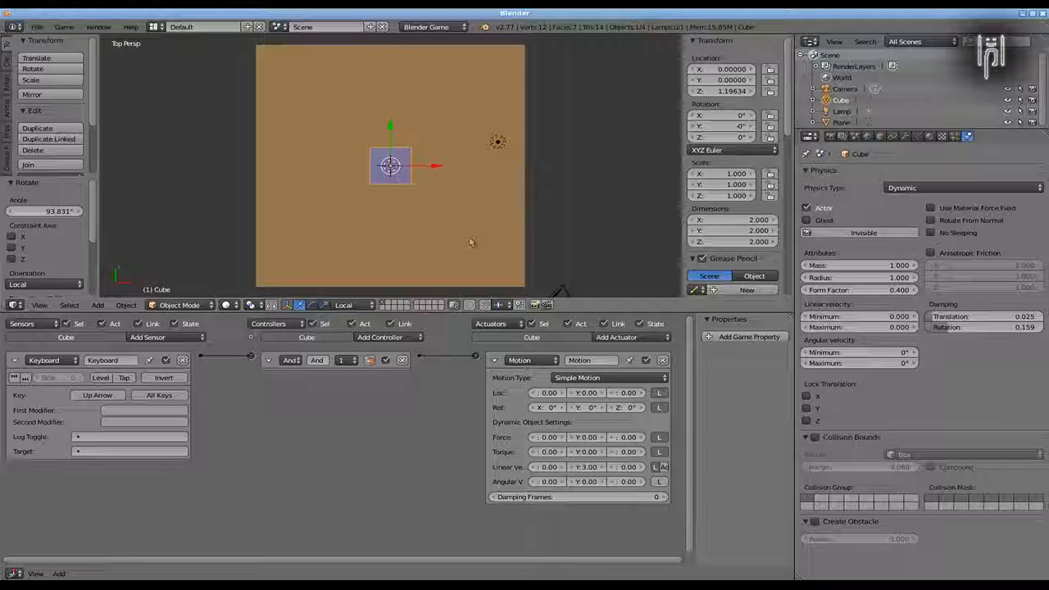
Test-run the game and move the cube with Up Arrow using the linear velocity.
{"action": "key", "text": "p"}
{"action": "key", "text": "Up"}
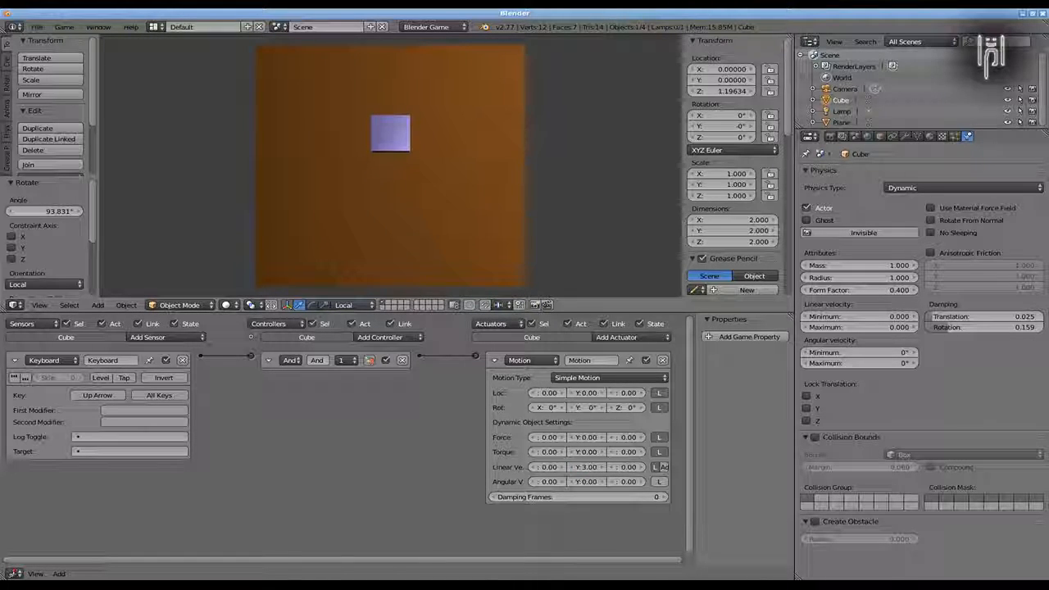
{"action": "key", "text": "Up"}
{"action": "key", "text": "Escape"}
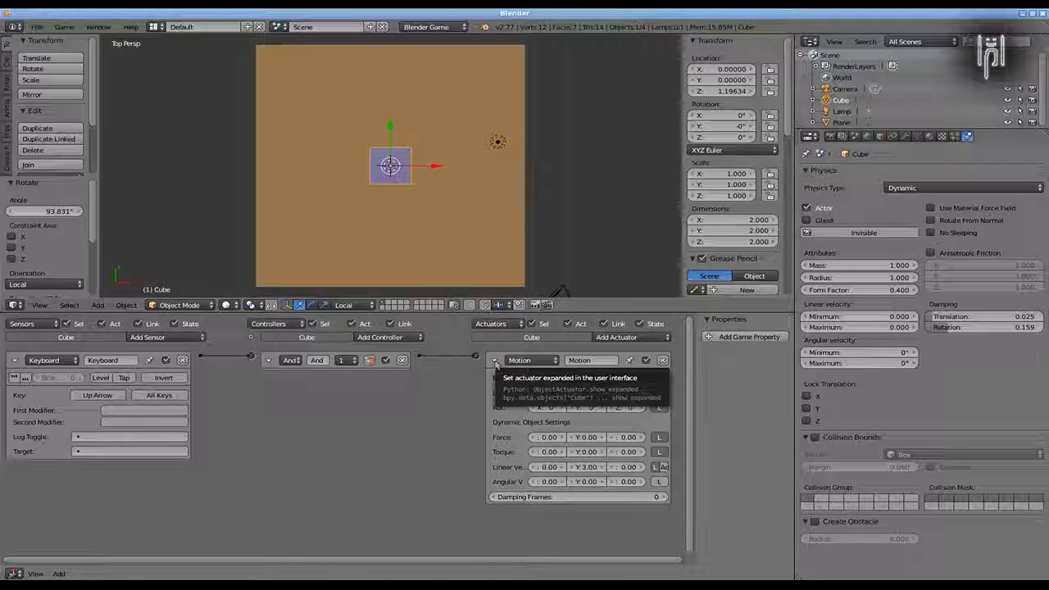
Collapse the cube's Motion actuator and Keyboard sensor logic bricks.
{"action": "left_click", "coordinate": [494, 361]}
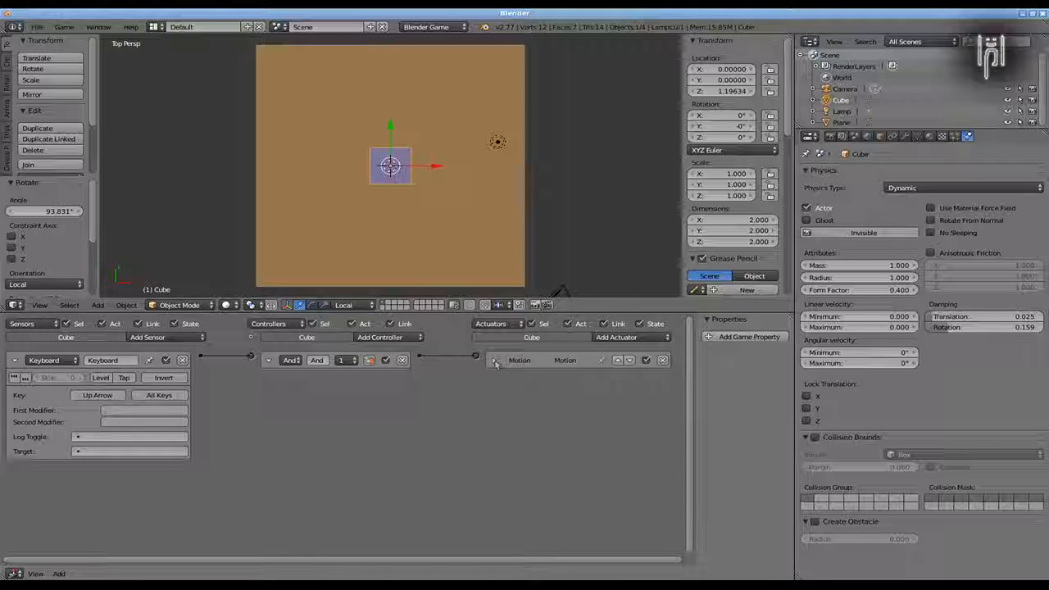
{"action": "left_click", "coordinate": [15, 361]}
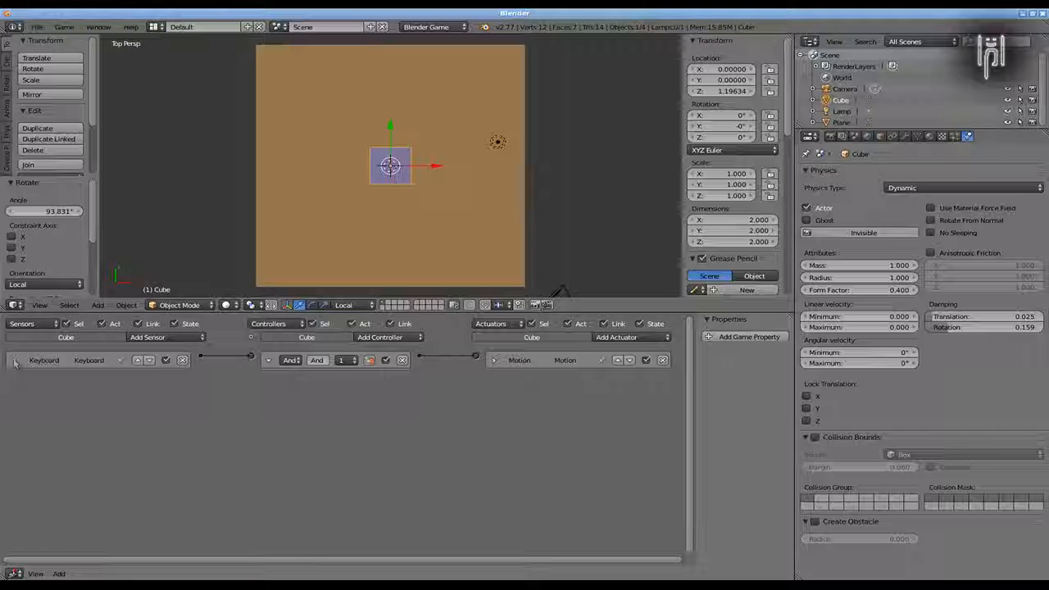
Add a second Keyboard sensor to the cube and assign it to the Down Arrow.
{"action": "left_click", "coordinate": [146, 337]}
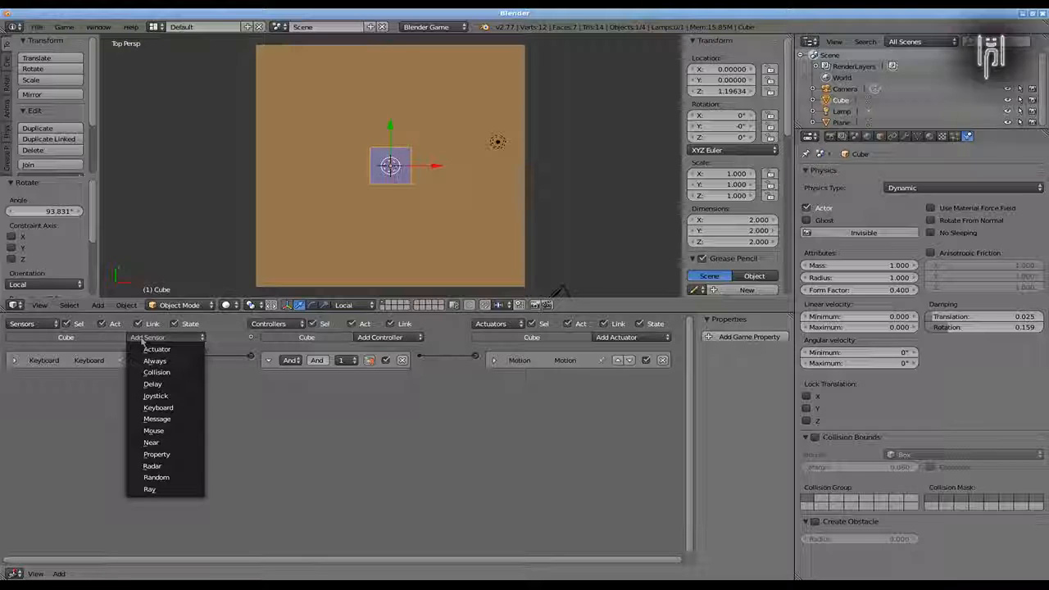
{"action": "left_click", "coordinate": [167, 408]}
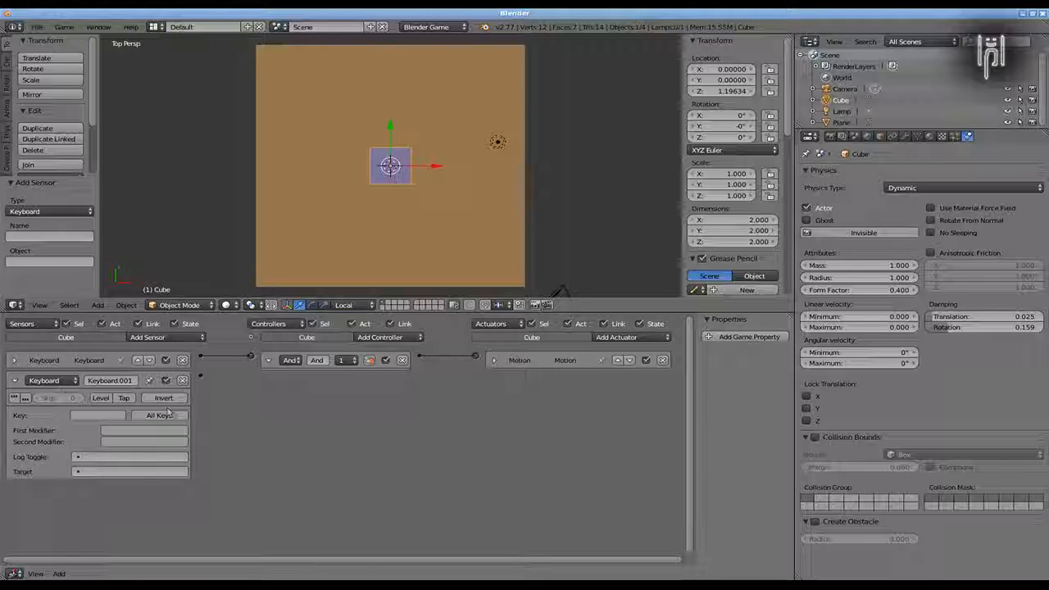
{"action": "left_click", "coordinate": [94, 417]}
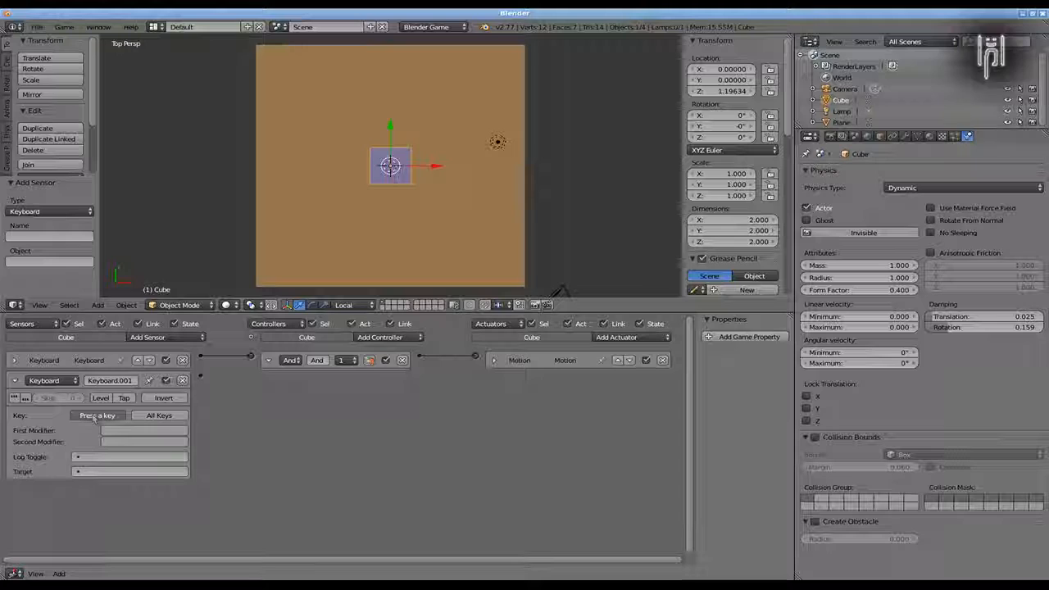
{"action": "key", "text": "Down"}
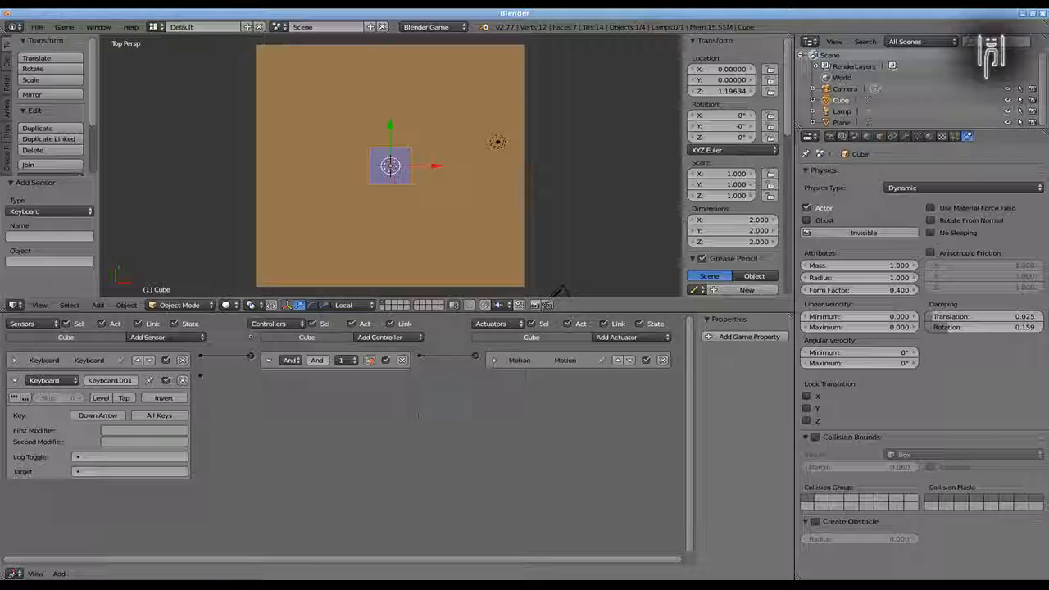
Add a second Motion actuator with Y linear velocity -3 and link the Down Arrow sensor to it.
{"action": "left_click", "coordinate": [620, 338]}
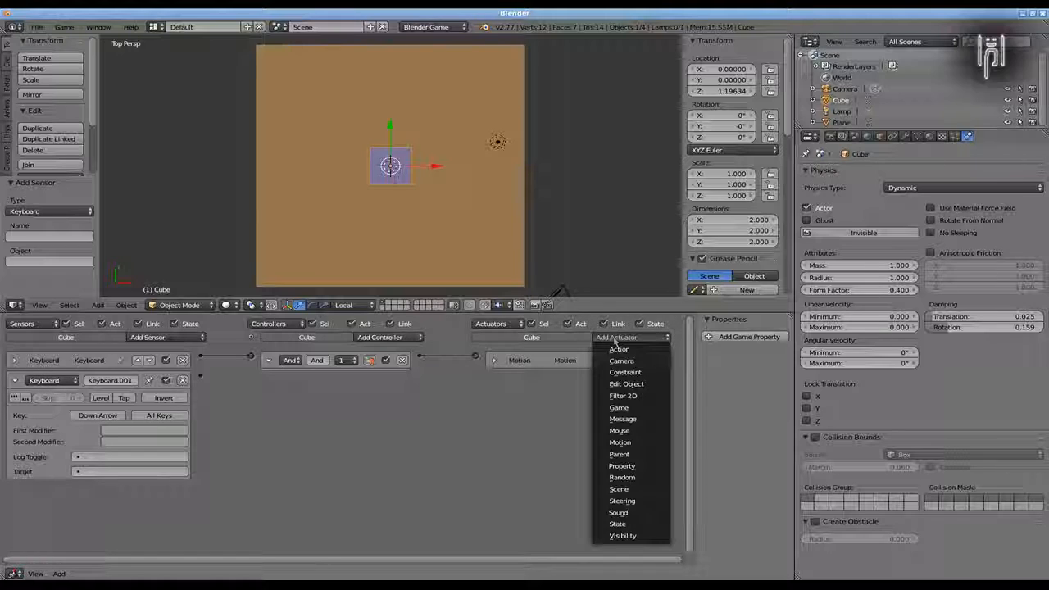
{"action": "left_click", "coordinate": [627, 443]}
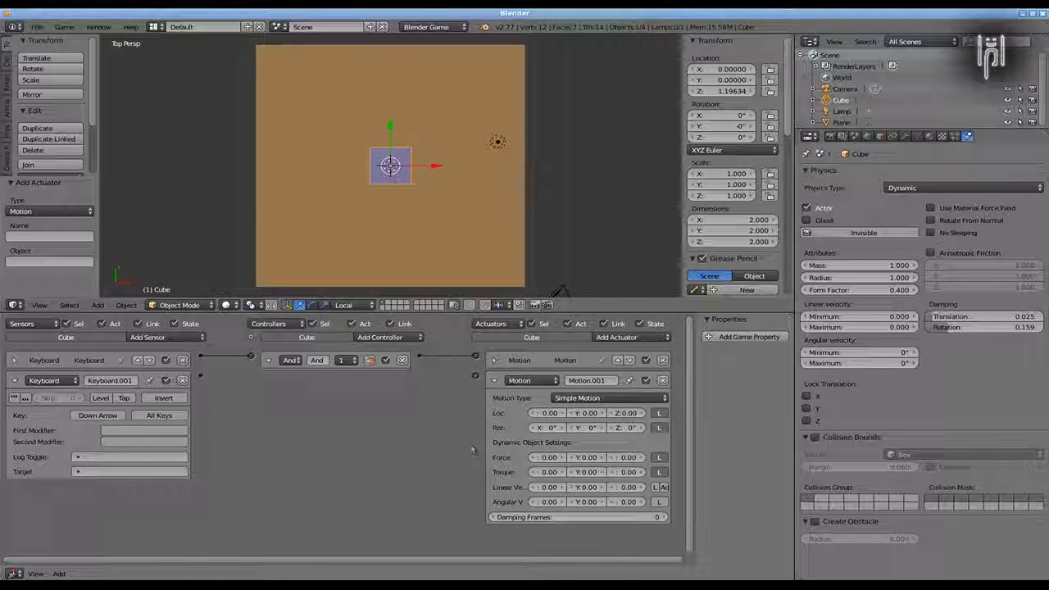
{"action": "left_click", "coordinate": [584, 488]}
{"action": "type", "text": "-3"}
{"action": "key", "text": "Return"}
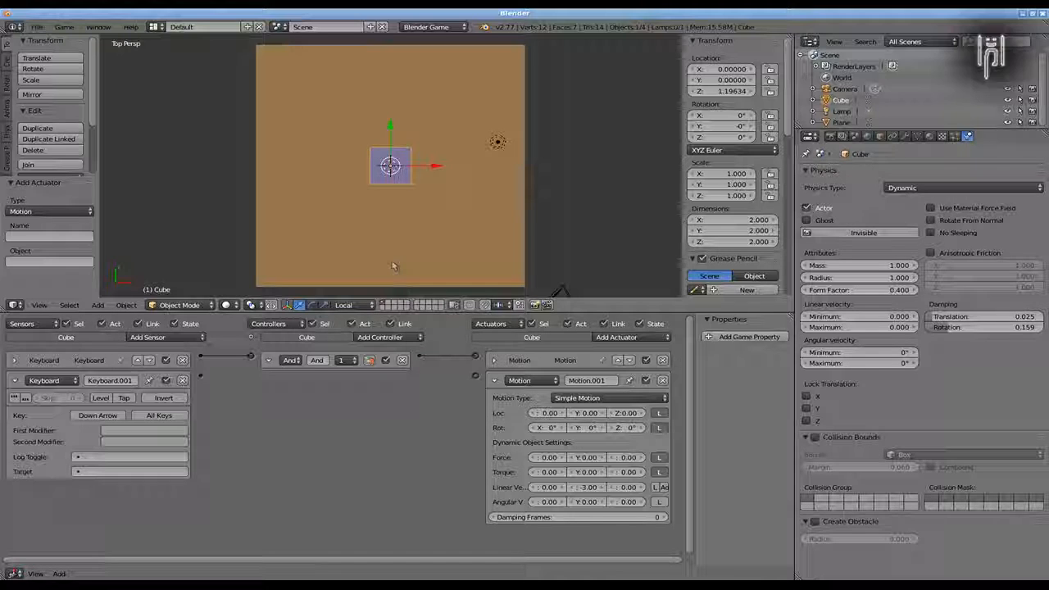
{"action": "left_click_drag", "start_coordinate": [199, 378], "coordinate": [476, 381]}
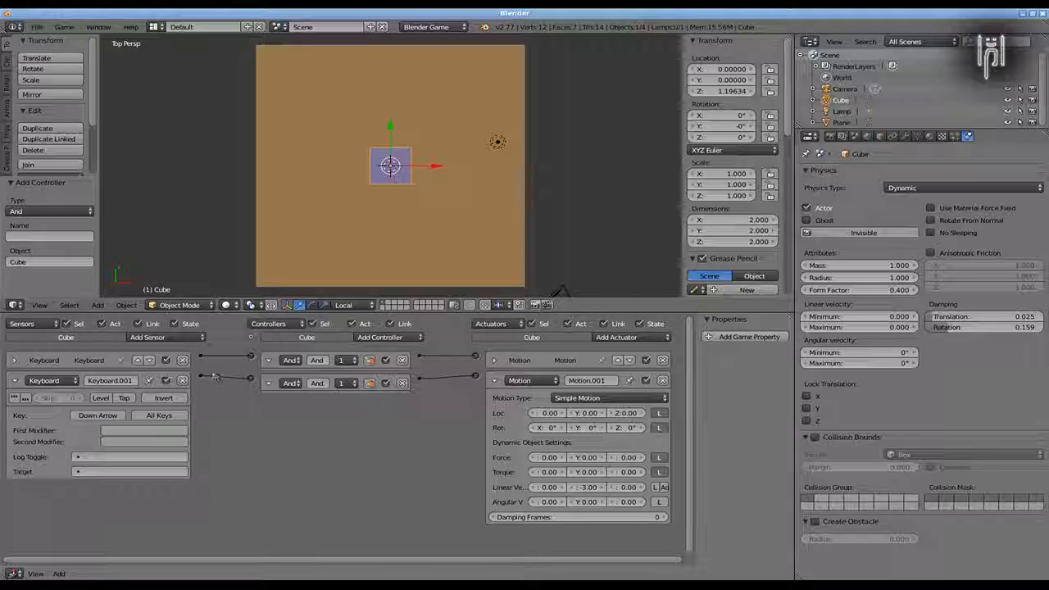
Test-run the game and move the cube backward and forward using the Down Arrow and Up Arrow controls.
{"action": "key", "text": "p"}
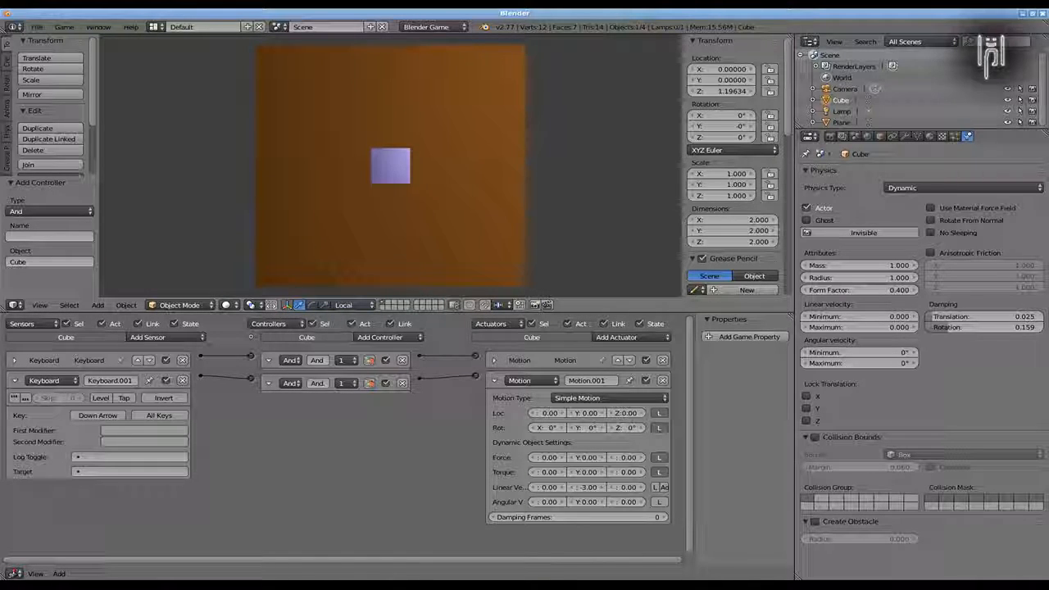
{"action": "key", "text": "Down"}
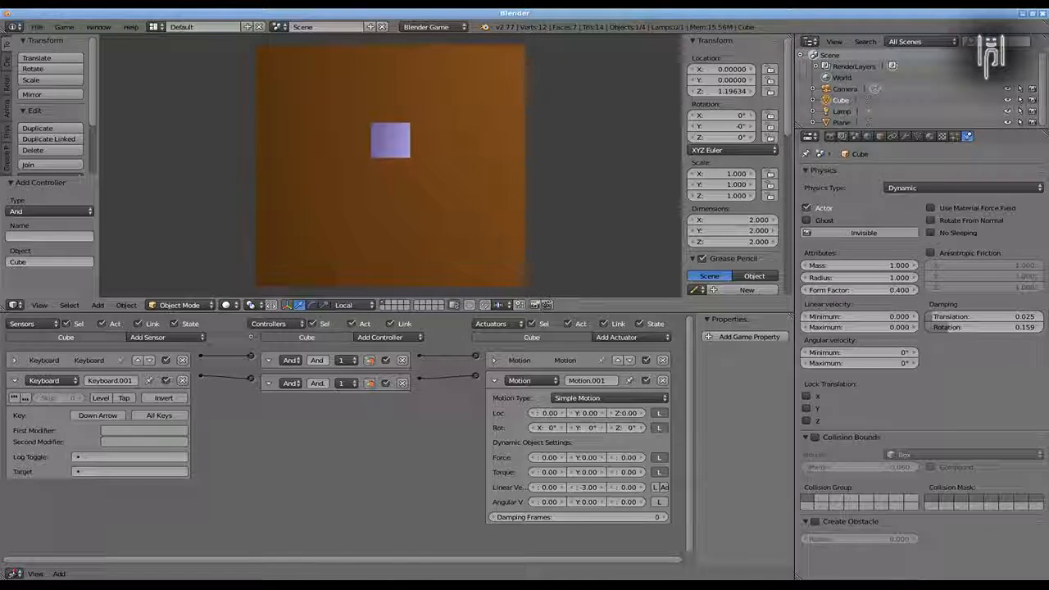
{"action": "key", "text": "Down"}
{"action": "key", "text": "Down"}
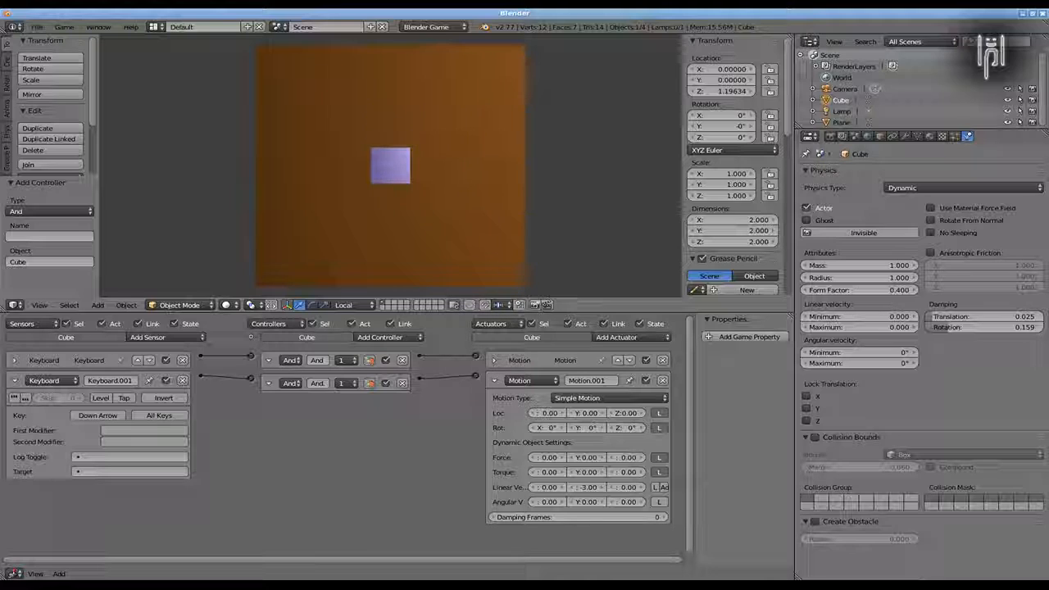
{"action": "key", "text": "Up"}
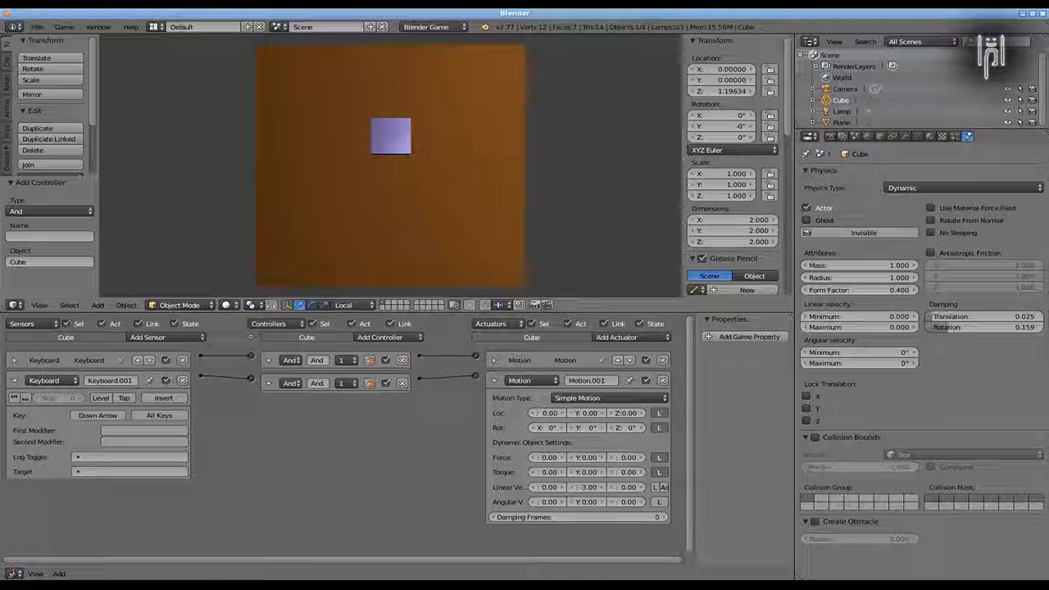
{"action": "key", "text": "Escape"}
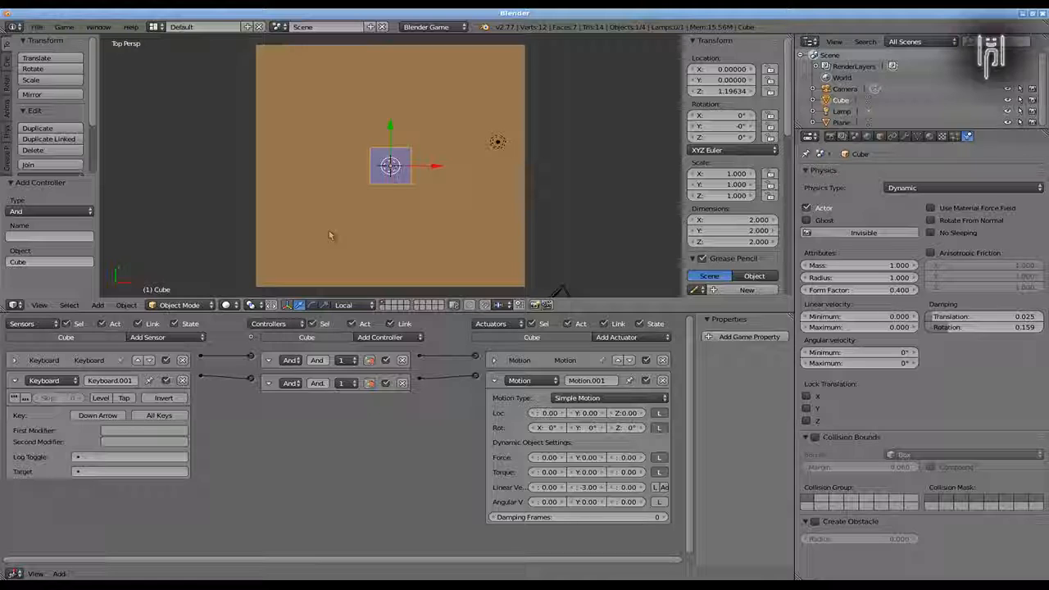
Collapse the second sensor and actuator bricks, and add a third Keyboard sensor assigned to the Left Arrow.
{"action": "left_click", "coordinate": [14, 380]}
{"action": "left_click", "coordinate": [494, 381]}
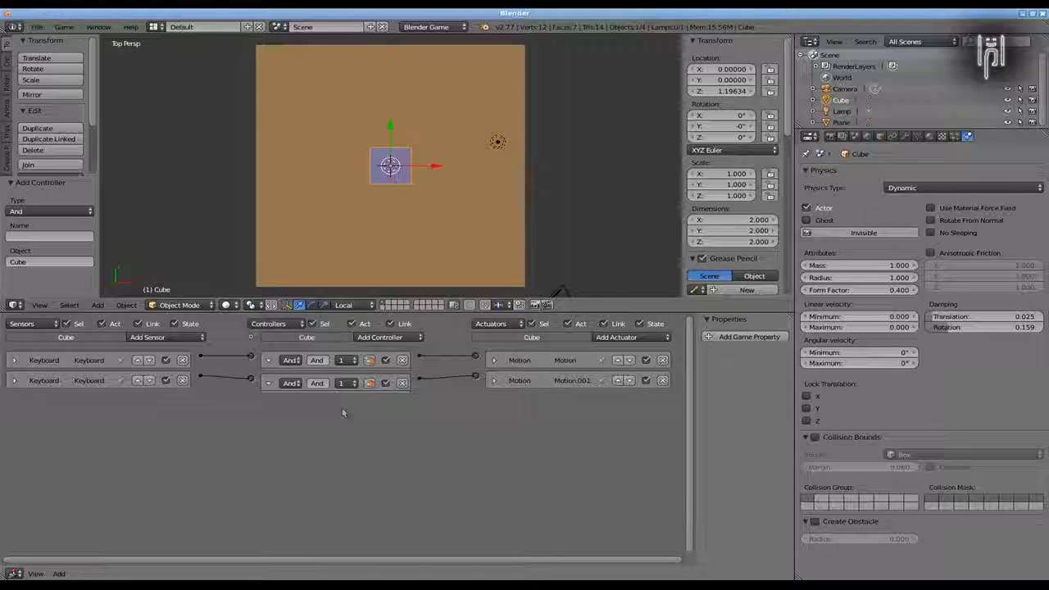
{"action": "left_click", "coordinate": [152, 338]}
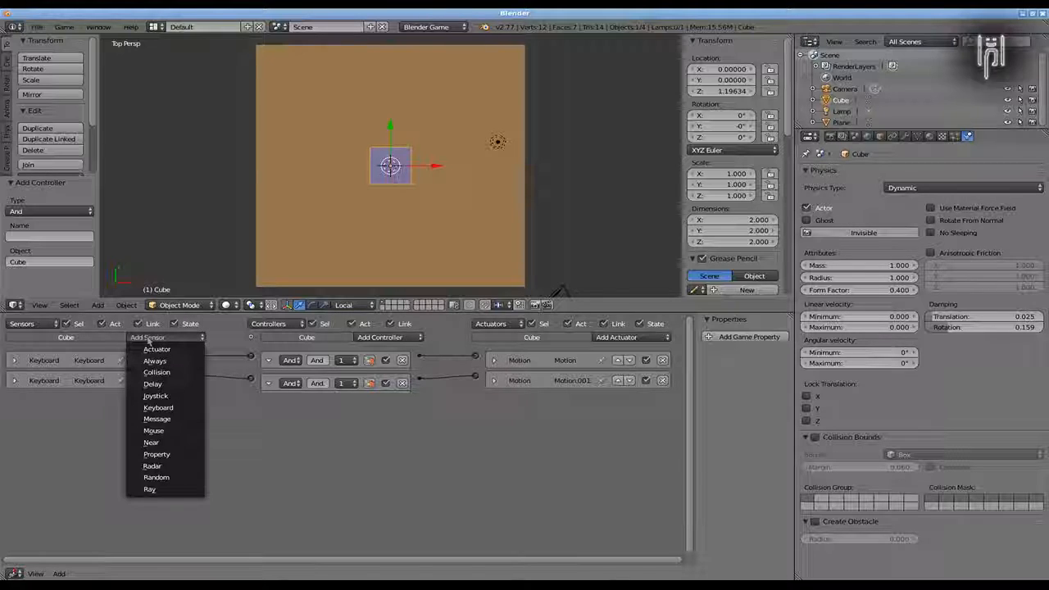
{"action": "left_click", "coordinate": [158, 407]}
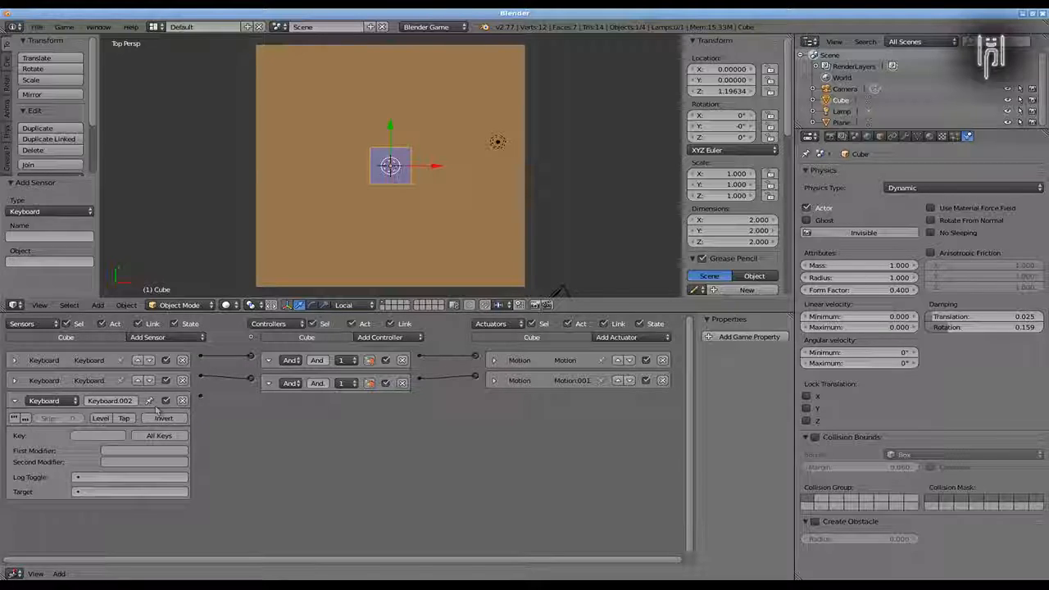
{"action": "left_click", "coordinate": [85, 436]}
{"action": "key", "text": "Left"}
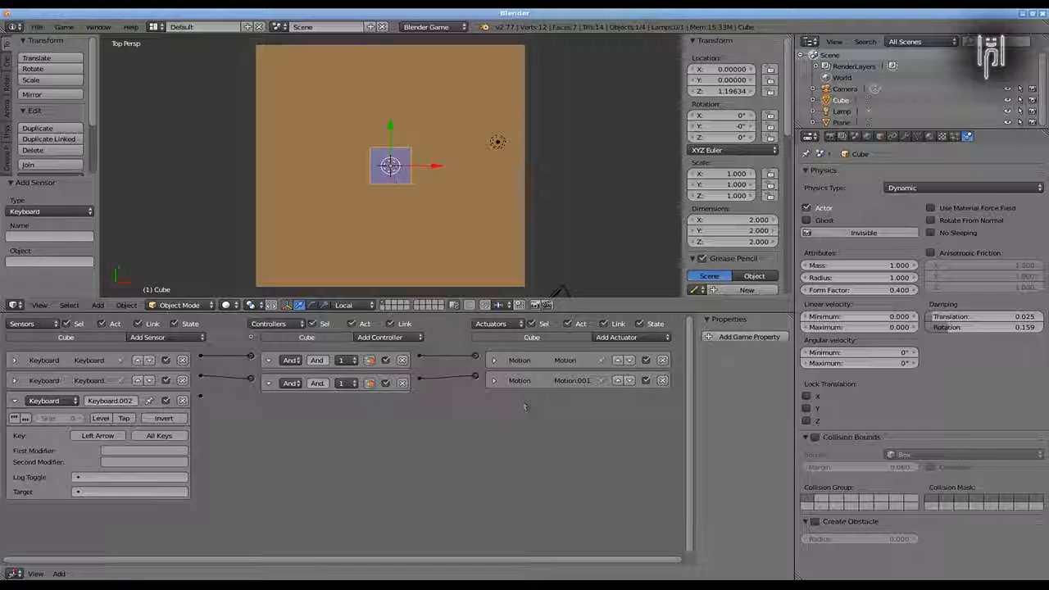
Add a third Motion actuator with a Z rotation of 5° and link the Left Arrow sensor to it.
{"action": "left_click", "coordinate": [627, 338]}
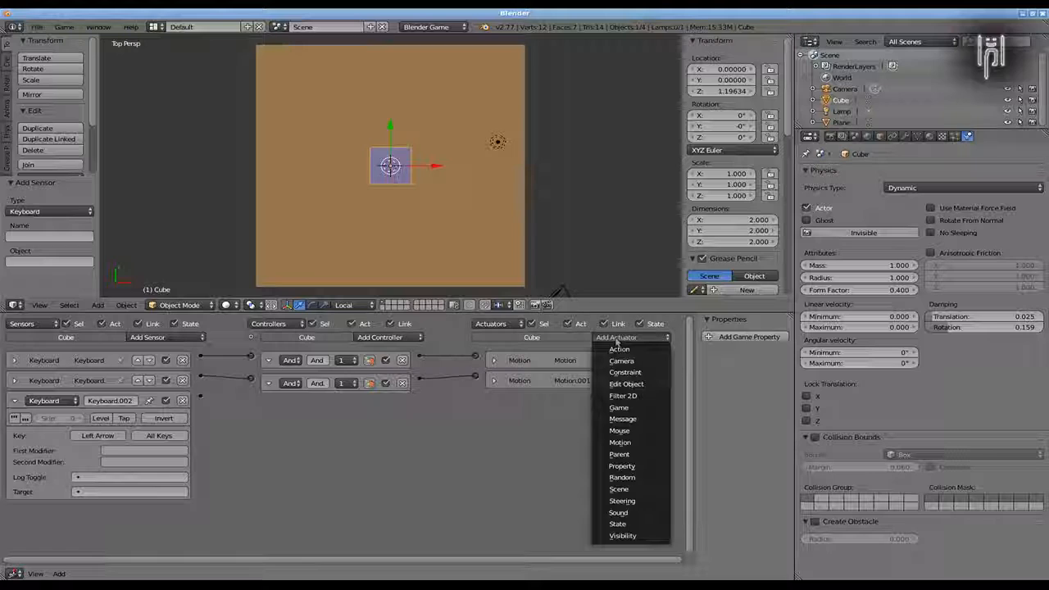
{"action": "left_click", "coordinate": [619, 443]}
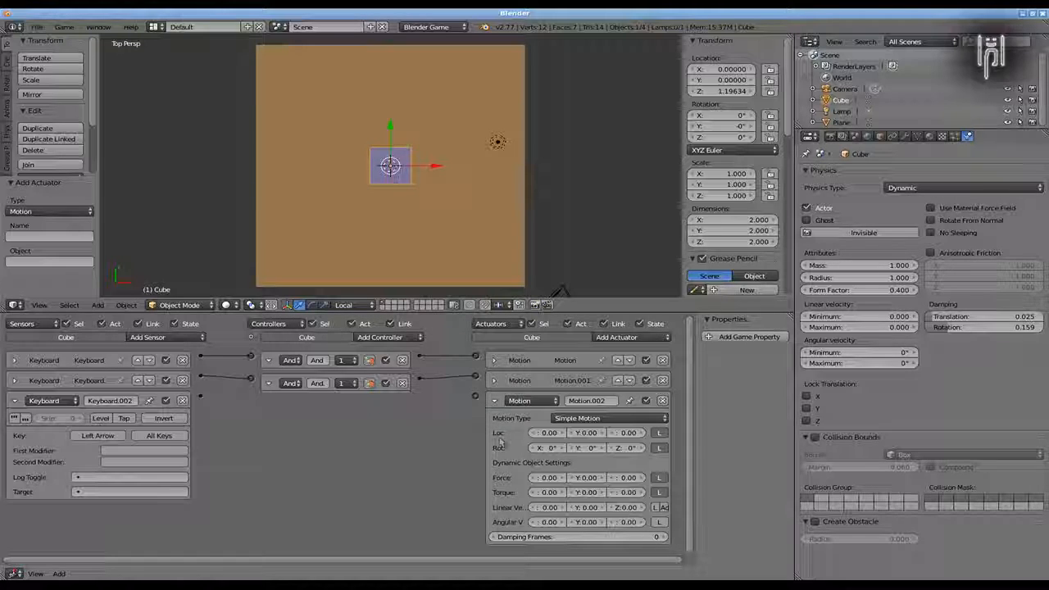
{"action": "left_click", "coordinate": [632, 448]}
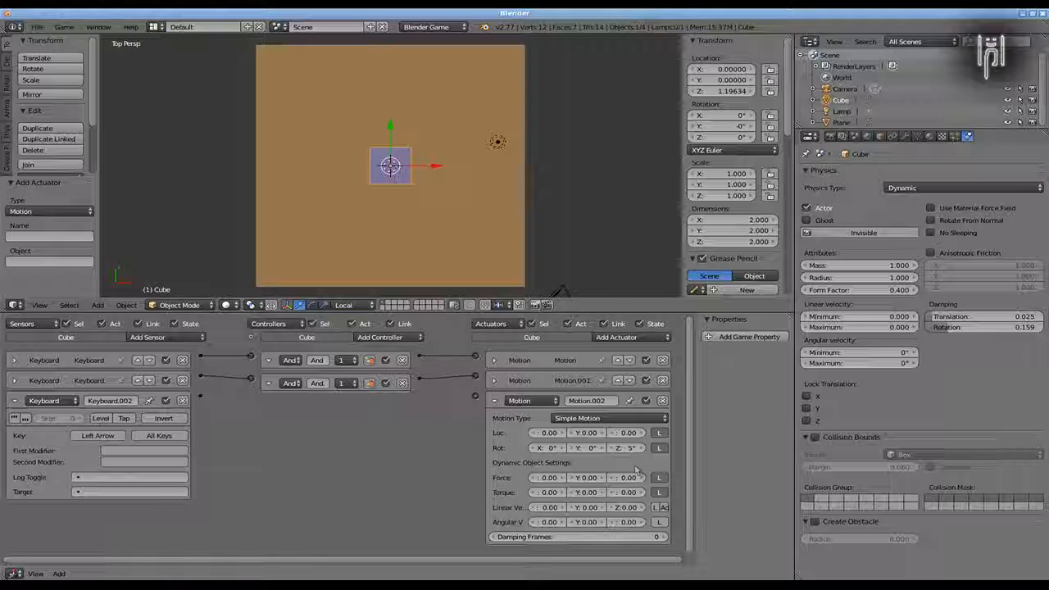
{"action": "left_click_drag", "start_coordinate": [200, 397], "coordinate": [475, 398]}
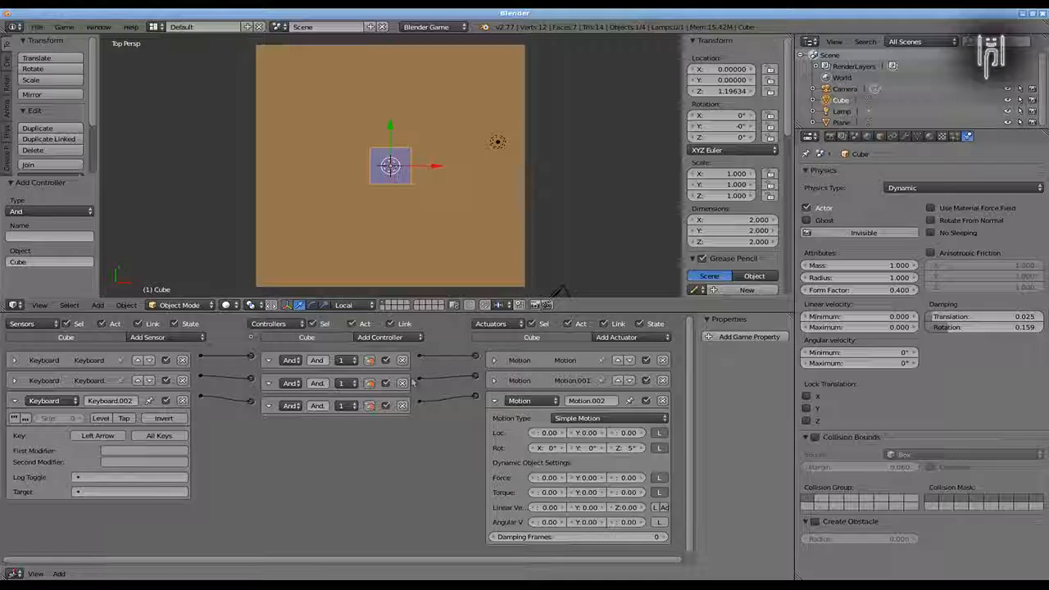
Test-run the game and rotate the cube repeatedly using the Left Arrow control.
{"action": "key", "text": "p"}
{"action": "key", "text": "Left"}
{"action": "key", "text": "Left"}
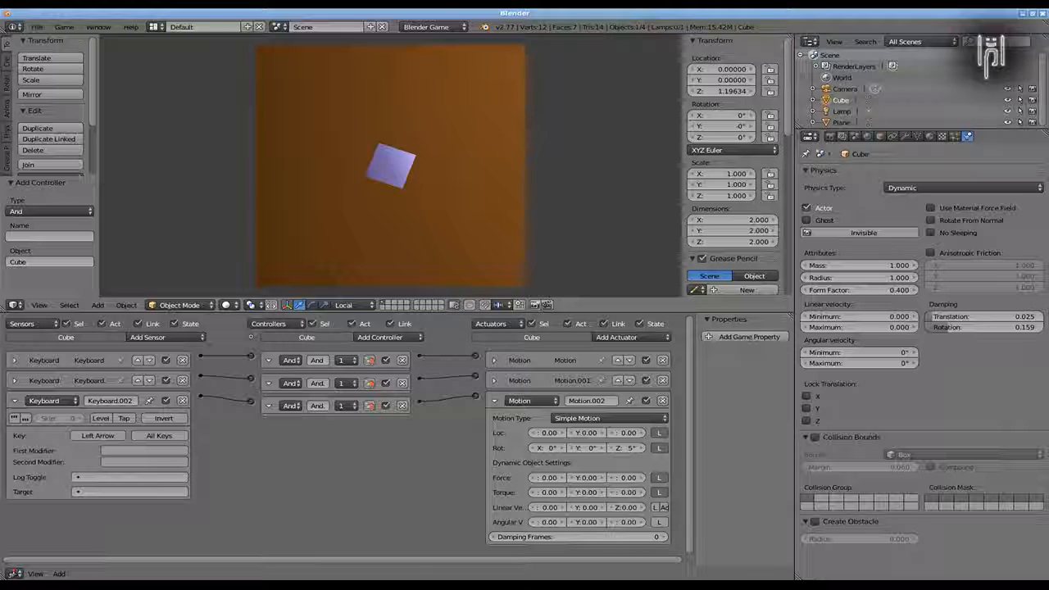
{"action": "key", "text": "Left"}
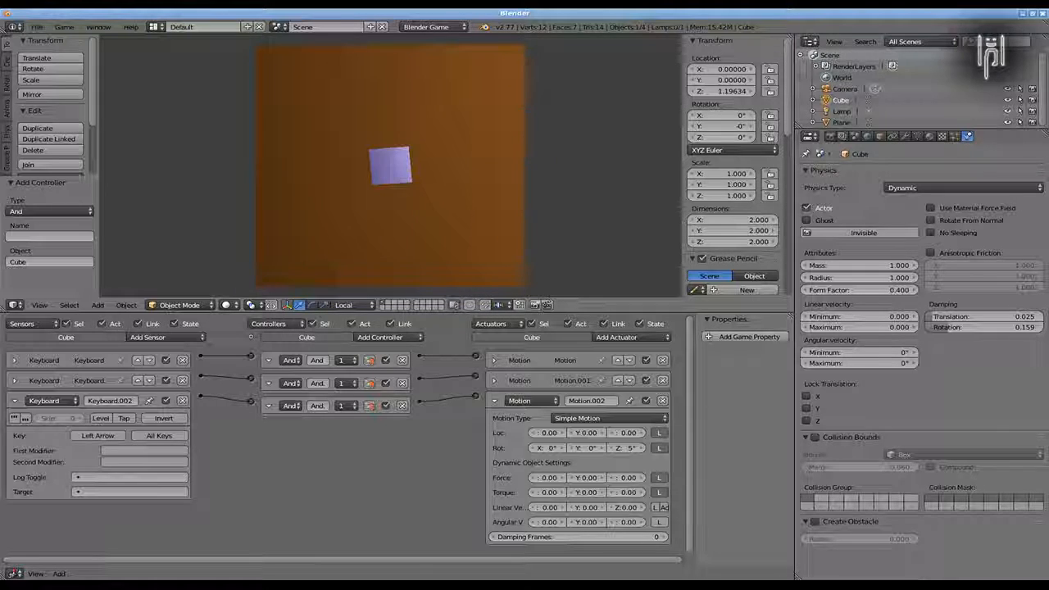
{"action": "key", "text": "Left"}
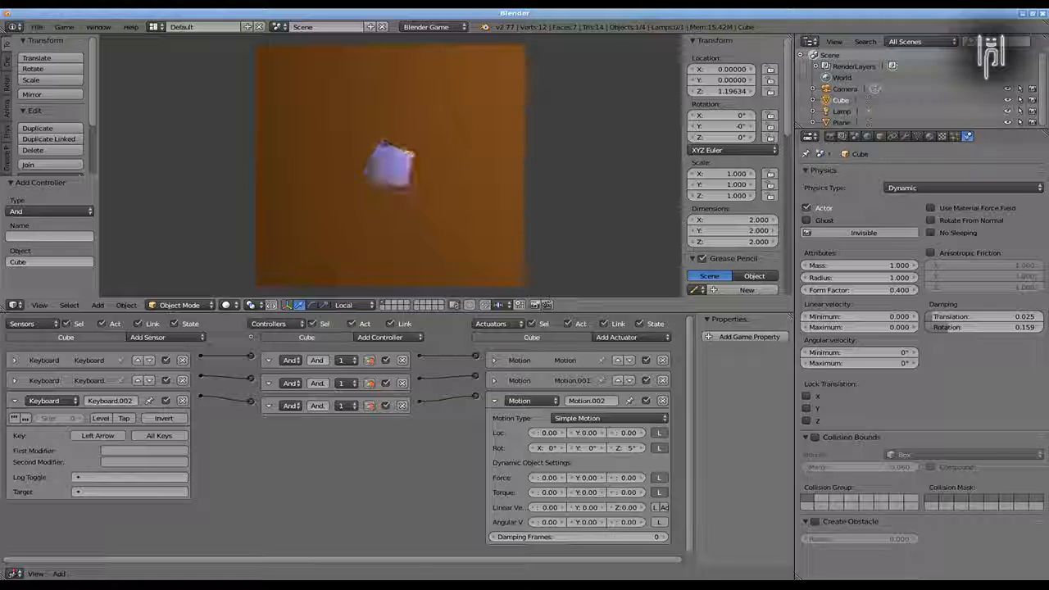
{"action": "key", "text": "Left"}
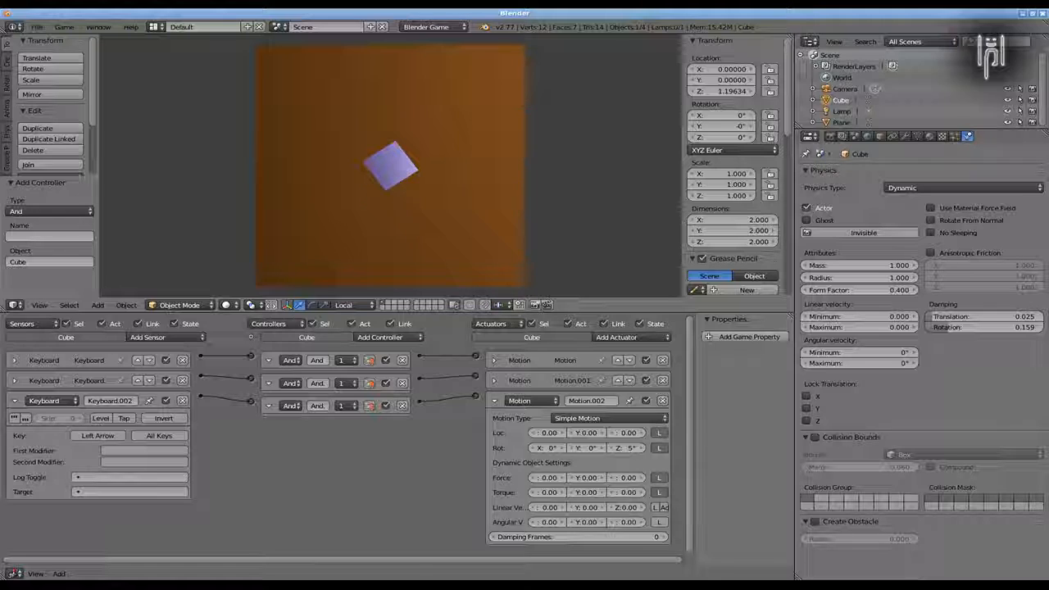
{"action": "key", "text": "Left"}
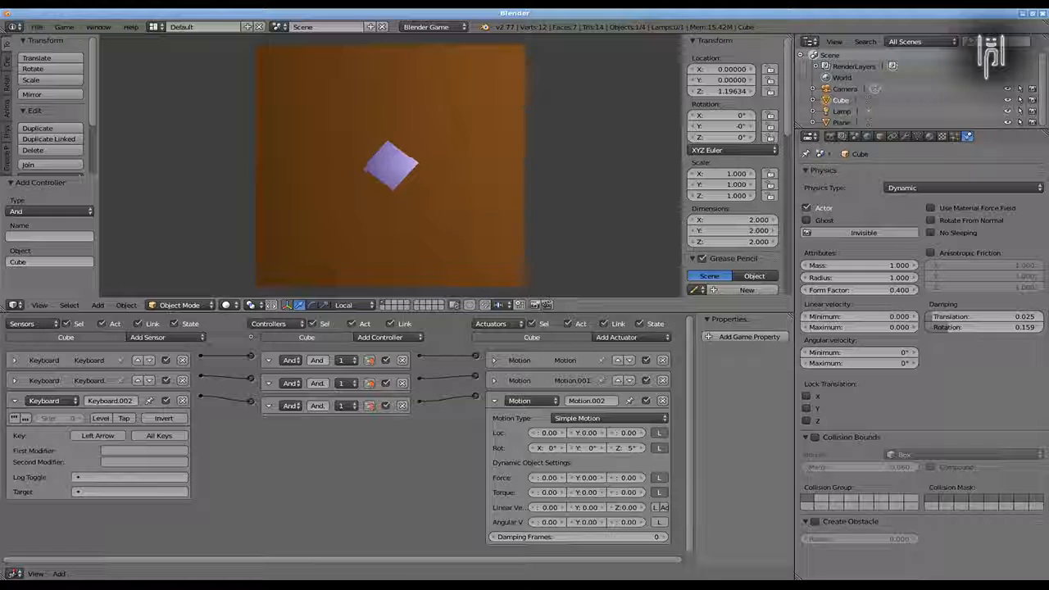
{"action": "key", "text": "Escape"}
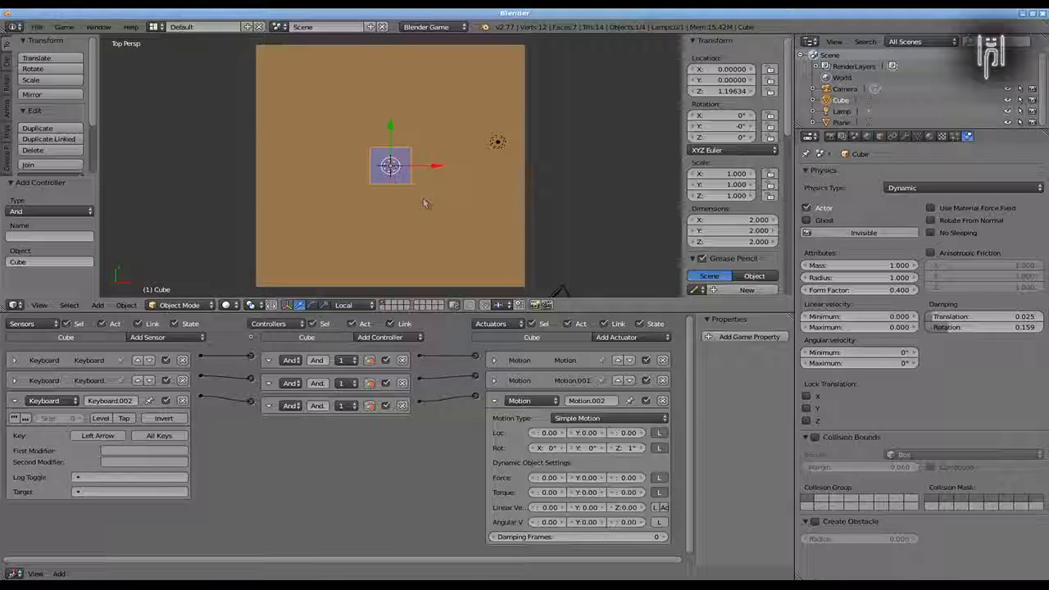
Test-run the cube's Left Arrow turning again with the actuator's Z rotation at 1°.
{"action": "key", "text": "p"}
{"action": "key", "text": "Left"}
{"action": "key", "text": "Left"}
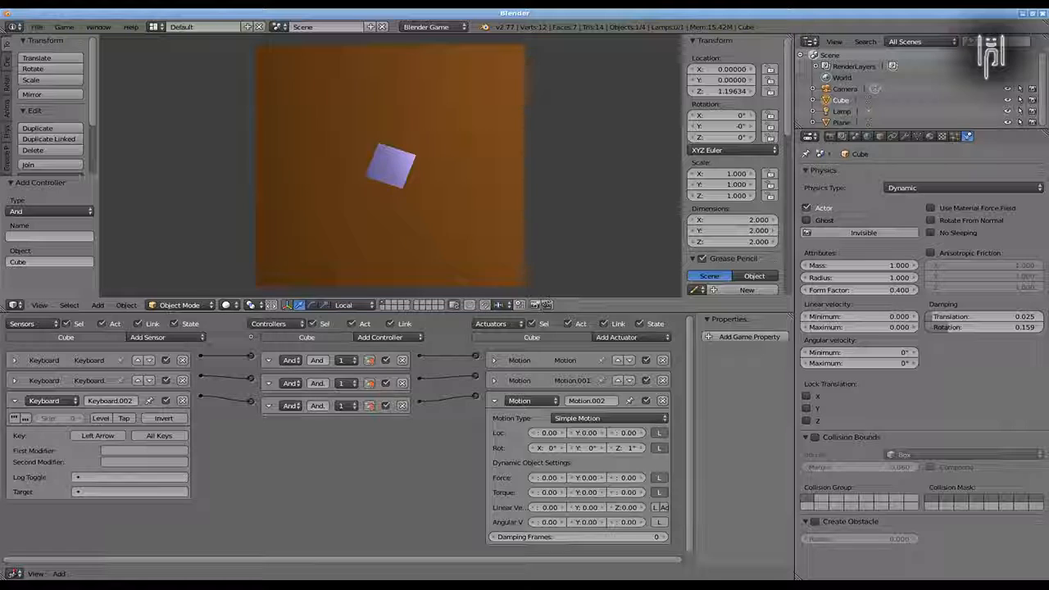
{"action": "key", "text": "Left"}
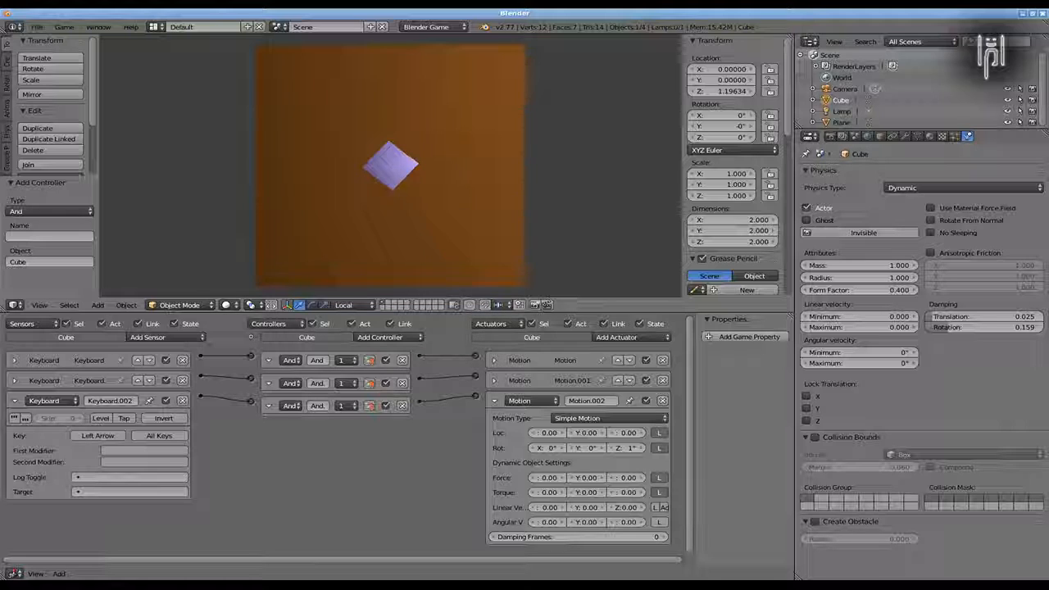
{"action": "key", "text": "Escape"}
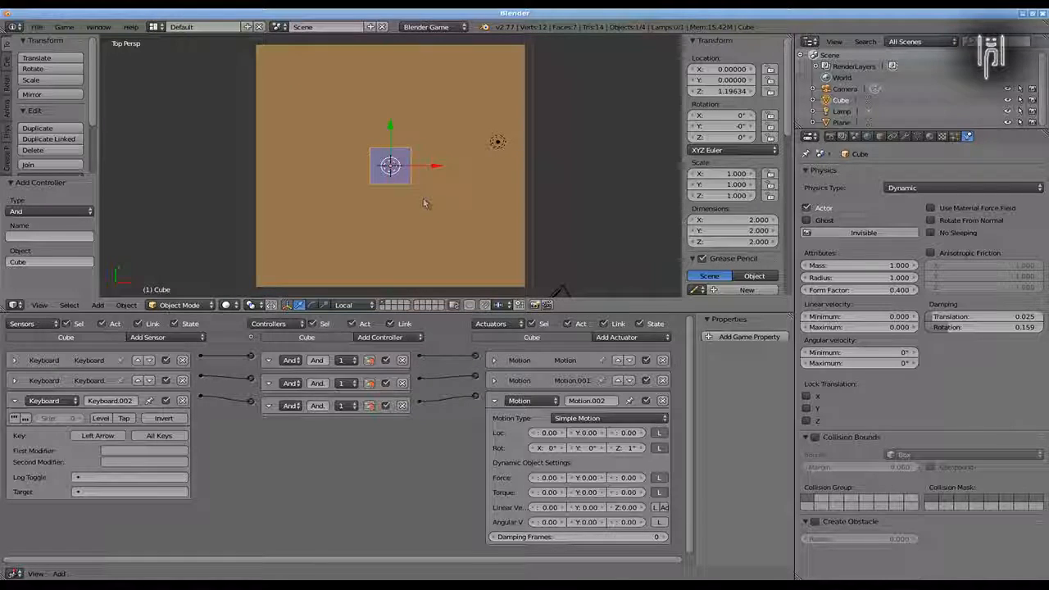
Collapse the Left Arrow sensor and its actuator, and add a fourth Keyboard sensor assigned to the Right Arrow.
{"action": "left_click", "coordinate": [494, 402]}
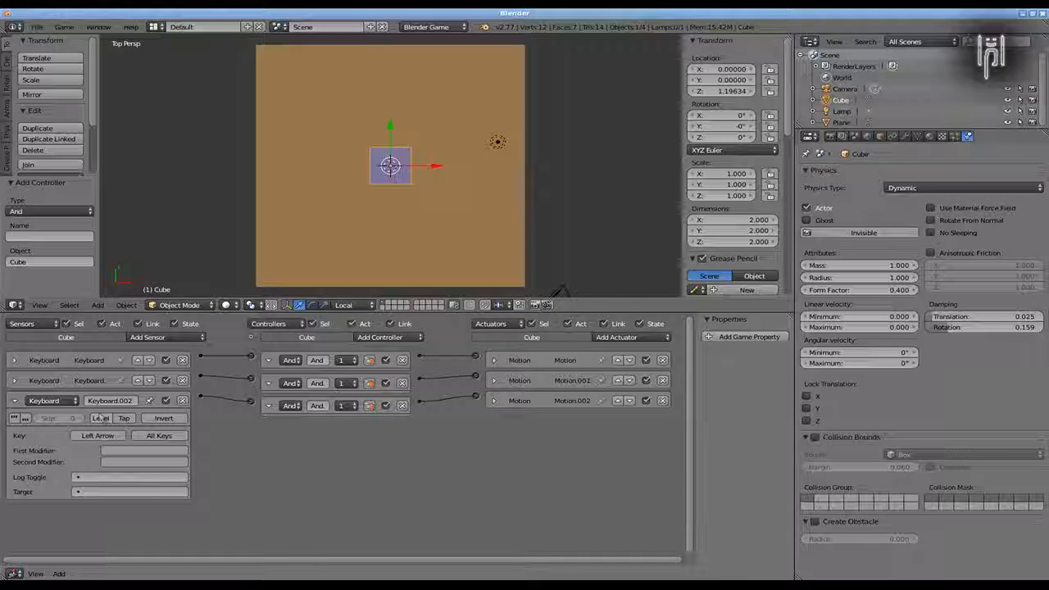
{"action": "left_click", "coordinate": [14, 401]}
{"action": "left_click", "coordinate": [172, 337]}
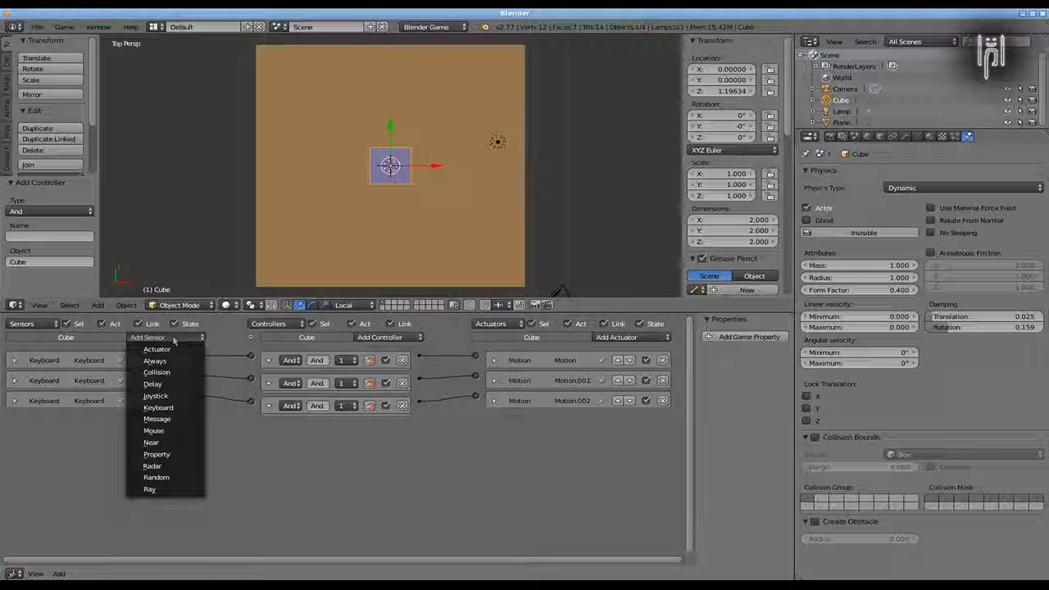
{"action": "left_click", "coordinate": [154, 396]}
{"action": "left_click", "coordinate": [99, 456]}
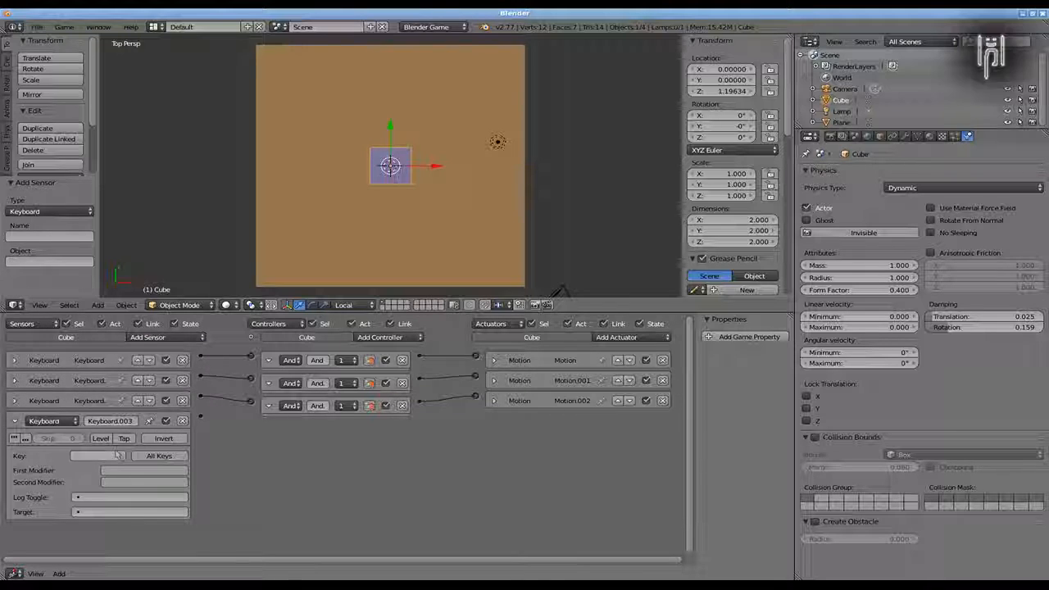
{"action": "key", "text": "Right"}
Add a fourth Motion actuator with a Z rotation of -1° and link the Right Arrow sensor to it.
{"action": "left_click", "coordinate": [616, 337]}
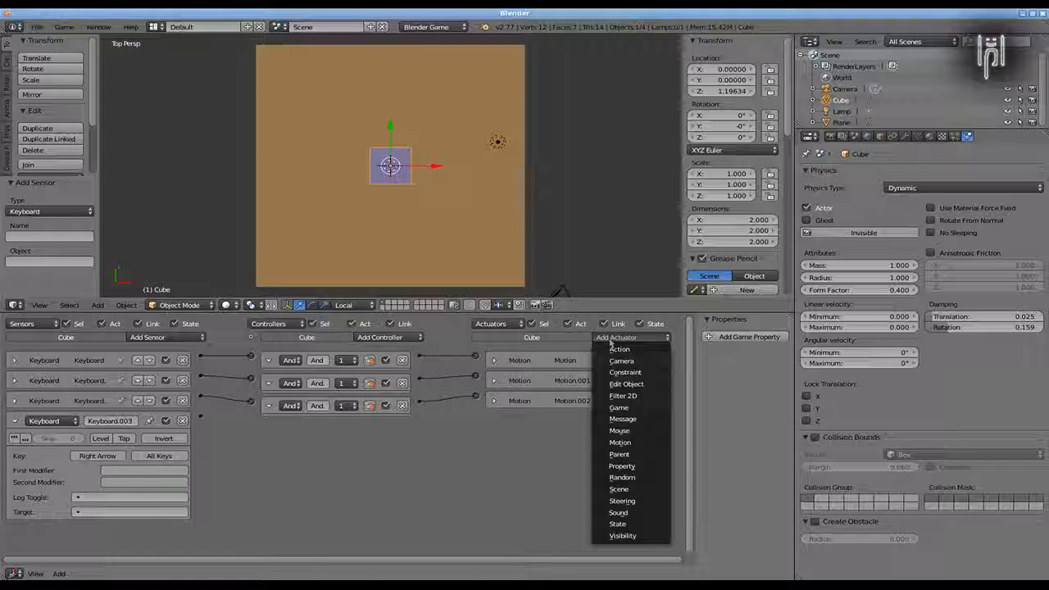
{"action": "left_click", "coordinate": [619, 442]}
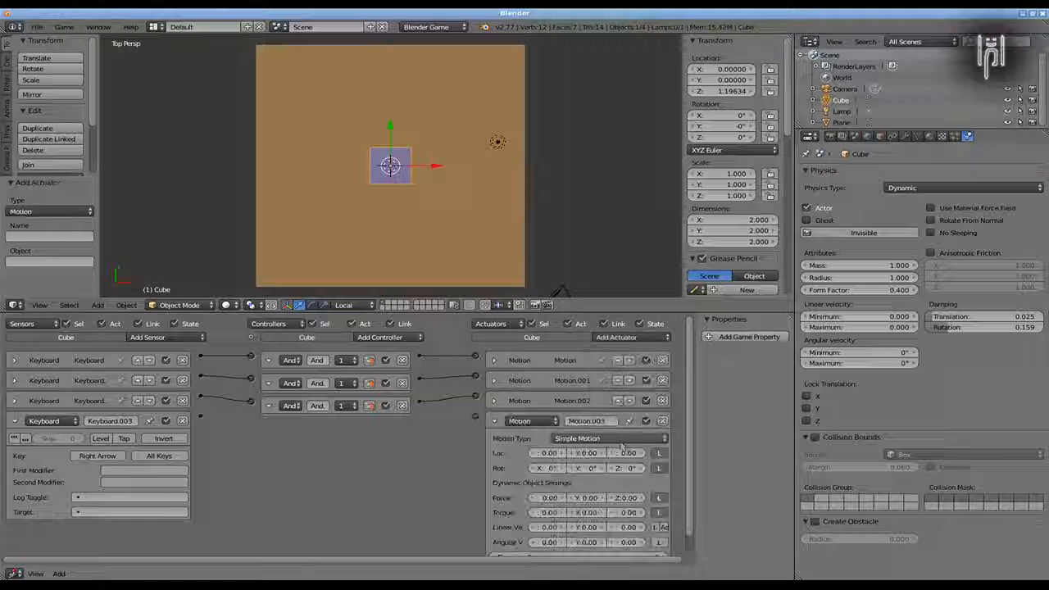
{"action": "left_click", "coordinate": [626, 468]}
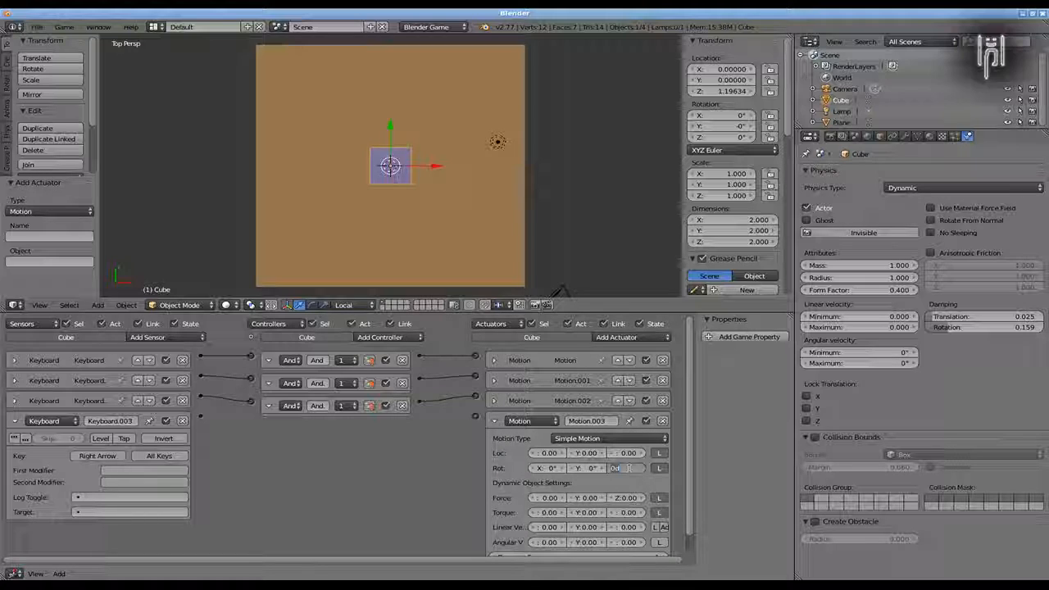
{"action": "type", "text": "-"}
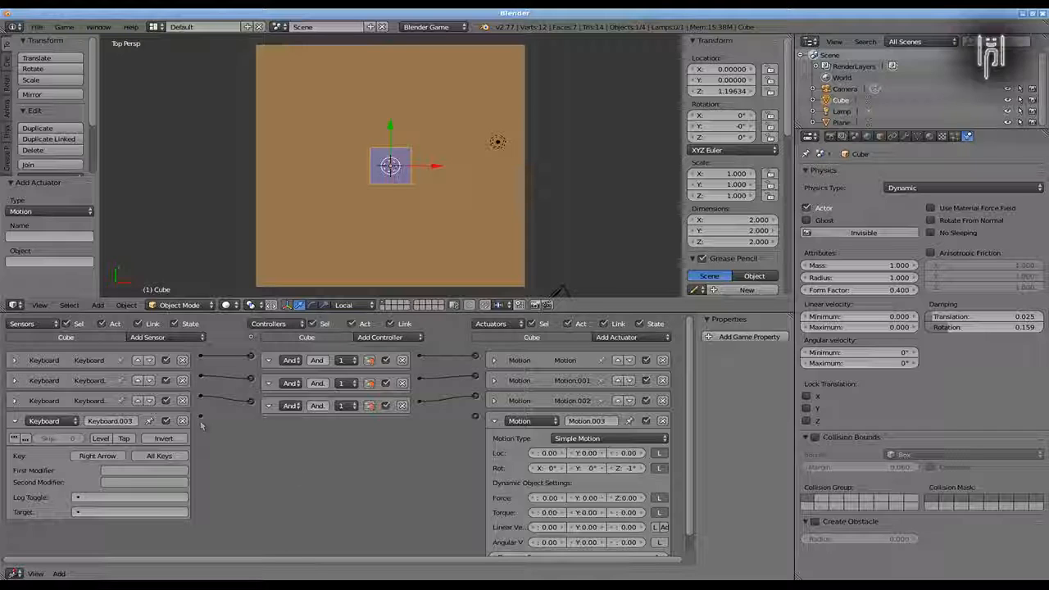
{"action": "left_click_drag", "start_coordinate": [200, 420], "coordinate": [472, 420]}
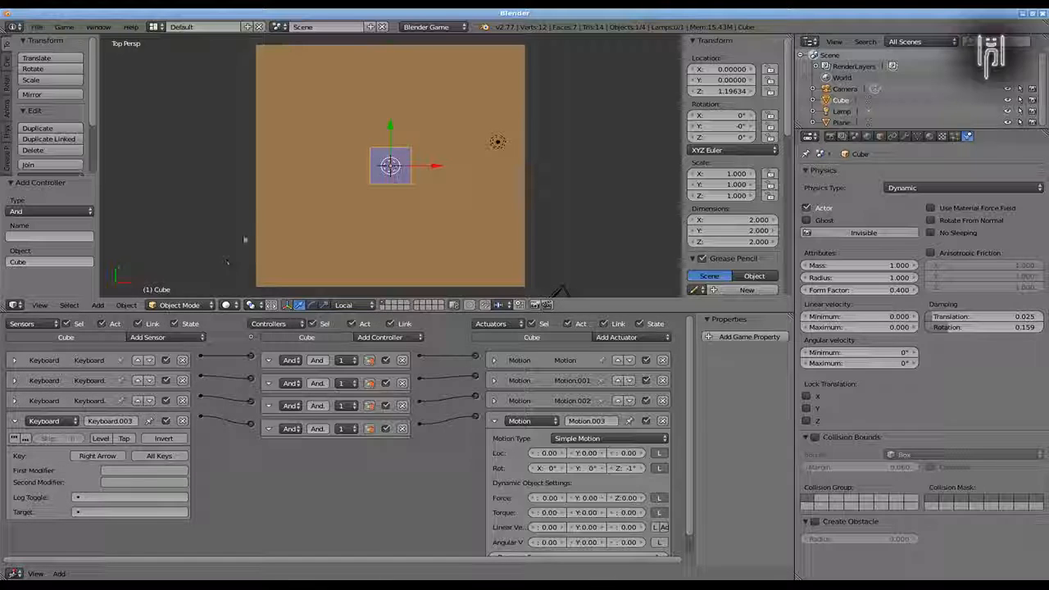
Test-run the game from an angled perspective, driving the cube forward around the plane while turning it right and left.
{"action": "middle_click_drag", "start_coordinate": [267, 238], "coordinate": [158, 183]}
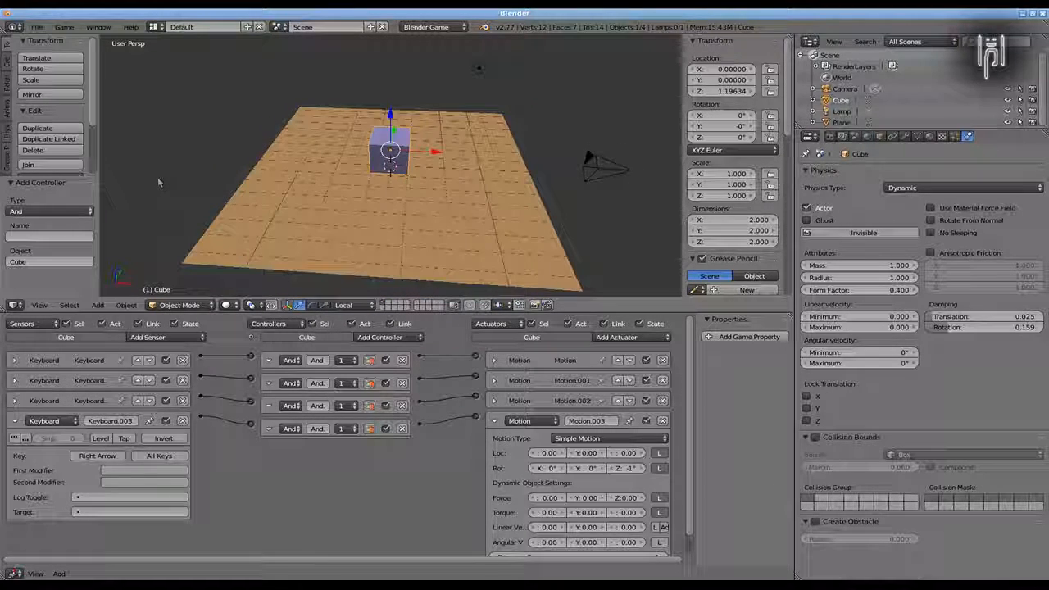
{"action": "key", "text": "p"}
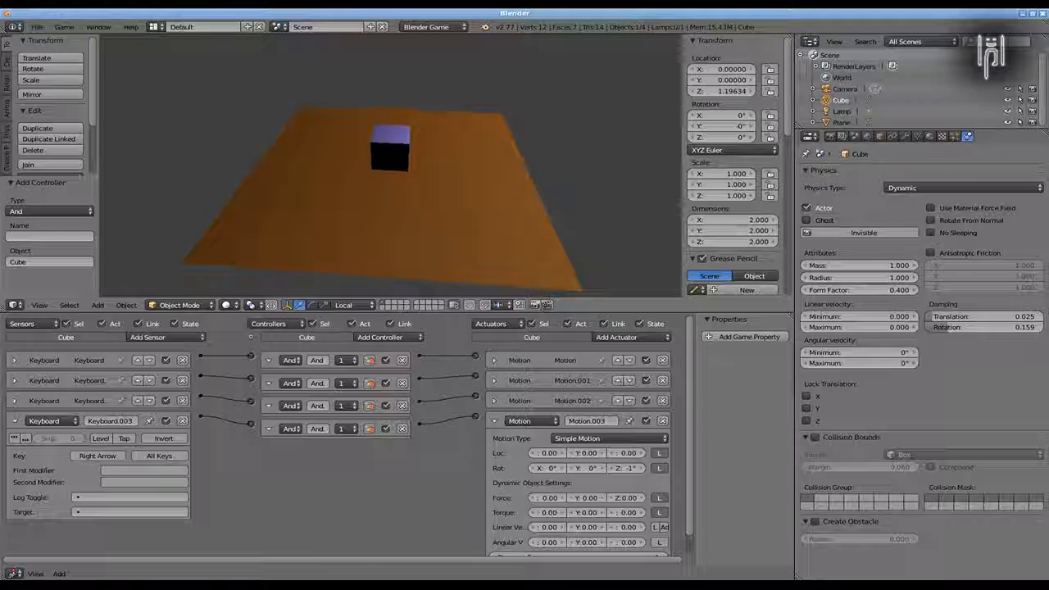
{"action": "key", "text": "Right"}
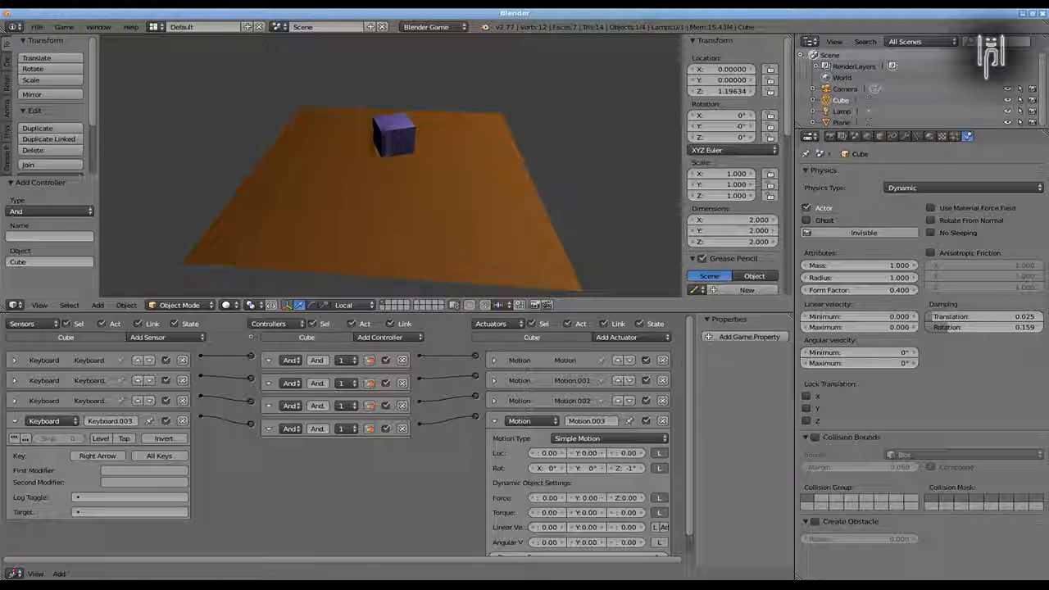
{"action": "key", "text": "Right"}
{"action": "key", "text": "Right"}
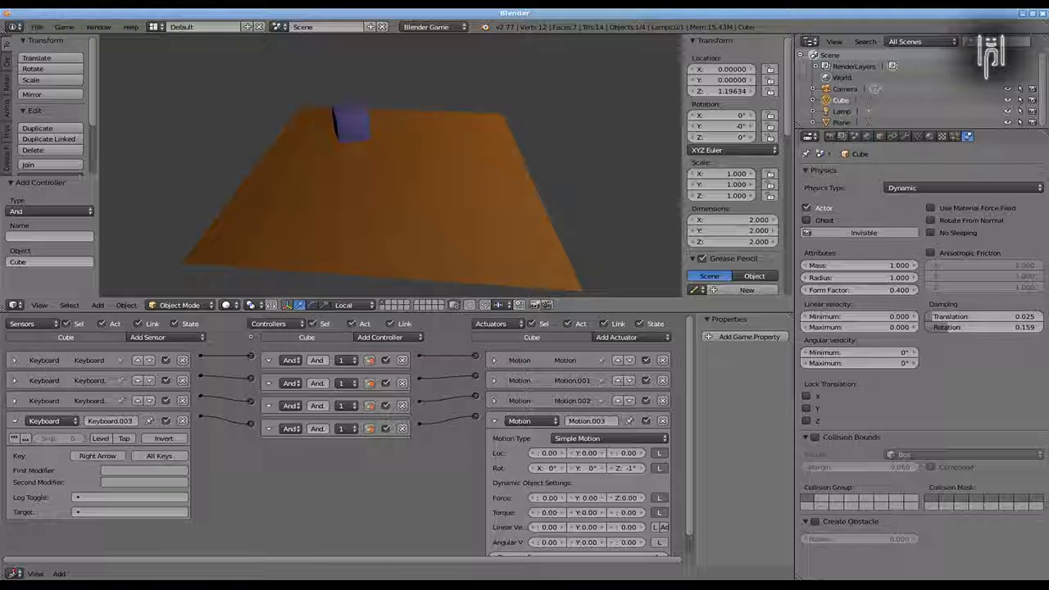
{"action": "key", "text": "Up"}
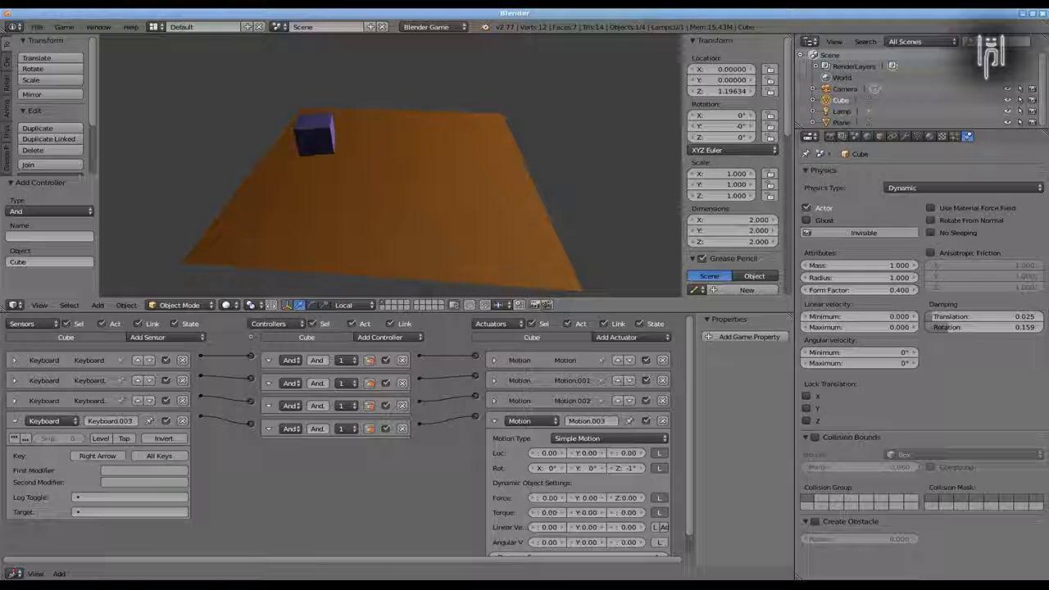
{"action": "key", "text": "Up"}
{"action": "key", "text": "Left"}
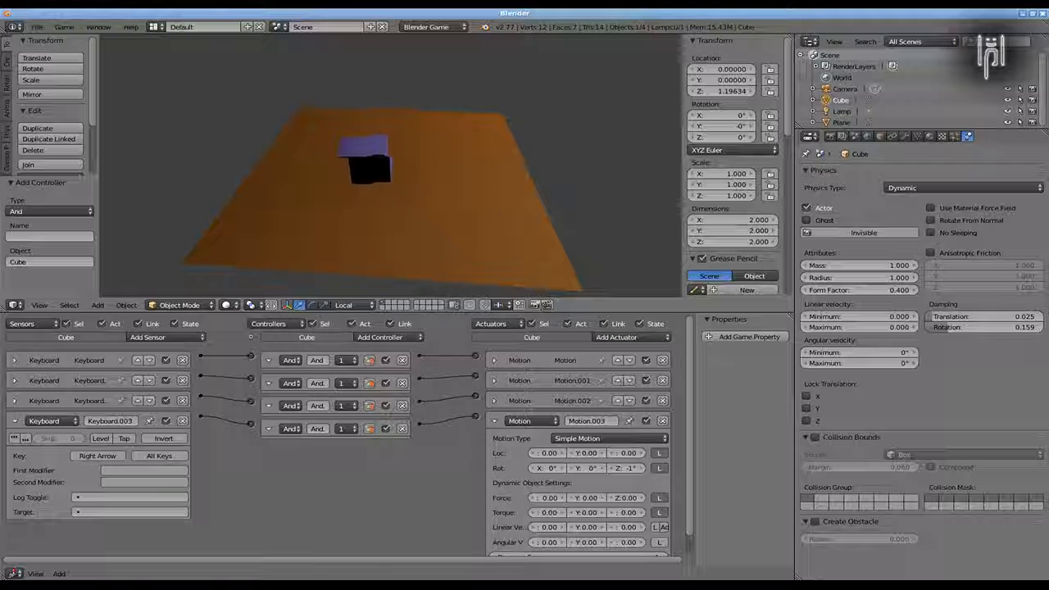
{"action": "key", "text": "Right"}
{"action": "key", "text": "Up"}
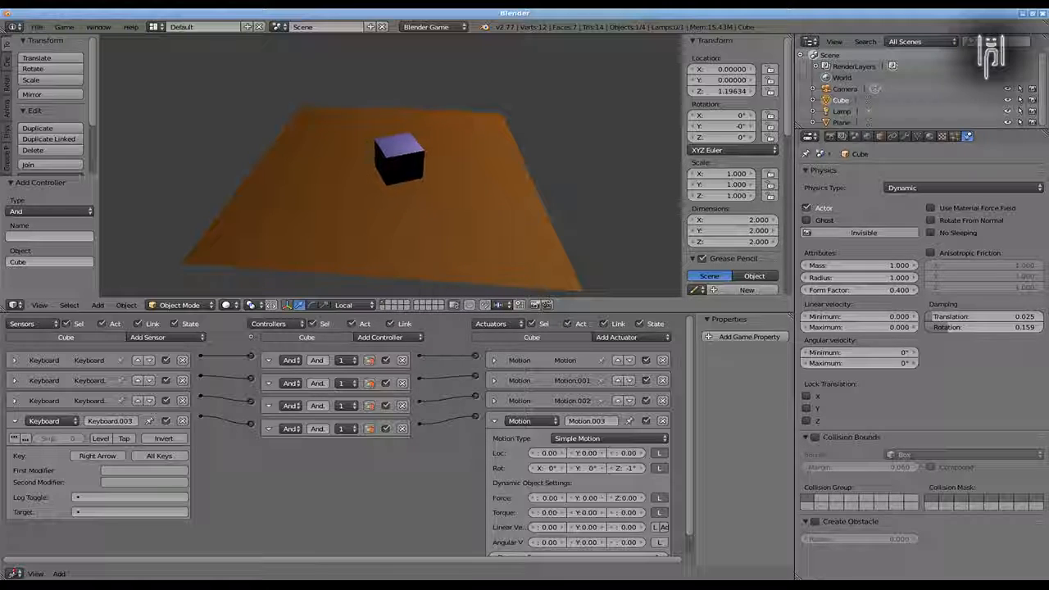
{"action": "key", "text": "Right"}
{"action": "key", "text": "Up"}
{"action": "key", "text": "Right"}
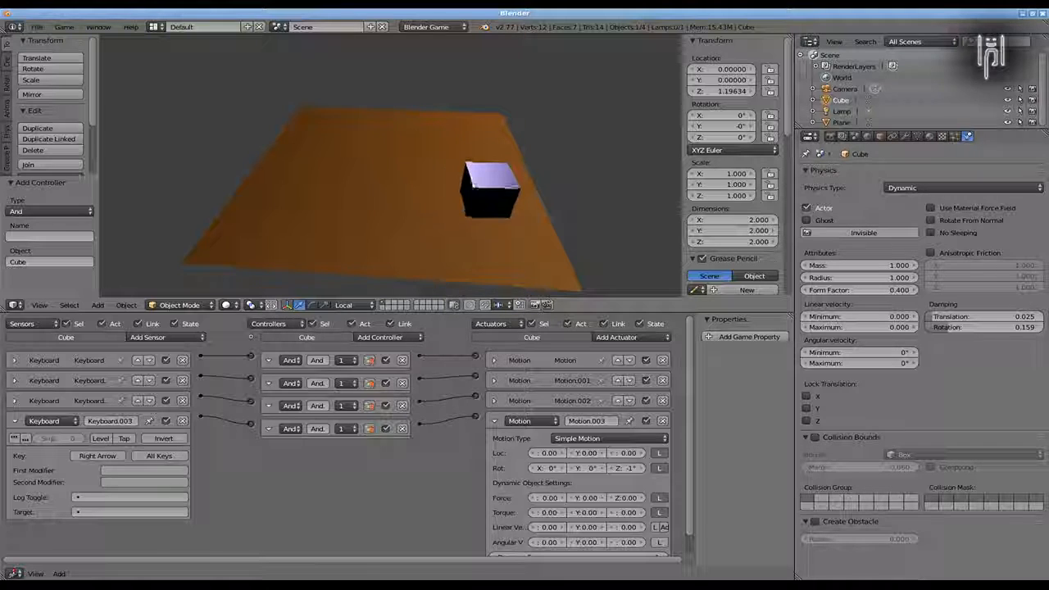
{"action": "key", "text": "Up"}
{"action": "key", "text": "Right"}
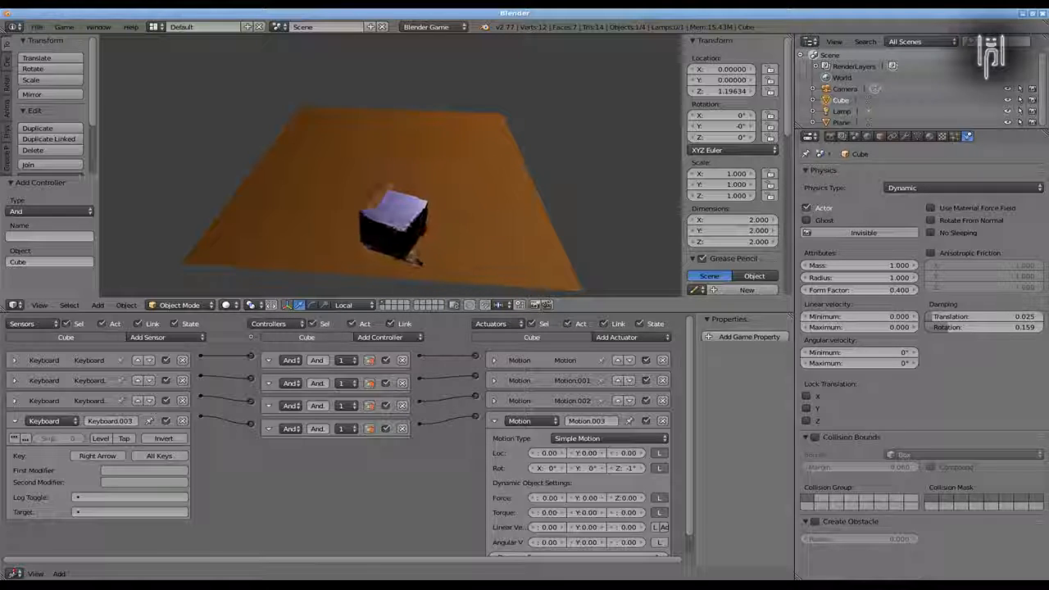
{"action": "key", "text": "Up"}
{"action": "key", "text": "Right"}
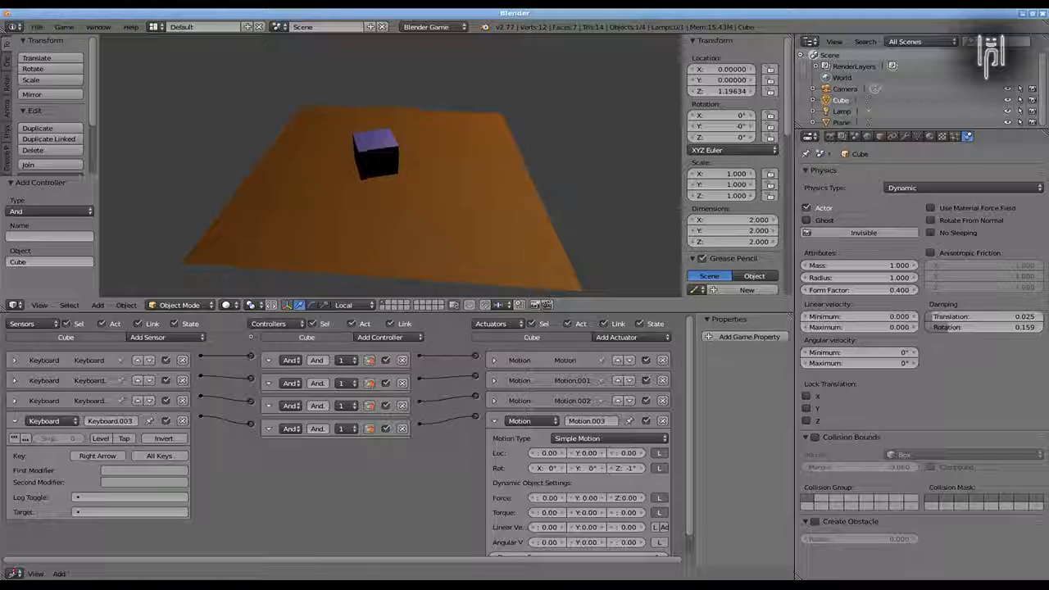
{"action": "key", "text": "Down"}
{"action": "key", "text": "Right"}
{"action": "key", "text": "Up"}
{"action": "key", "text": "Up"}
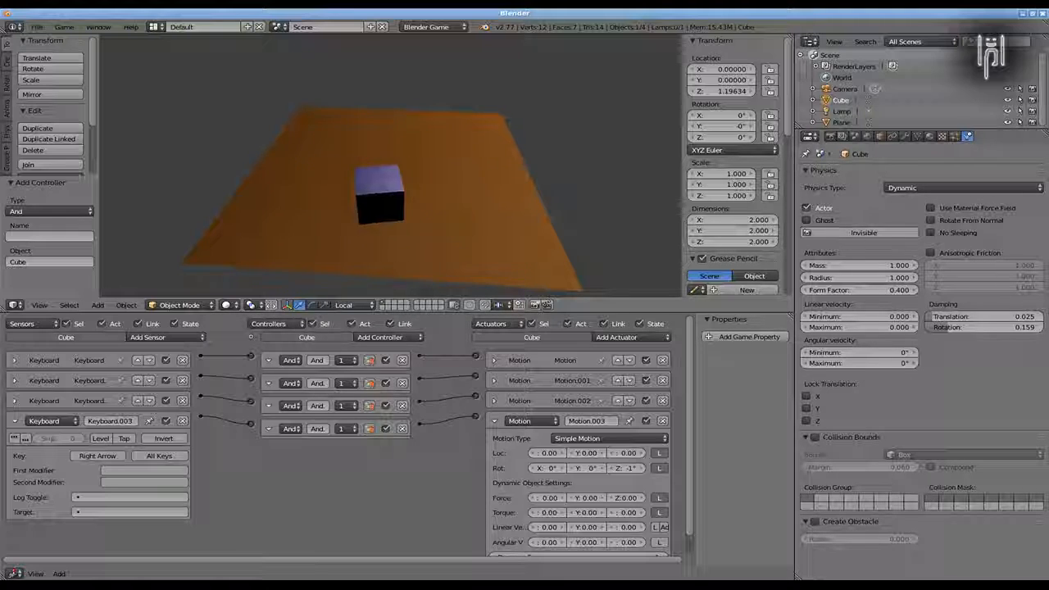
{"action": "key", "text": "Left"}
{"action": "key", "text": "Up"}
{"action": "key", "text": "Left"}
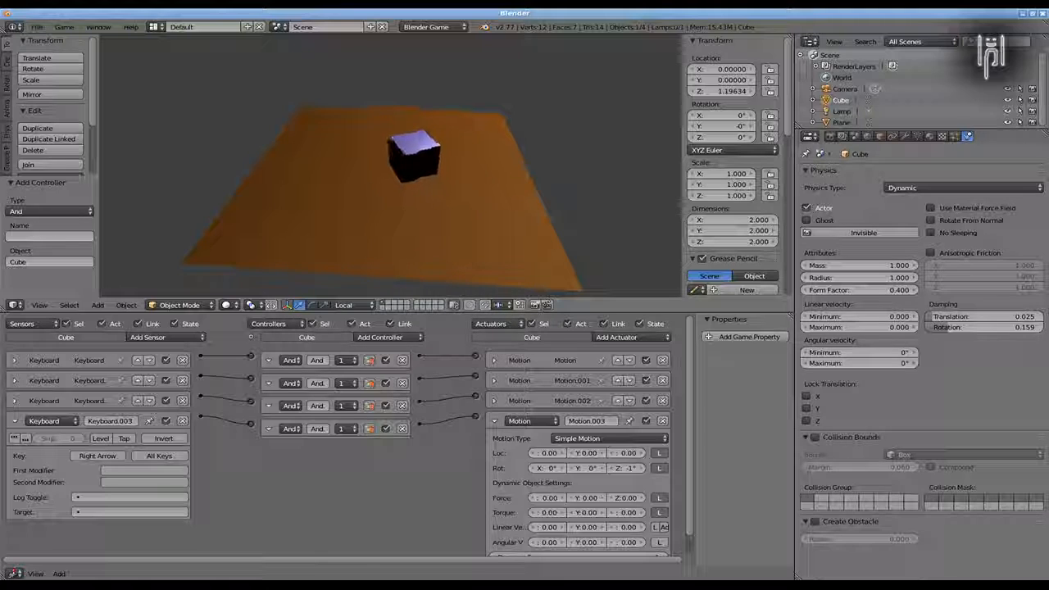
Test reversing in the running game by driving the cube backward across the plane while turning it right.
{"action": "key", "text": "Down"}
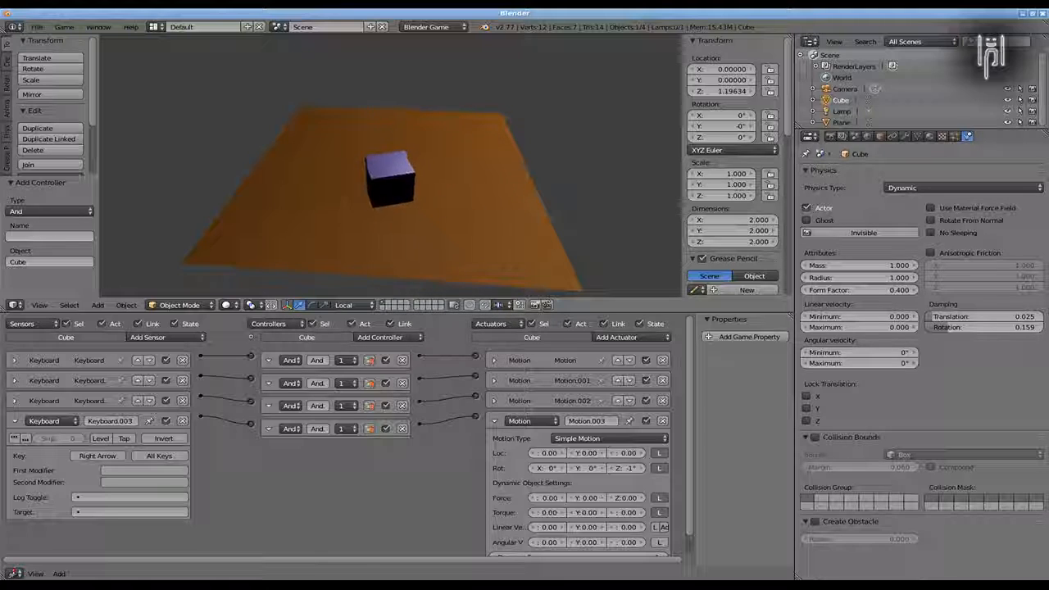
{"action": "key", "text": "Right"}
{"action": "key", "text": "Down"}
{"action": "key", "text": "Right"}
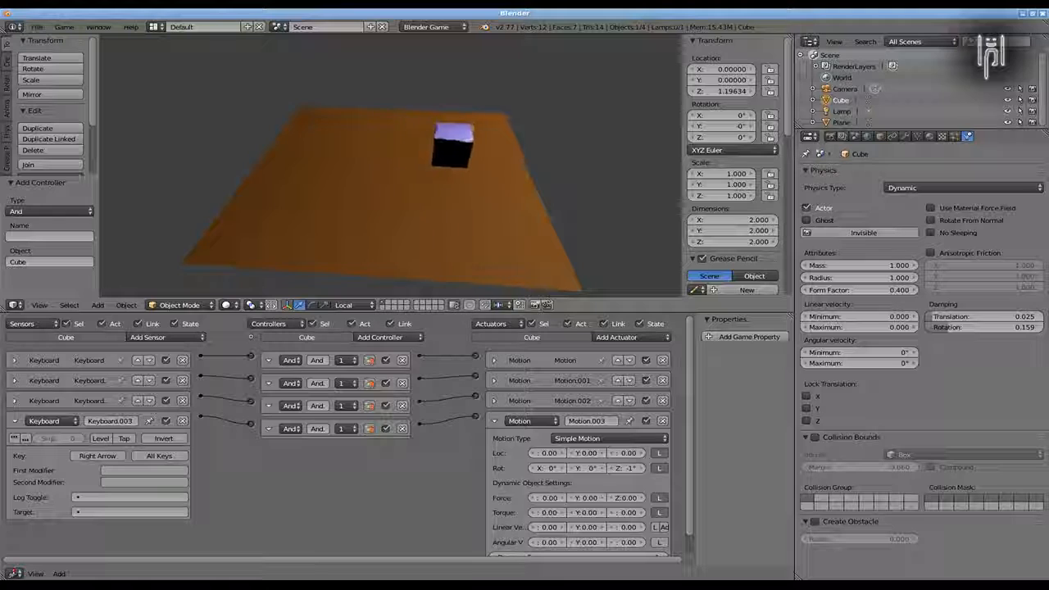
{"action": "key", "text": "Down"}
{"action": "key", "text": "Right"}
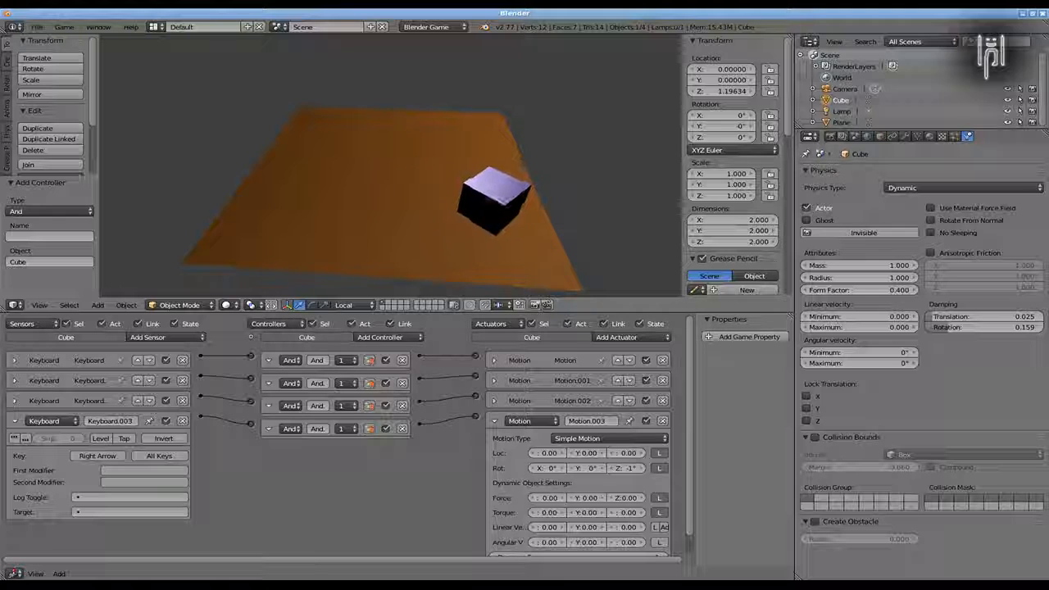
{"action": "key", "text": "Down"}
{"action": "key", "text": "Right"}
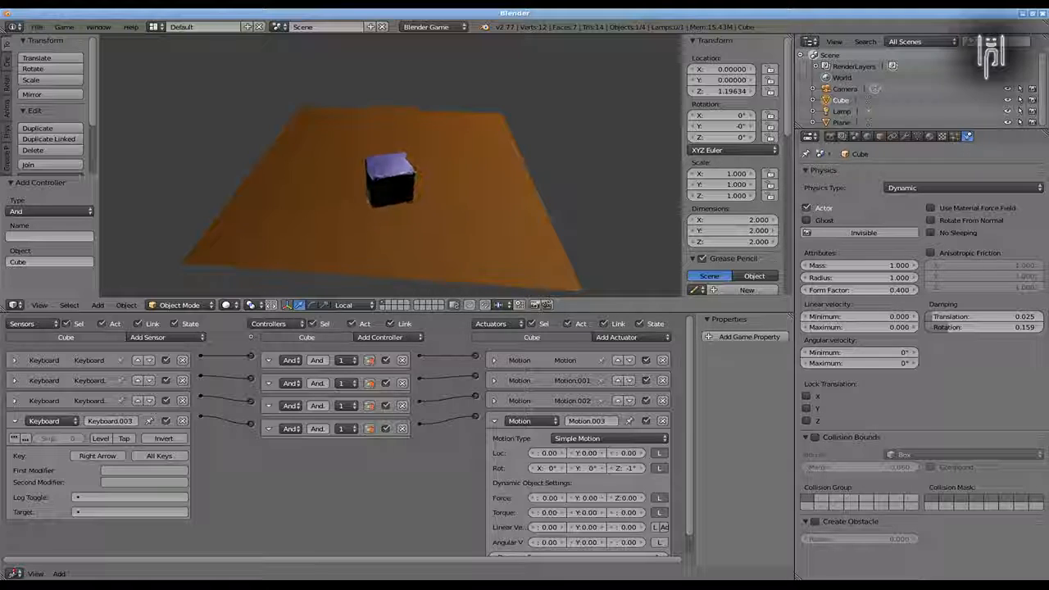
{"action": "key", "text": "Down"}
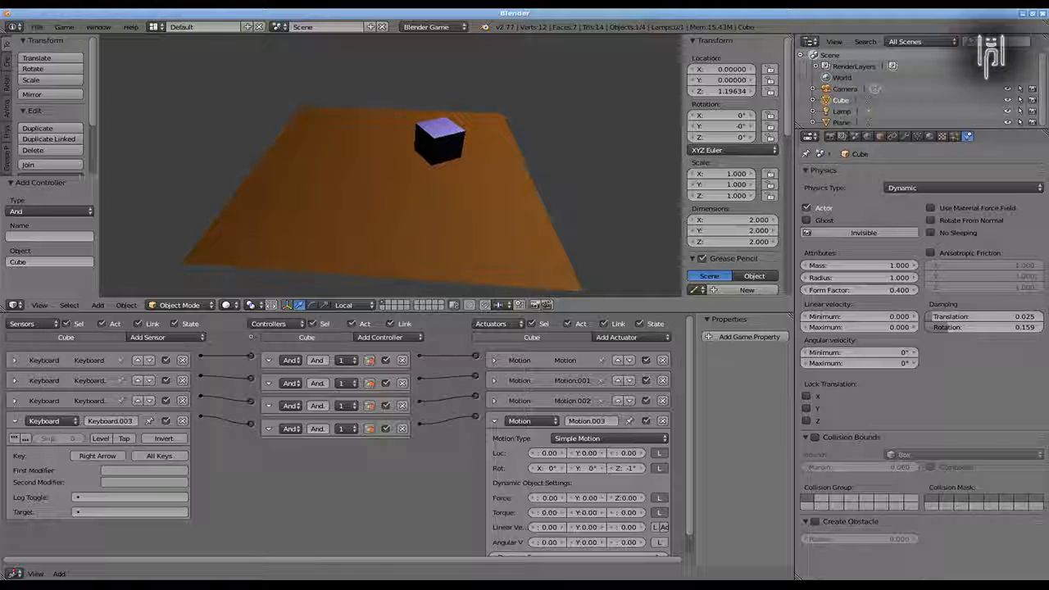